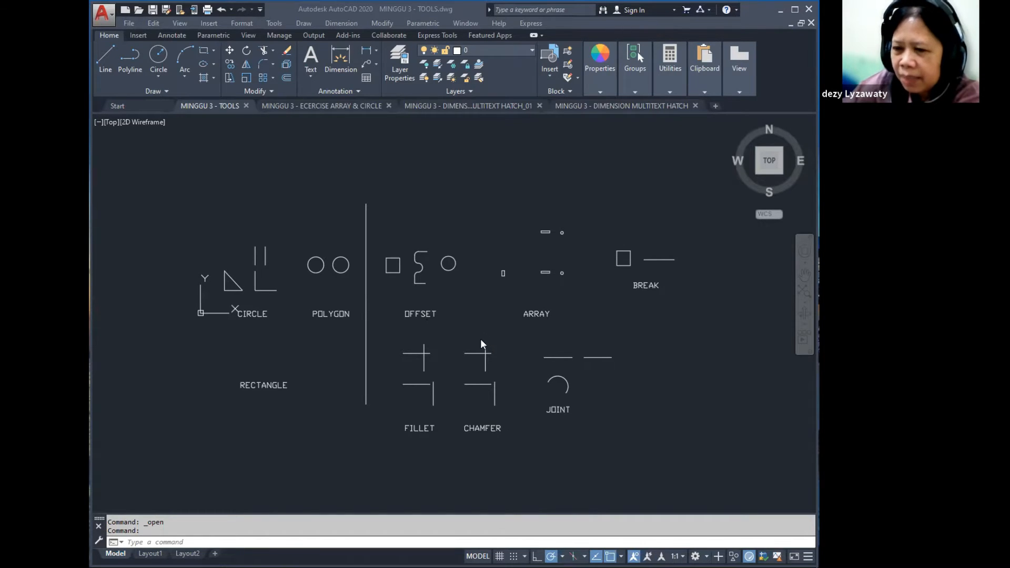
- Set the workspace to Drafting & Annotation
scroll(441, 336, down, 5)
scroll(442, 335, up, 5)
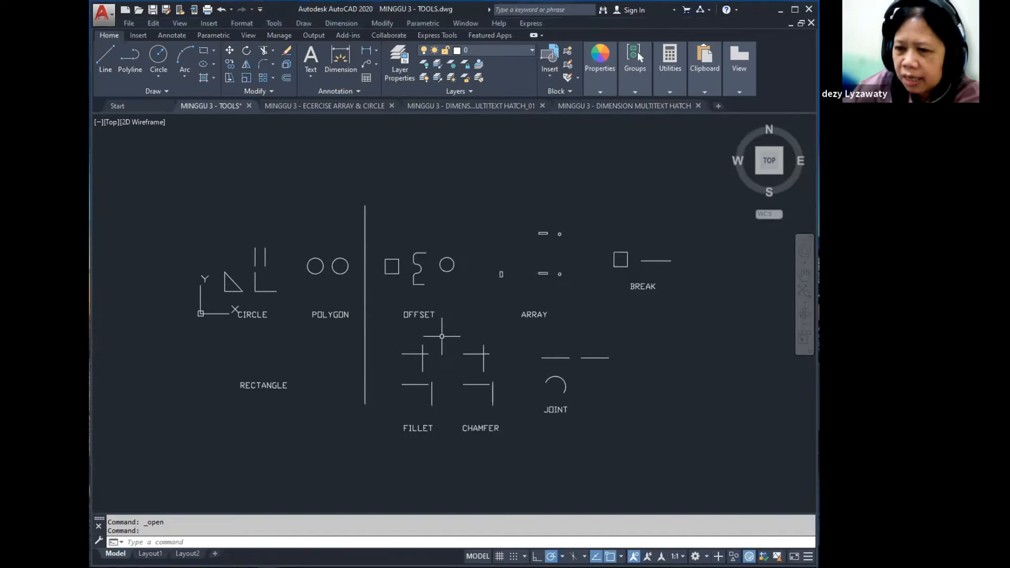
middle_drag(442, 336, 460, 330)
scroll(457, 328, up, 3)
scroll(455, 325, down, 3)
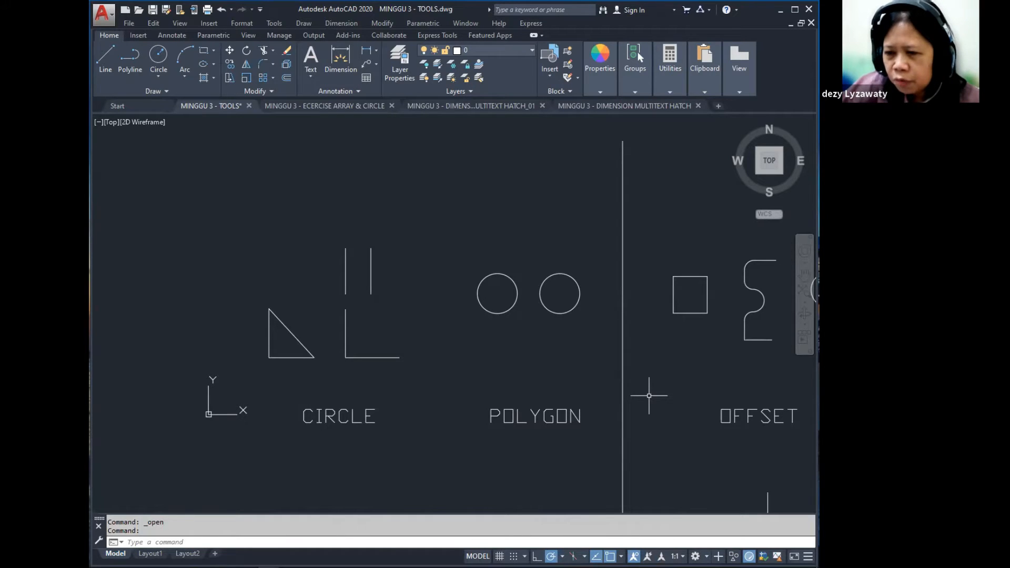
click(704, 556)
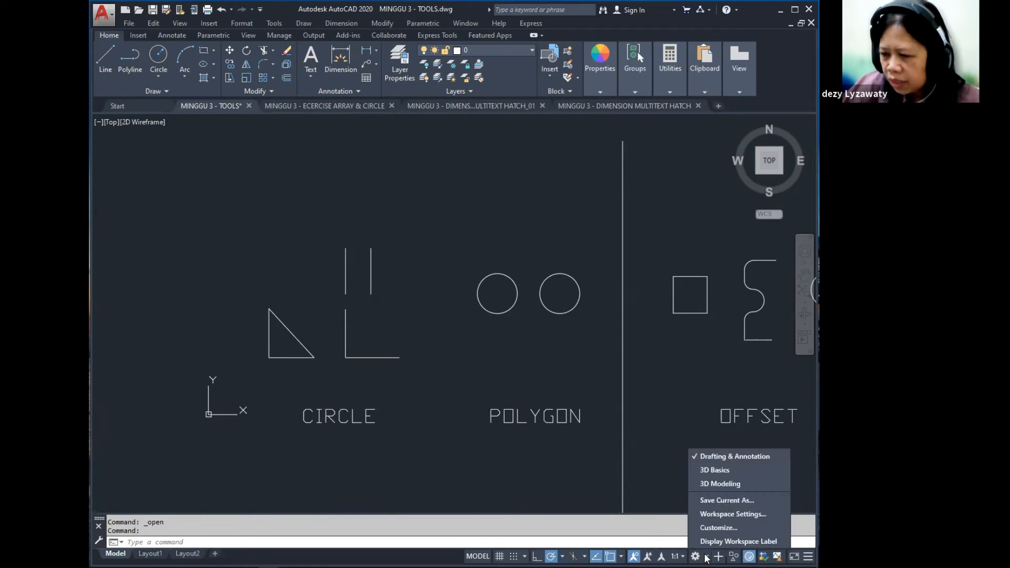
click(721, 456)
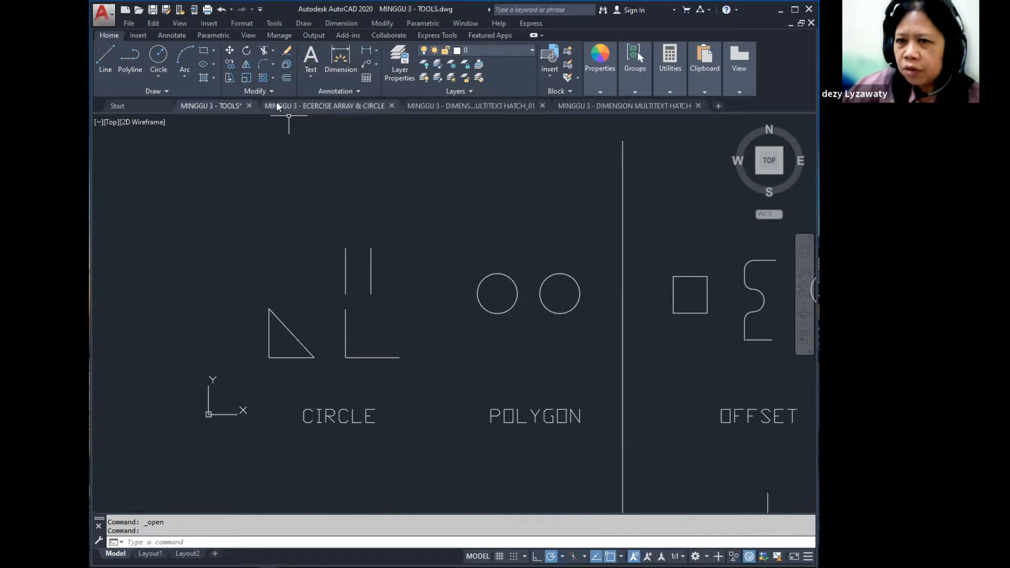
- Hide the menu bar and turn it back on
click(252, 9)
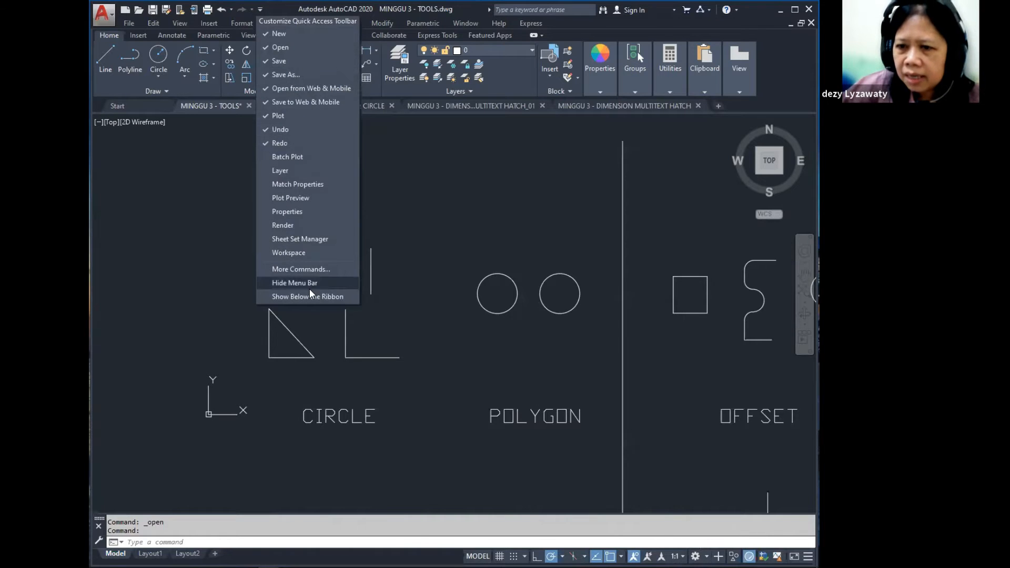
click(294, 283)
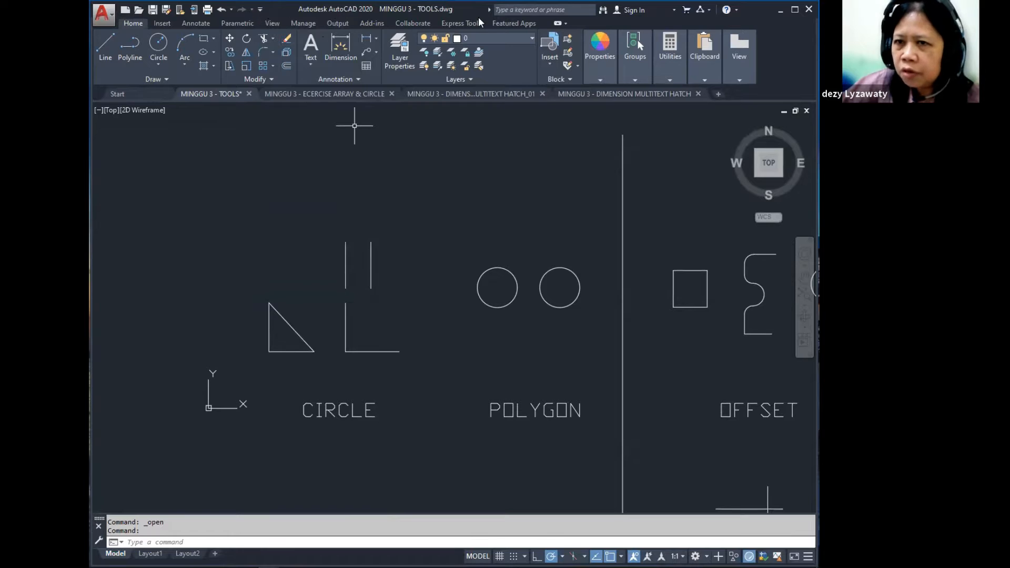
click(260, 9)
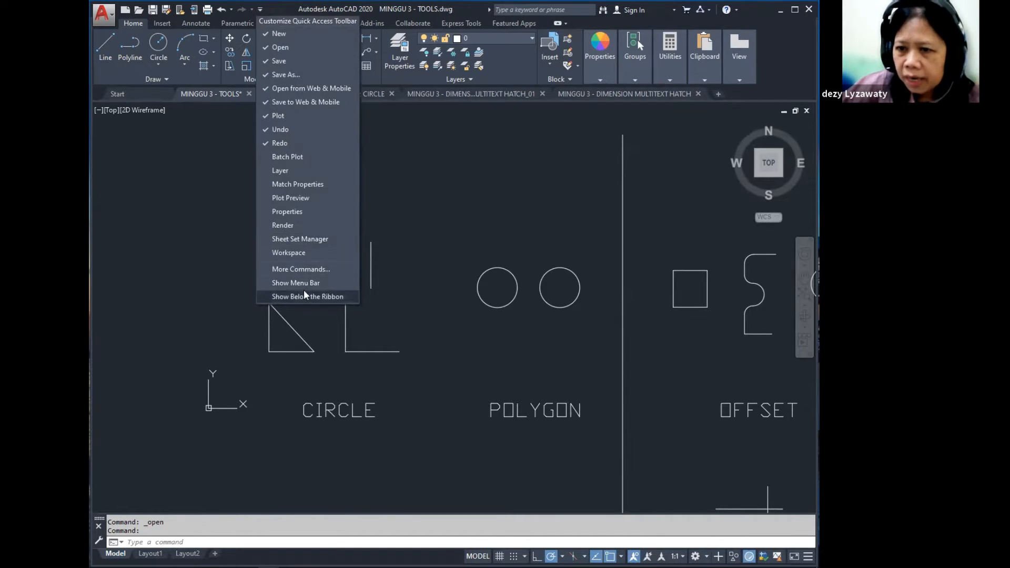
click(304, 287)
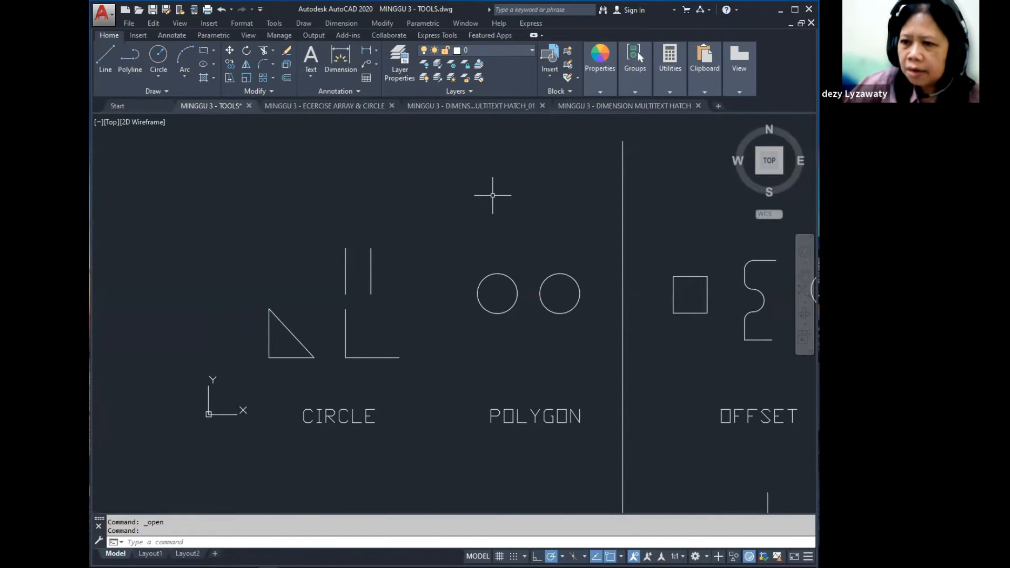
middle_drag(446, 293, 463, 269)
mouse_move(623, 290)
middle_down()
mouse_move(586, 295)
mouse_move(590, 270)
mouse_move(606, 266)
middle_up()
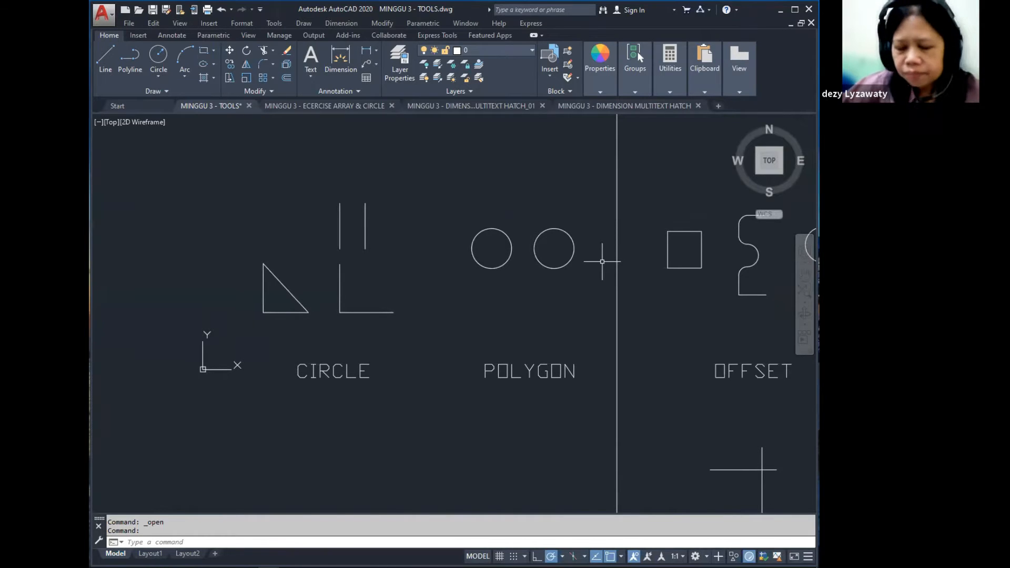
middle_drag(496, 308, 501, 314)
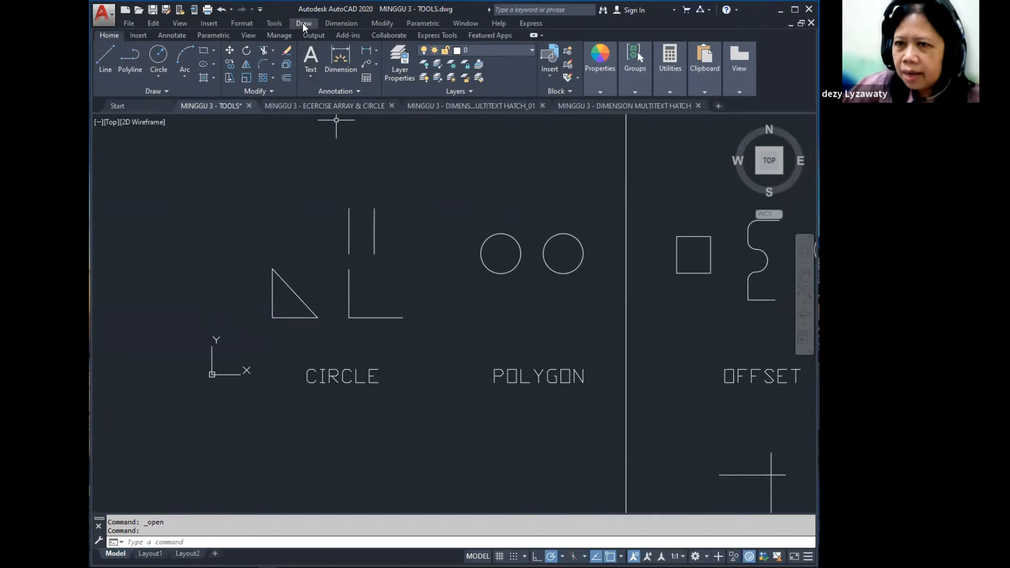
click(302, 24)
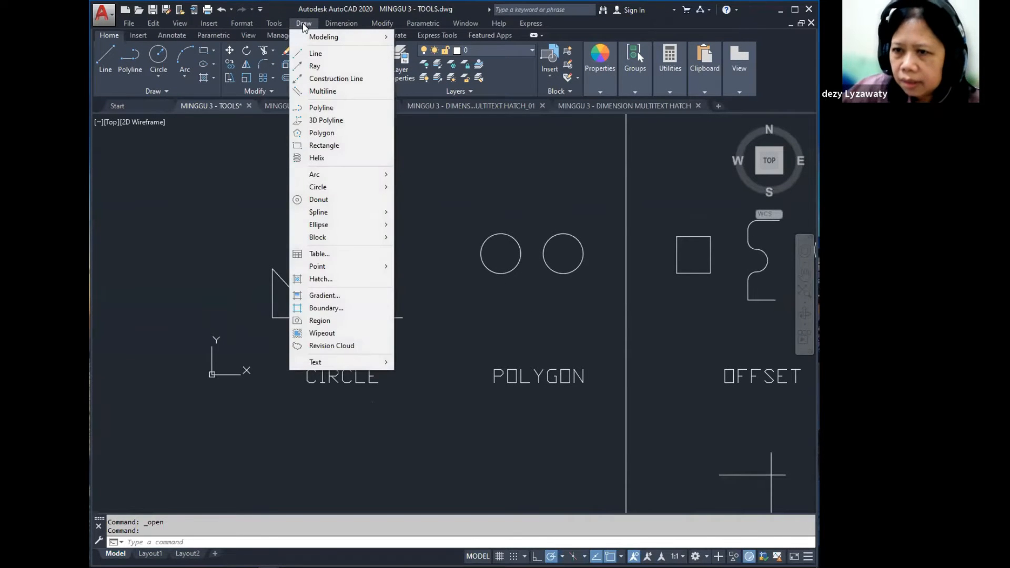
mouse_move(388, 189)
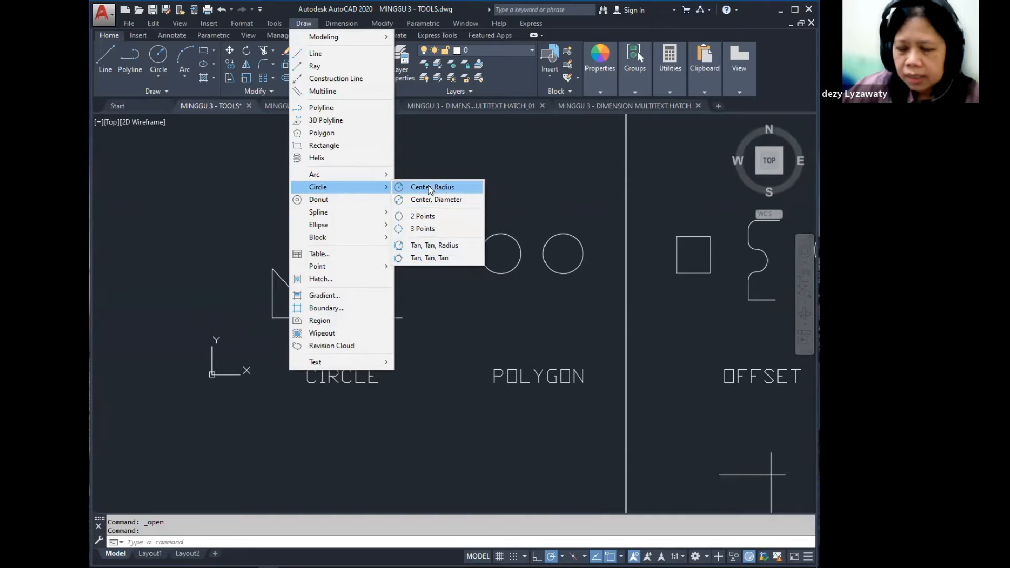
key(Escape)
key(Escape)
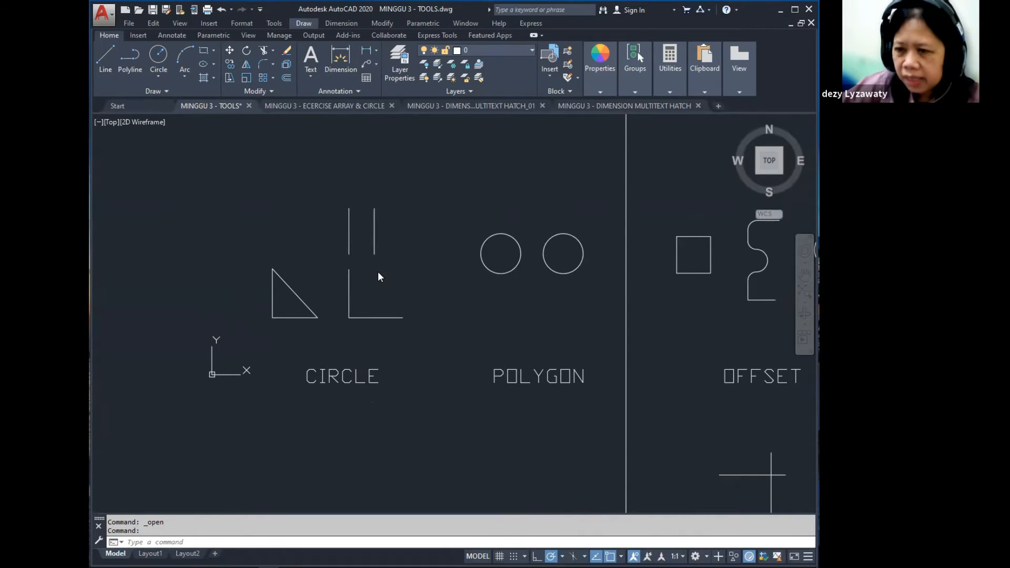
click(398, 250)
key(Escape)
- Draw a circle with a radius of 50 by center and radius in the empty area above the triangle
text(c)
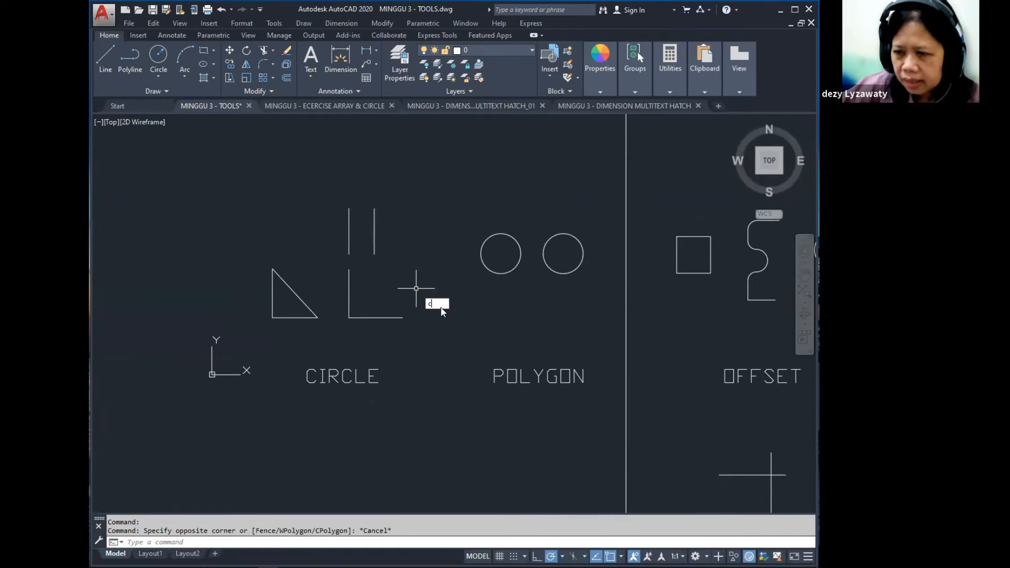
key(Return)
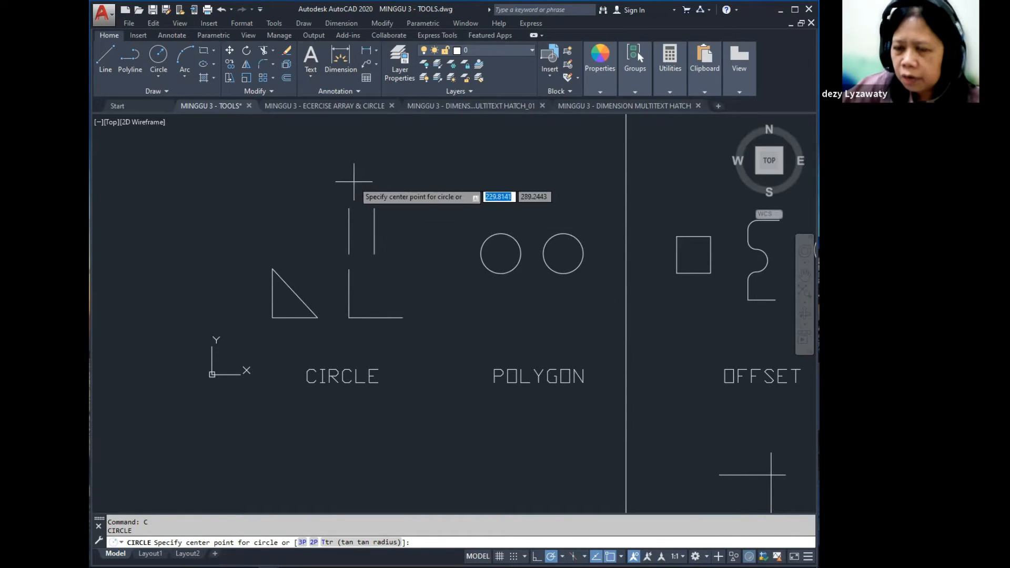
click(289, 184)
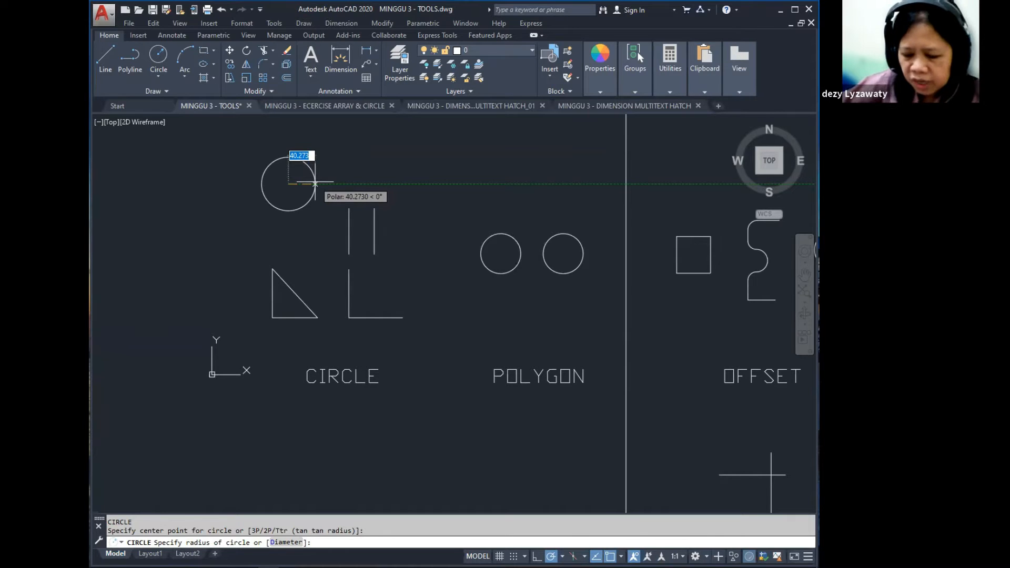
text(50)
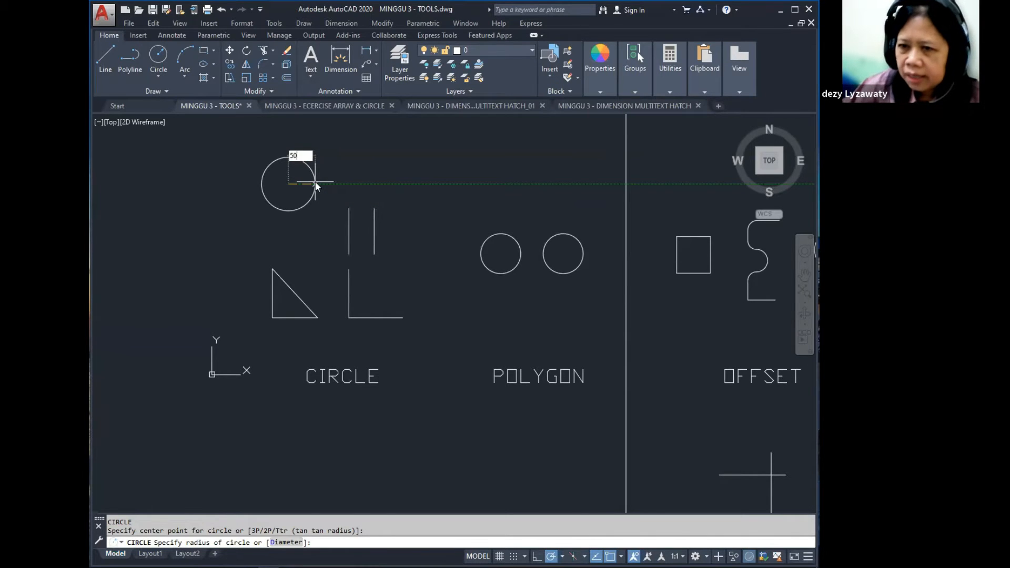
key(Return)
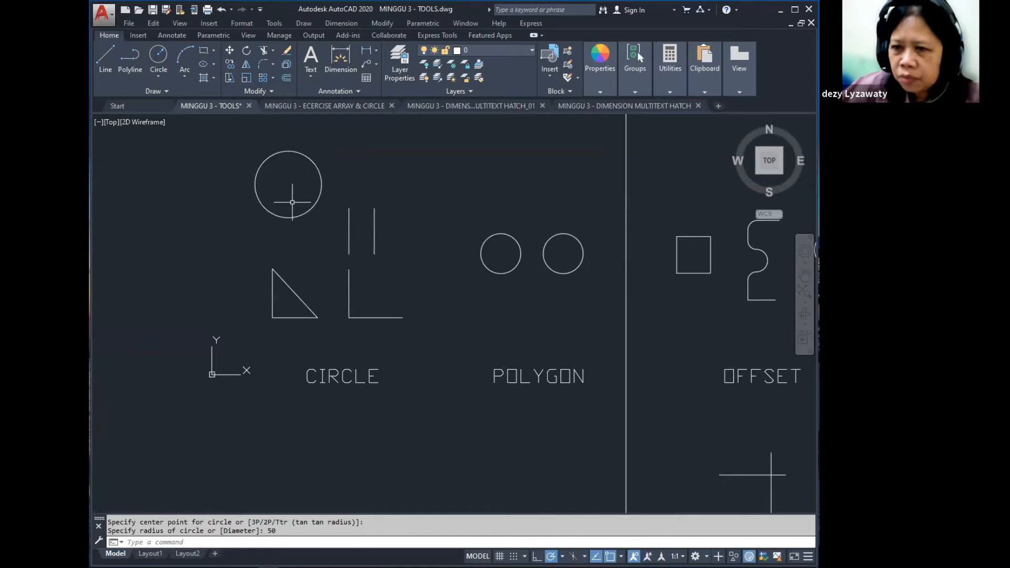
click(314, 175)
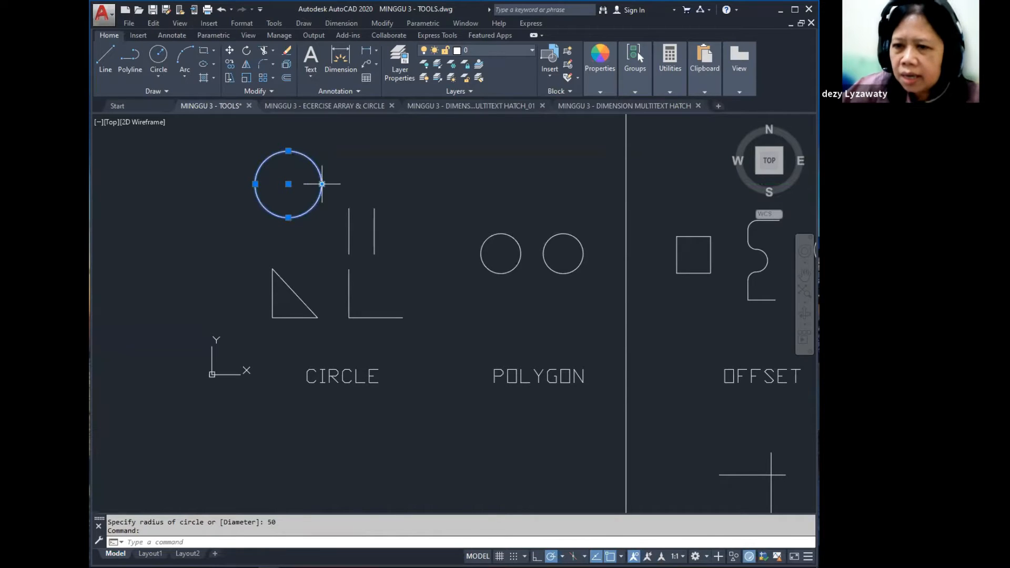
key(Escape)
key(Escape)
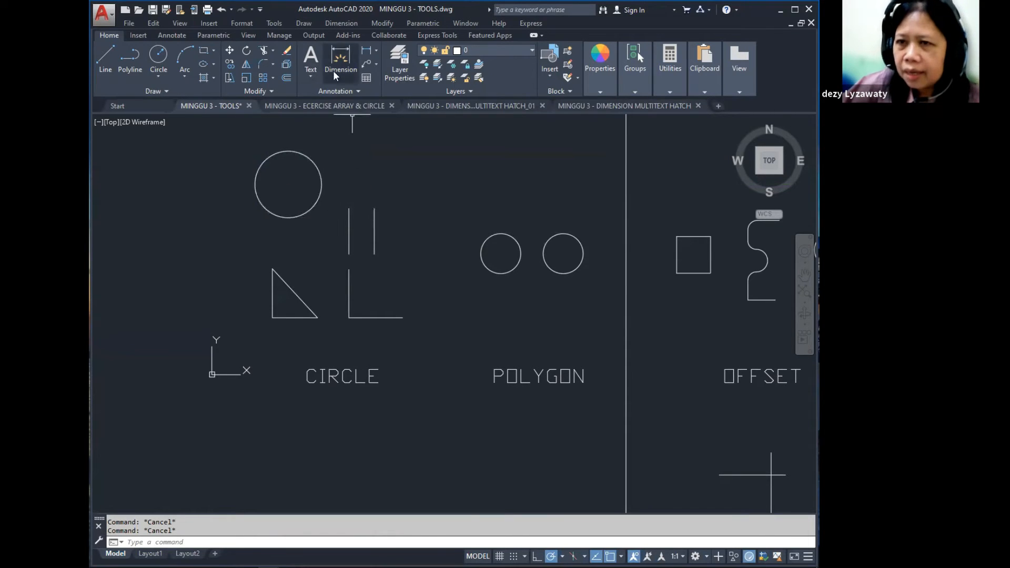
- Draw a circle with a diameter of 100 by center and diameter above the two parallel vertical lines
click(308, 23)
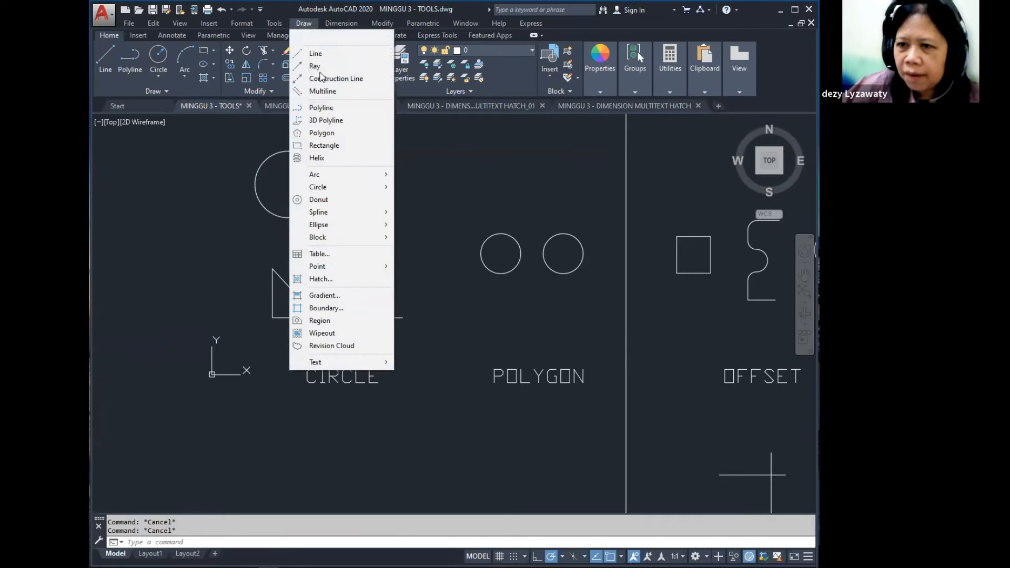
mouse_move(358, 182)
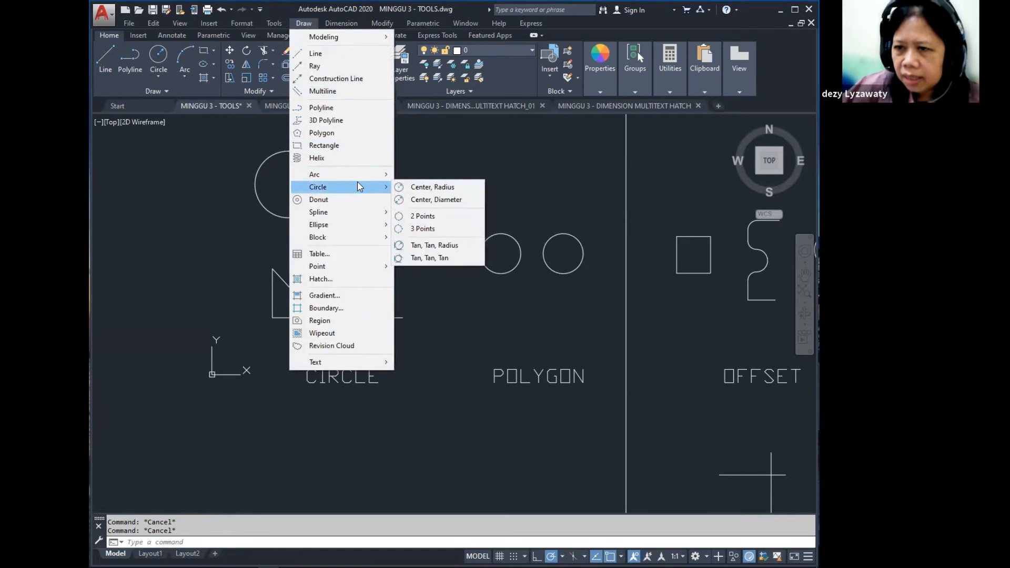
click(440, 203)
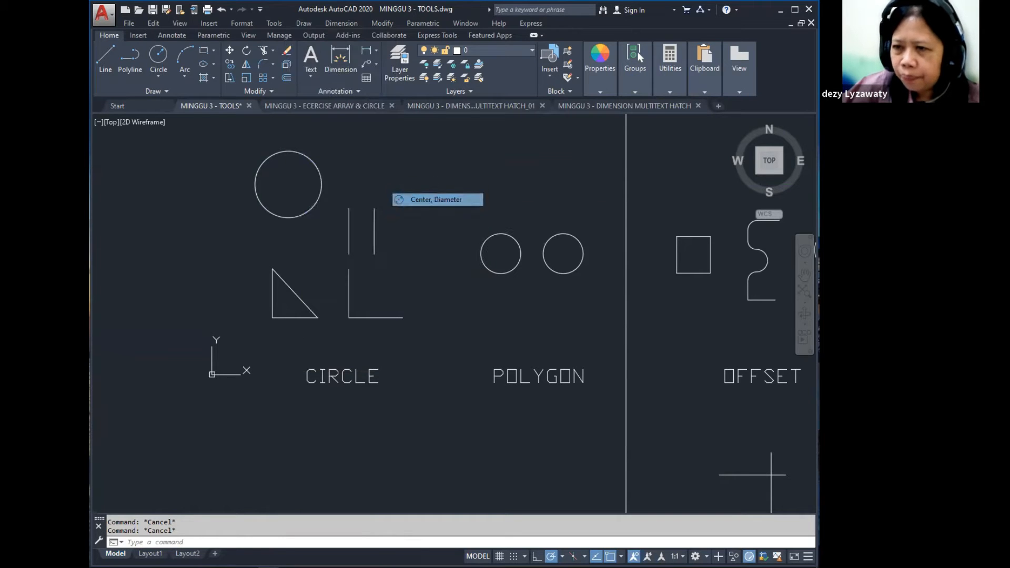
click(371, 170)
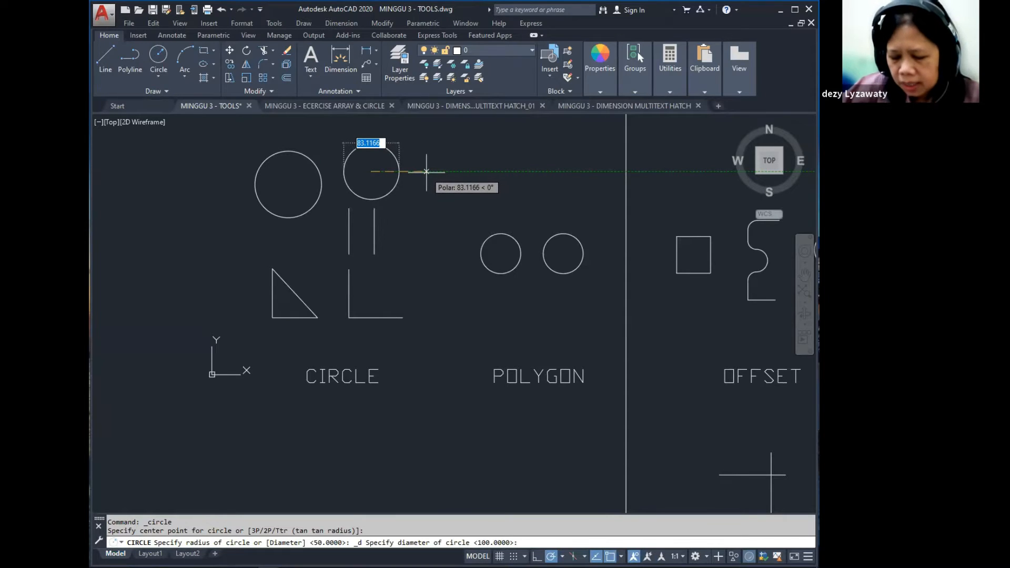
text(100)
key(Return)
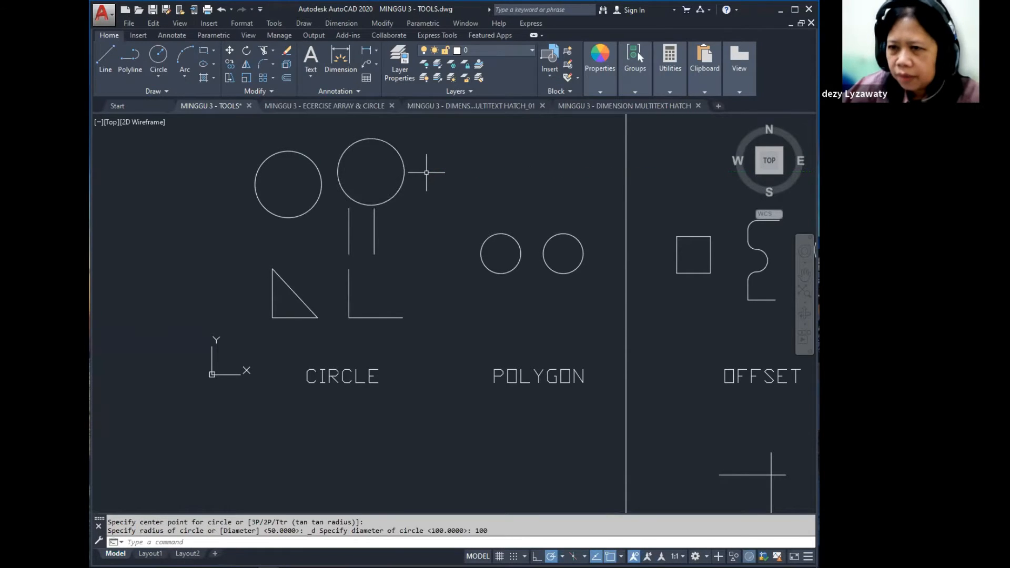
- Move the circle above the two vertical lines straight up a short distance to leave more room over them
text(m)
key(Return)
click(426, 169)
click(403, 167)
key(Return)
click(428, 166)
click(428, 153)
- Draw a 2 Points circle whose diameter spans the upper endpoints of the two parallel vertical lines
click(297, 23)
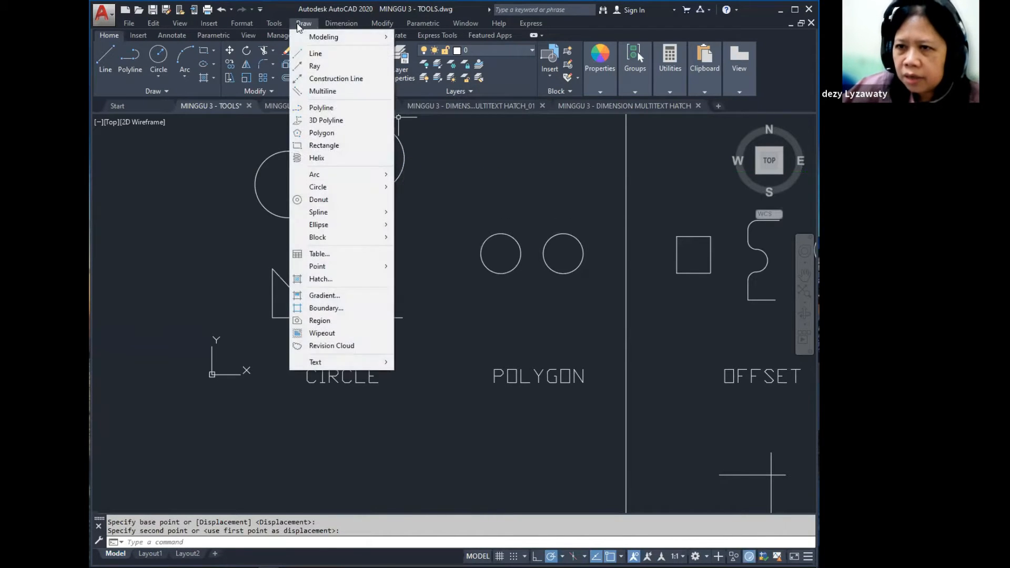
mouse_move(375, 190)
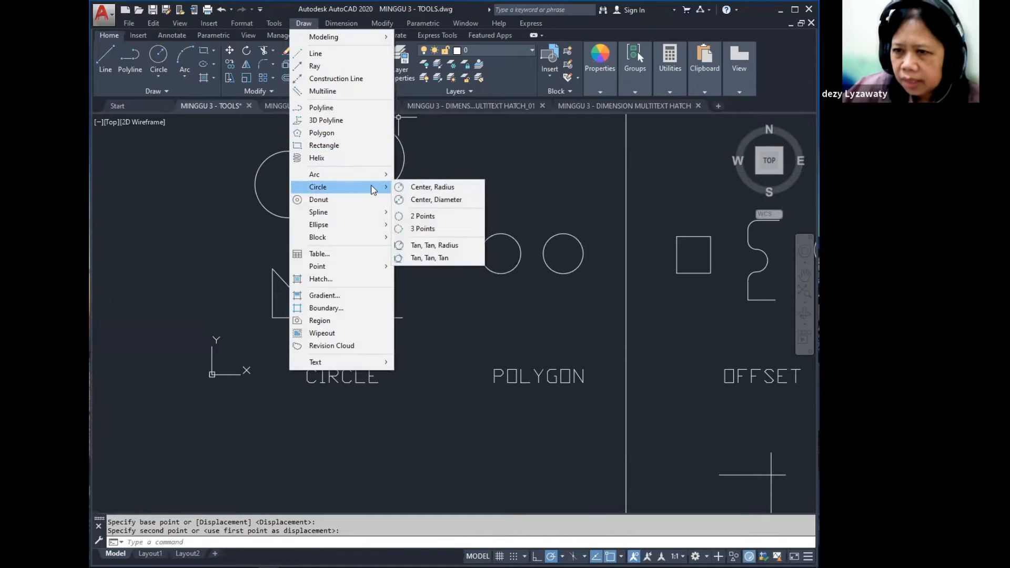
click(422, 216)
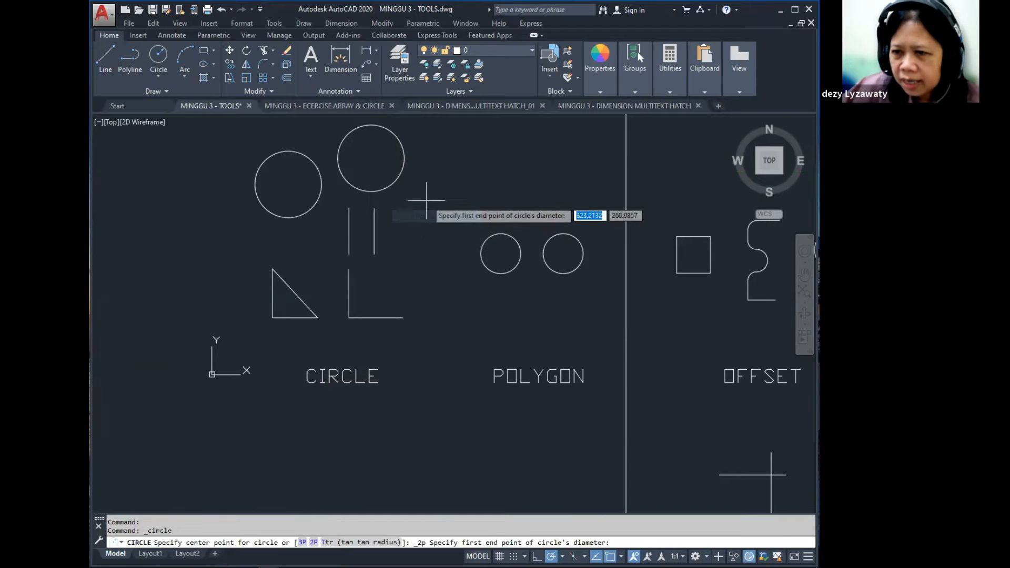
scroll(349, 210, up, 4)
click(343, 202)
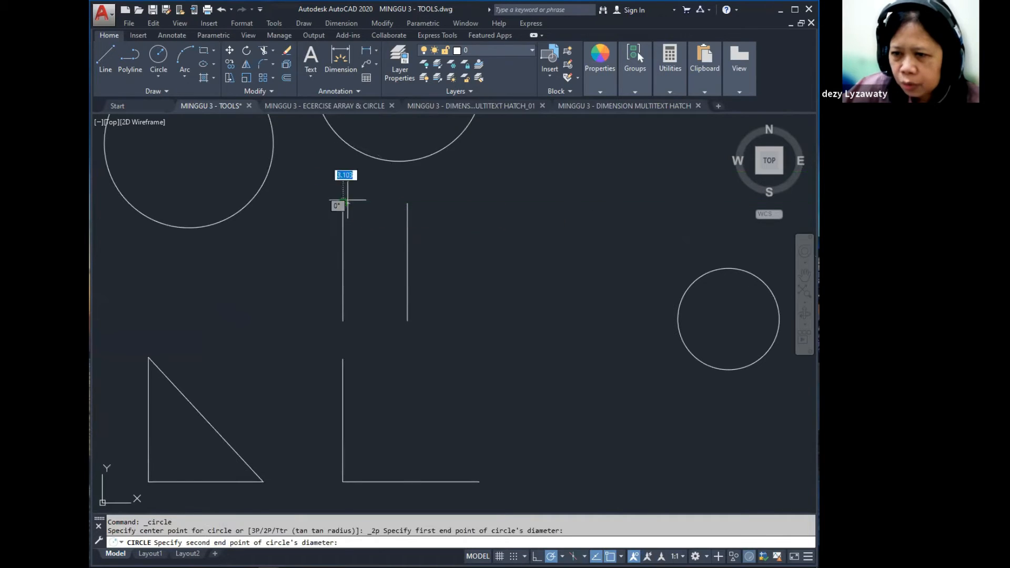
click(407, 202)
scroll(461, 203, down, 3)
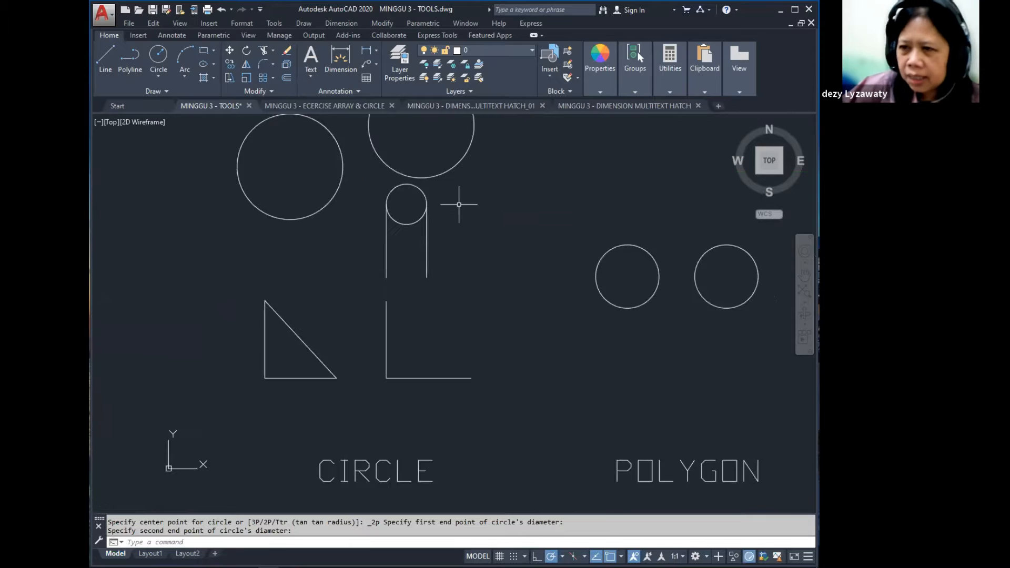
scroll(454, 200, up, 5)
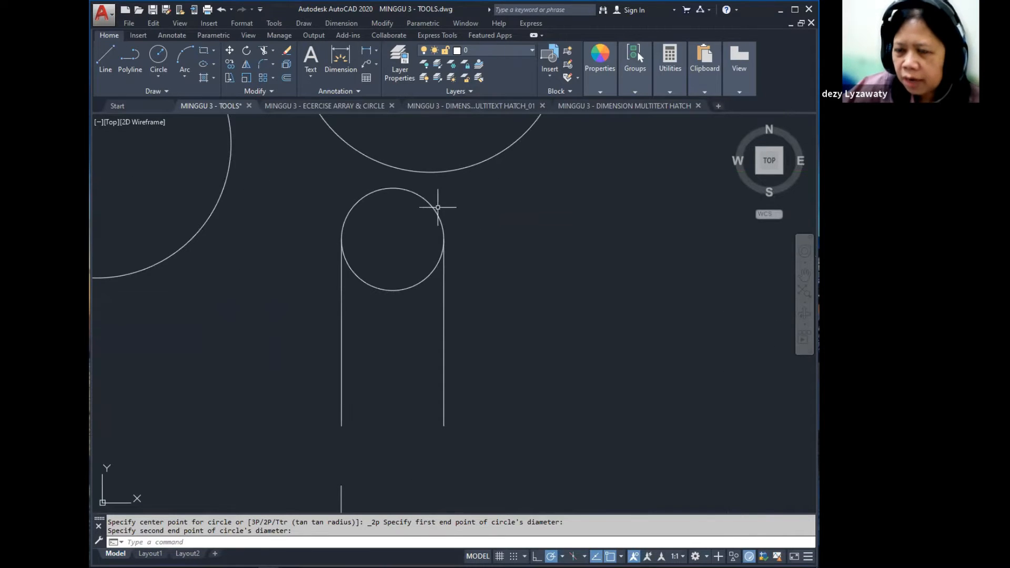
click(436, 212)
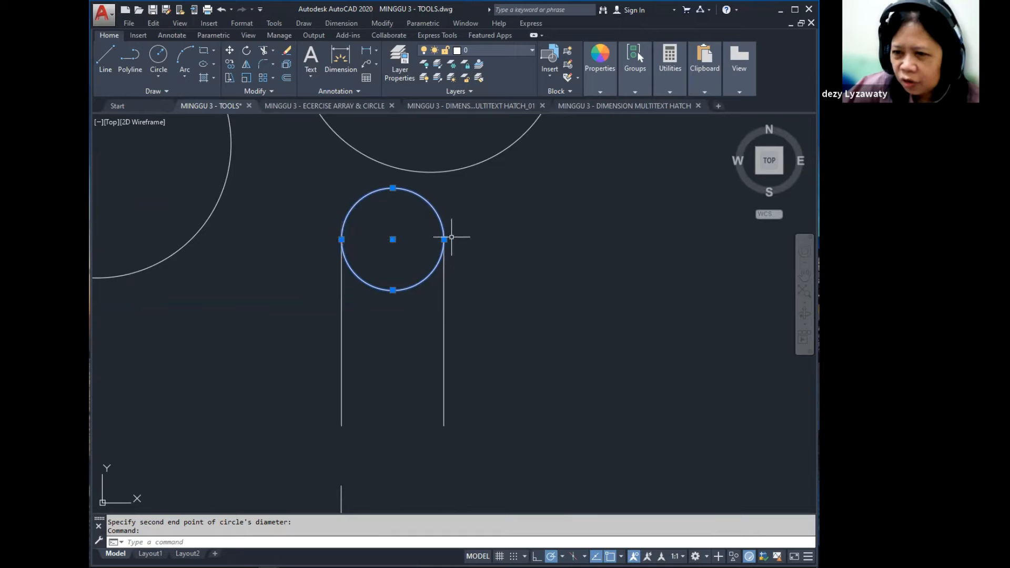
scroll(444, 234, down, 2)
key(Escape)
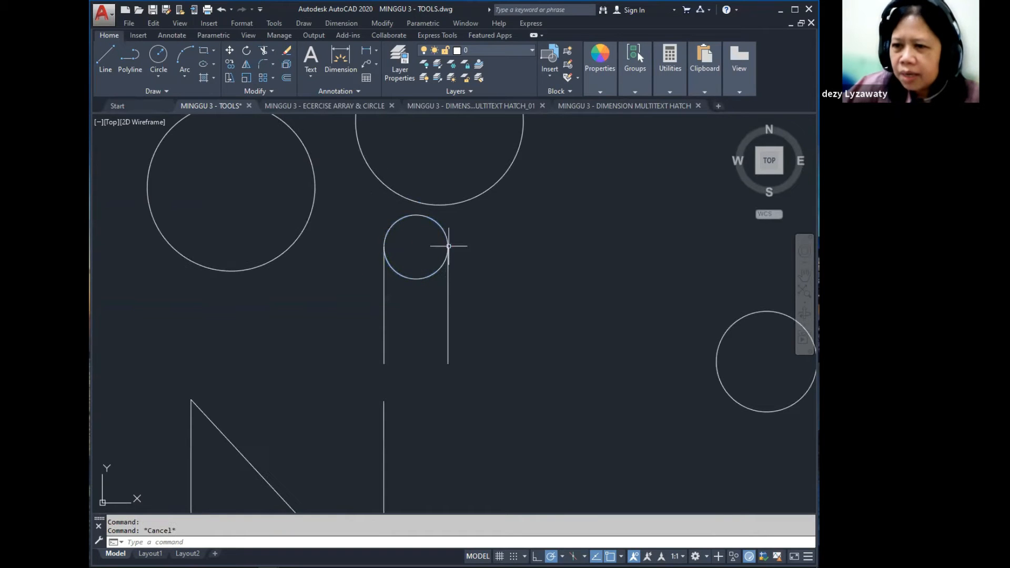
- Draw a 3 Points circle passing through the three corners of the right triangle
scroll(464, 230, down, 2)
scroll(374, 413, up, 2)
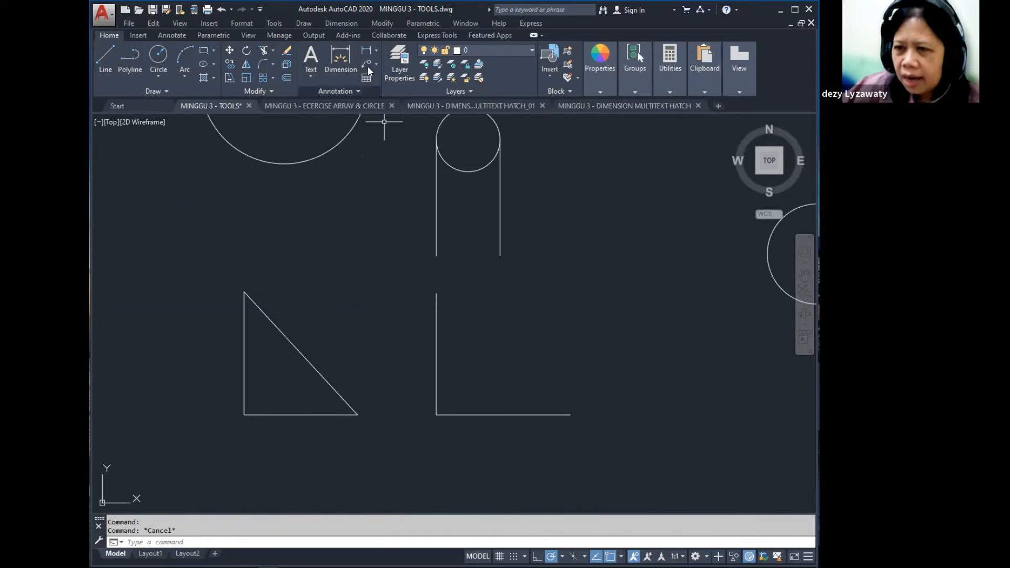
click(310, 25)
mouse_move(370, 188)
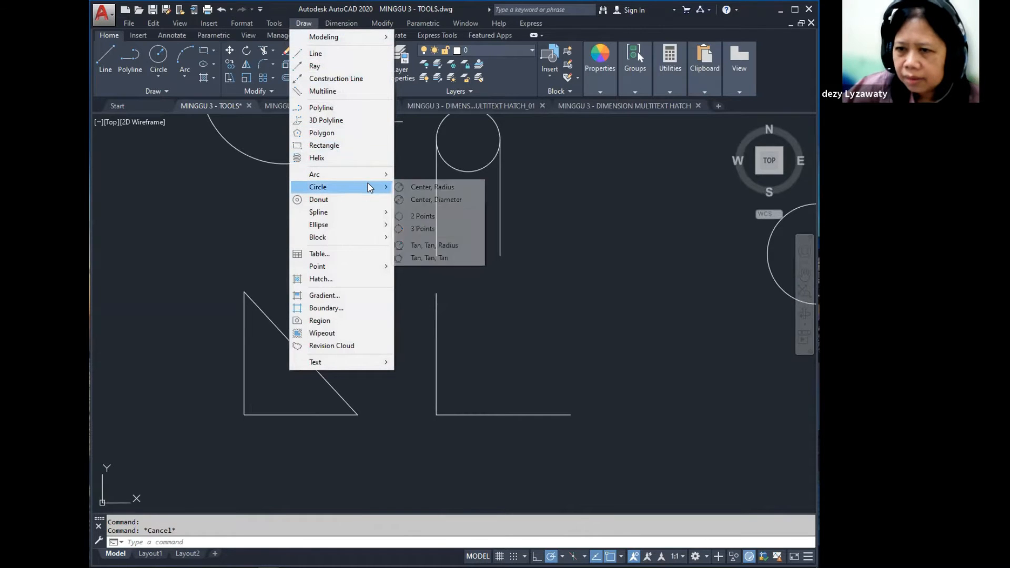
click(434, 230)
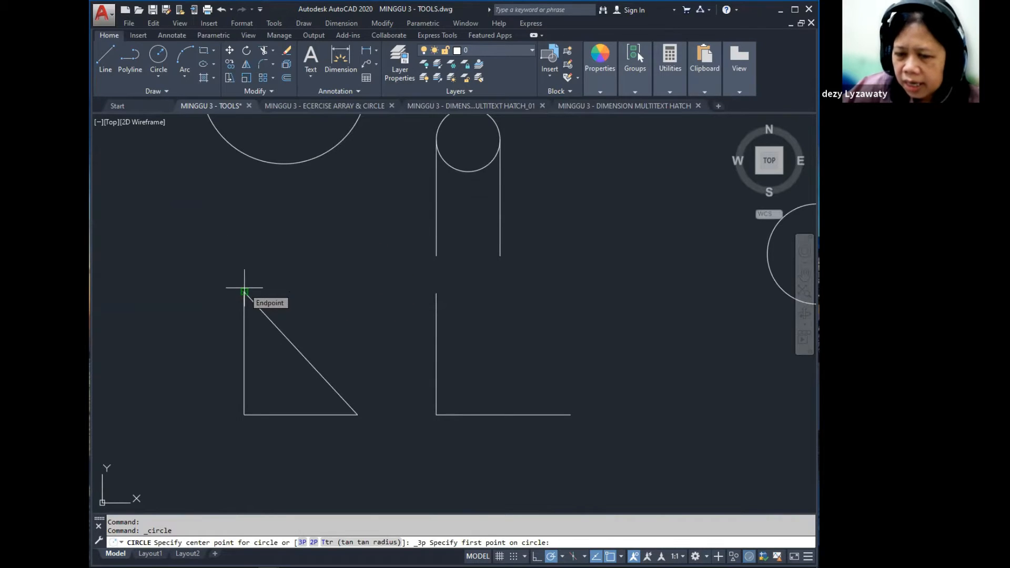
click(244, 289)
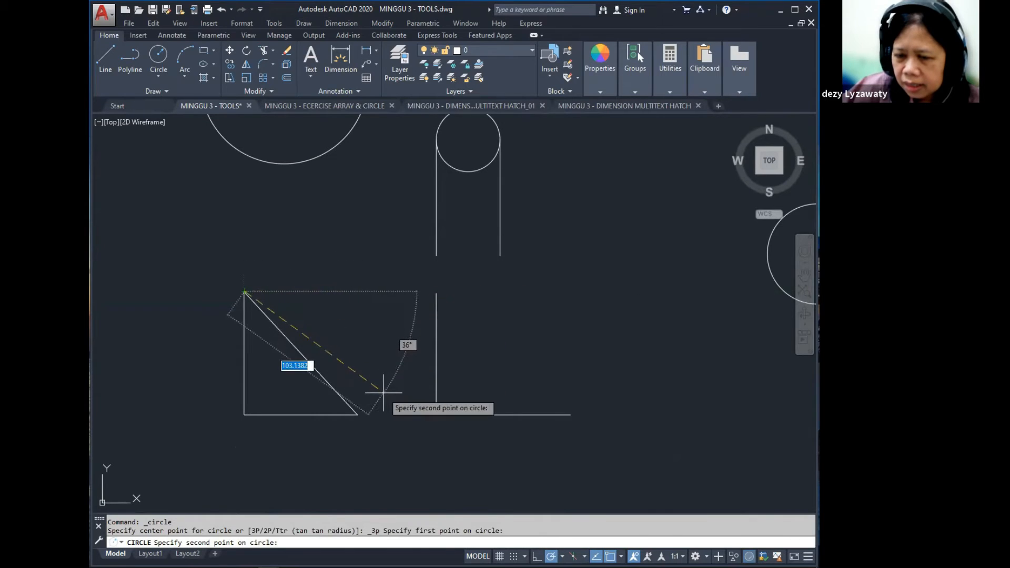
click(358, 414)
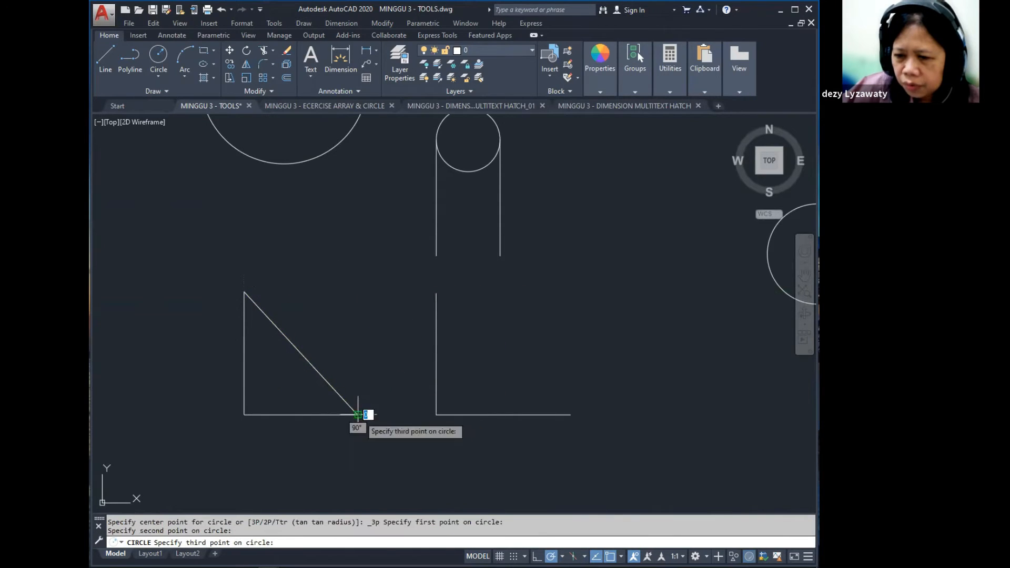
click(244, 415)
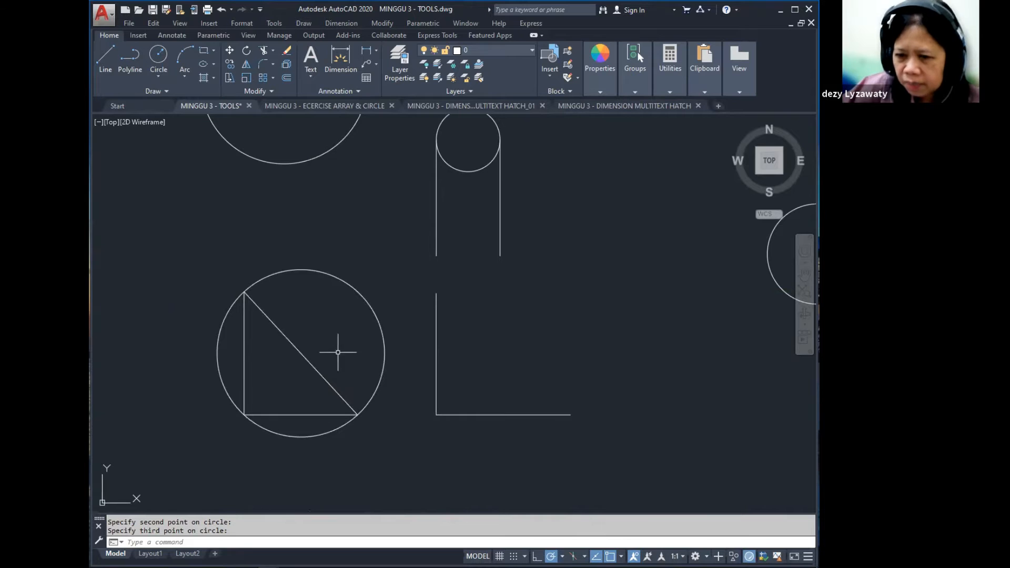
- Draw a Tan, Tan, Radius circle with radius 50, tangent to the horizontal and vertical lines of the L shape
click(304, 23)
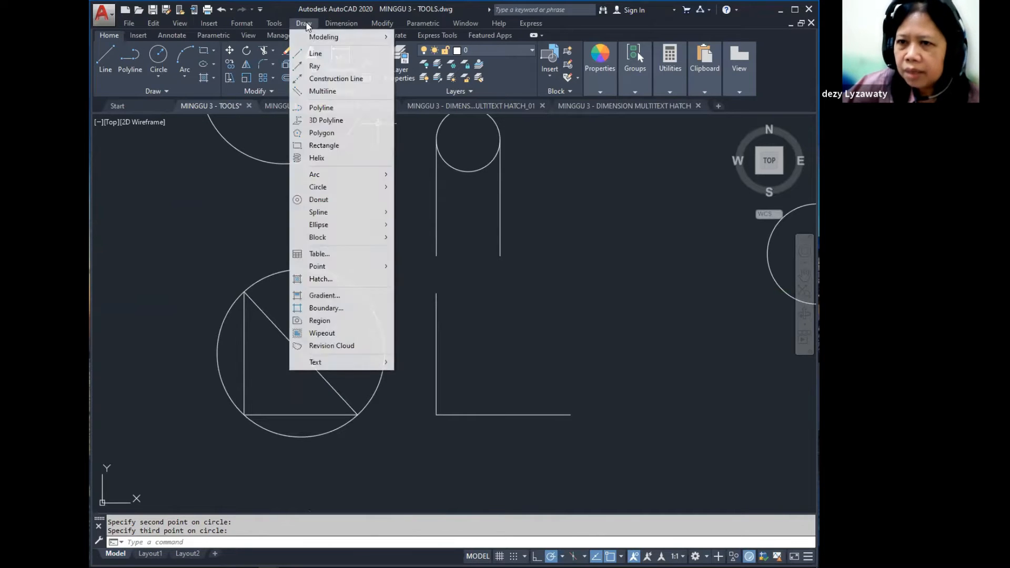
mouse_move(377, 193)
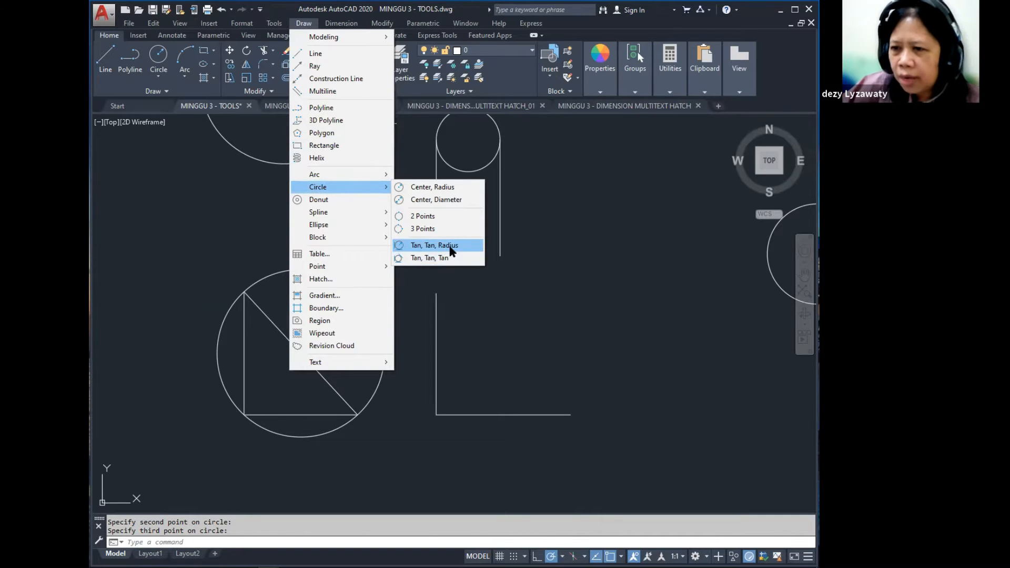
click(434, 245)
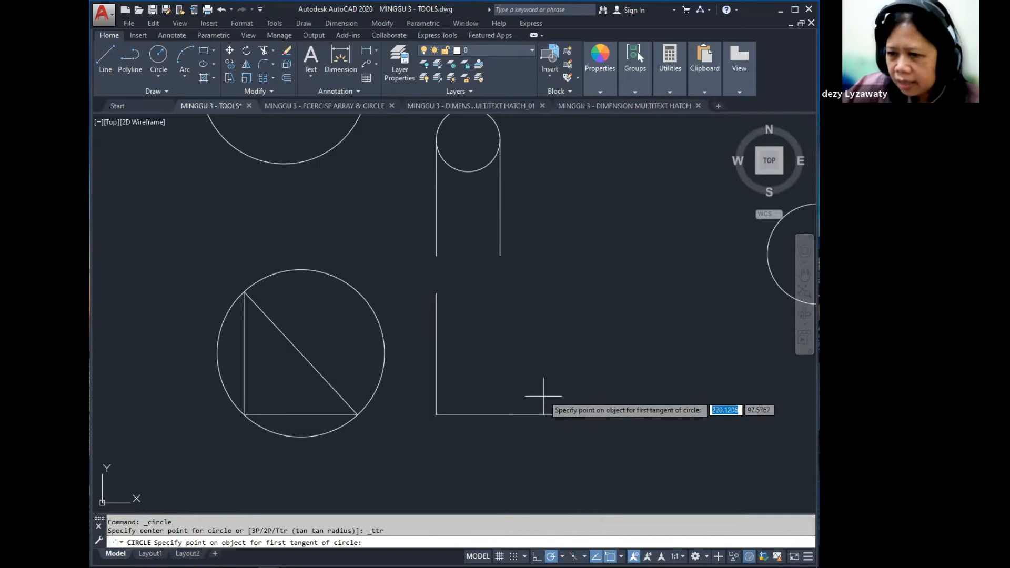
click(458, 415)
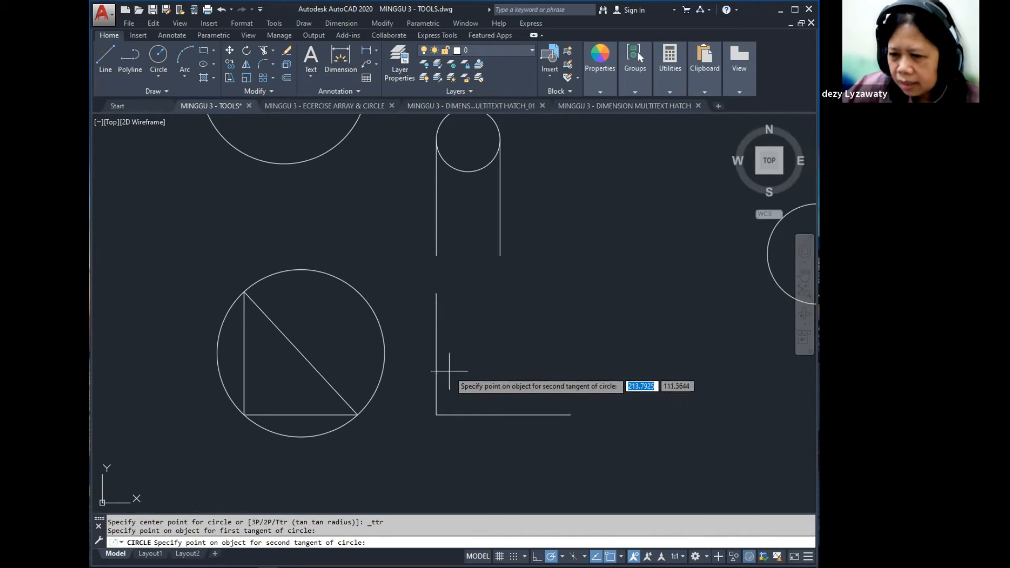
click(436, 384)
text(50)
key(Return)
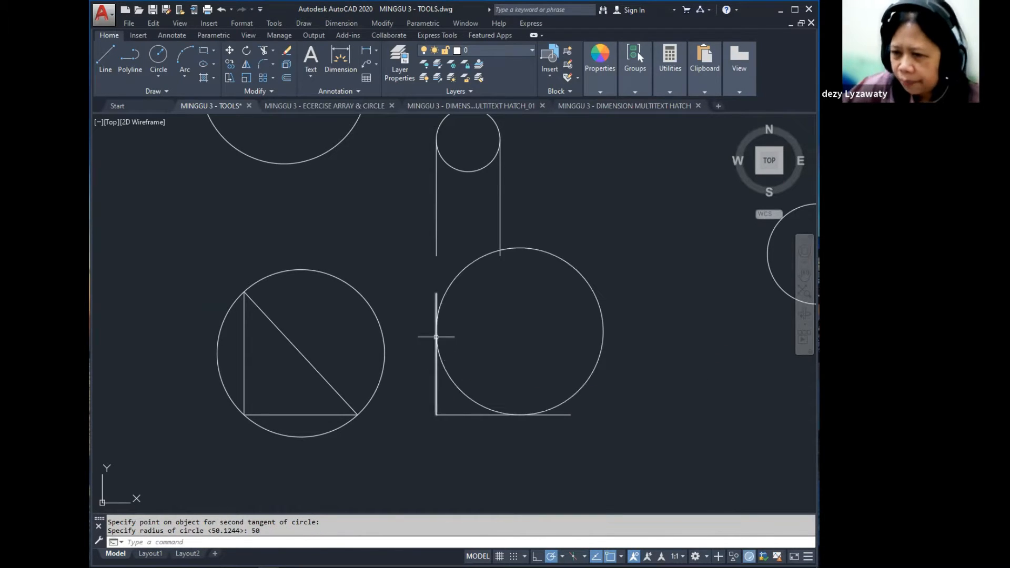
key(ctrl)
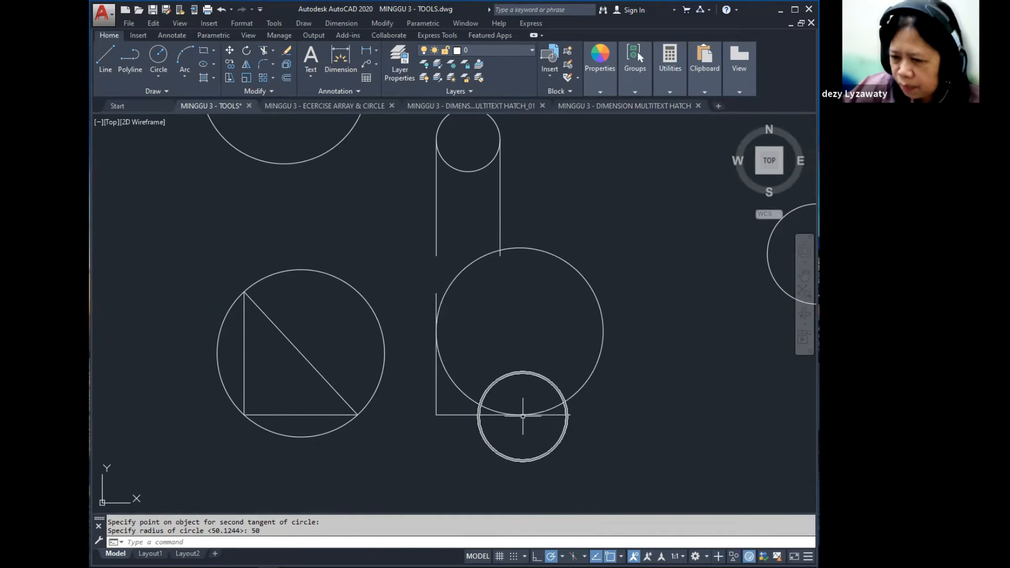
key(ctrl)
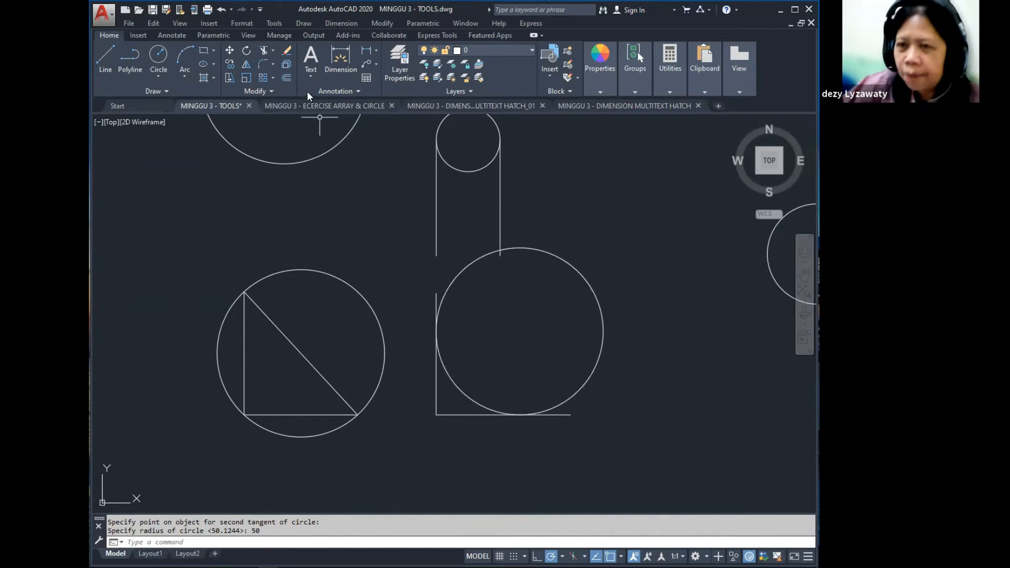
- Draw a smaller Tan, Tan, Radius circle with radius 15 in the corner of the L shape, tangent to both lines
click(300, 23)
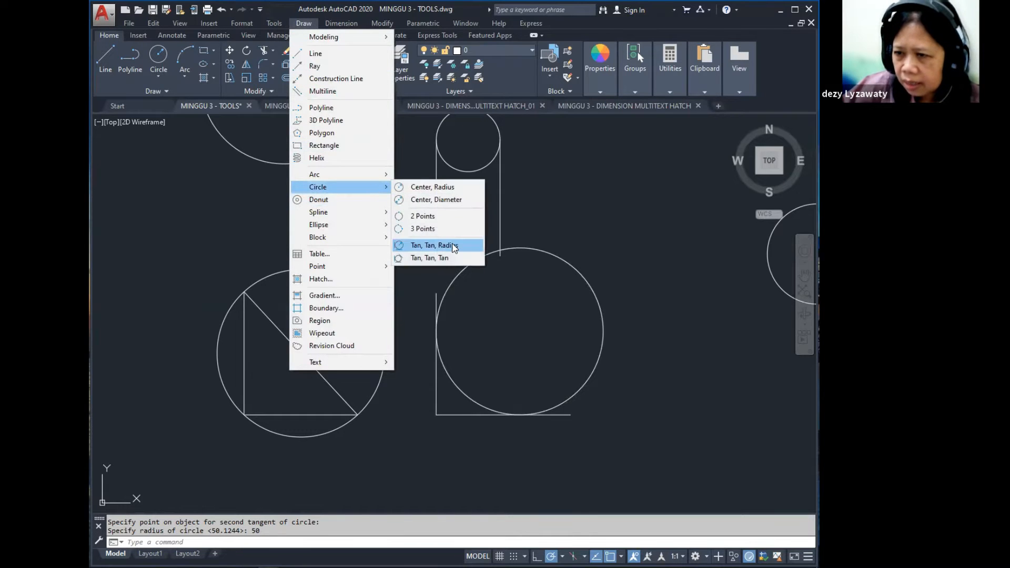
click(453, 246)
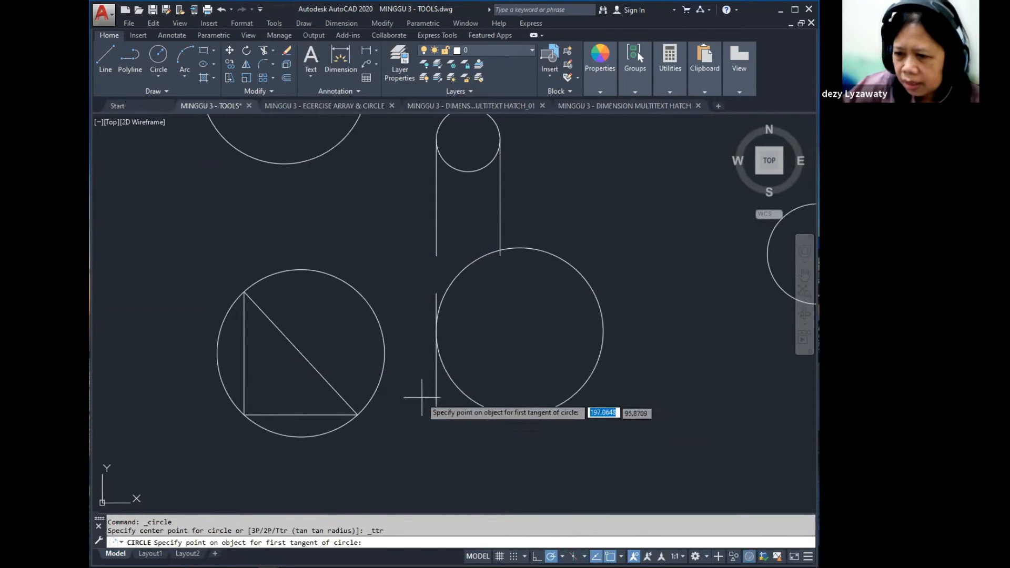
click(436, 385)
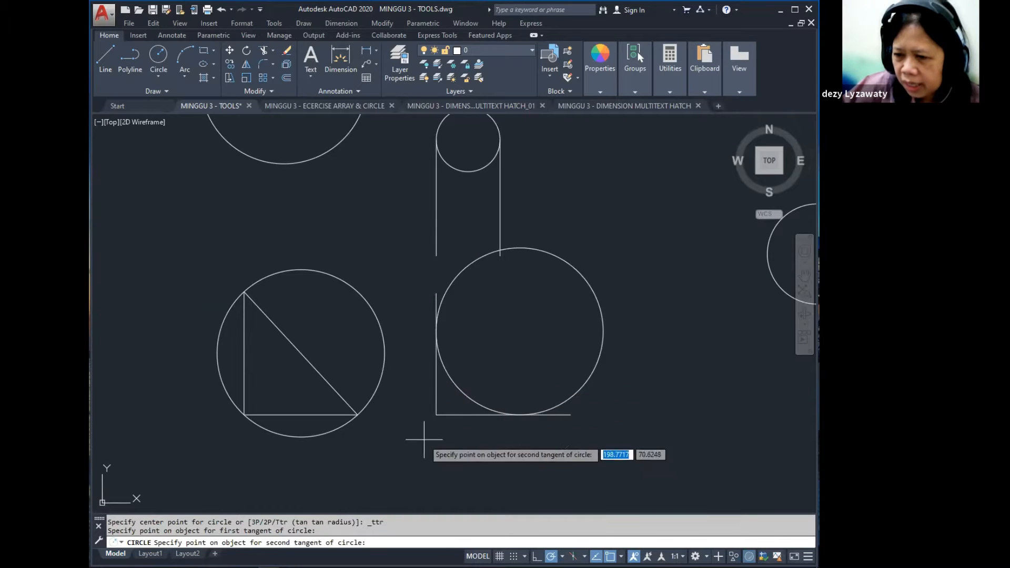
click(463, 415)
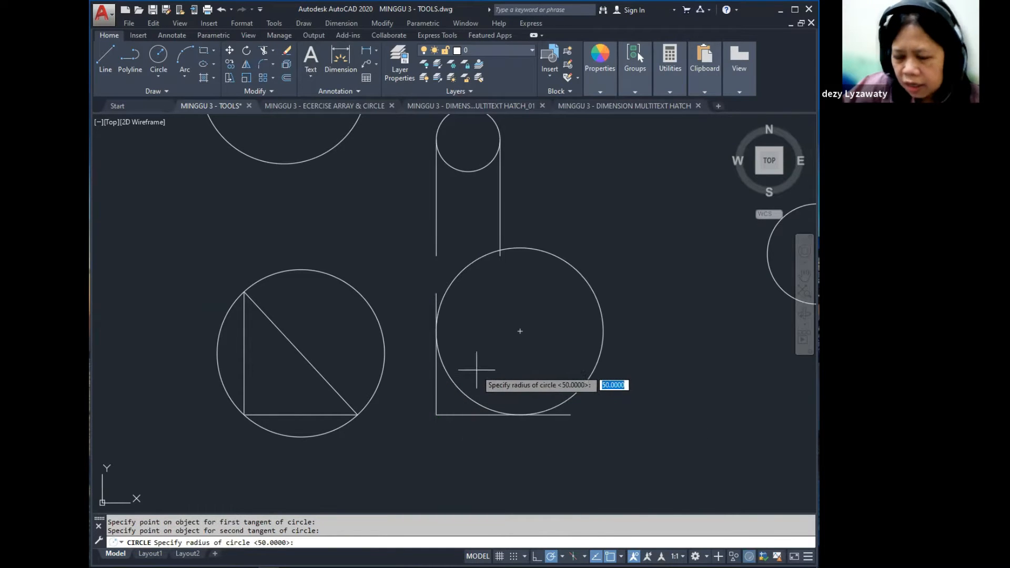
key(Return)
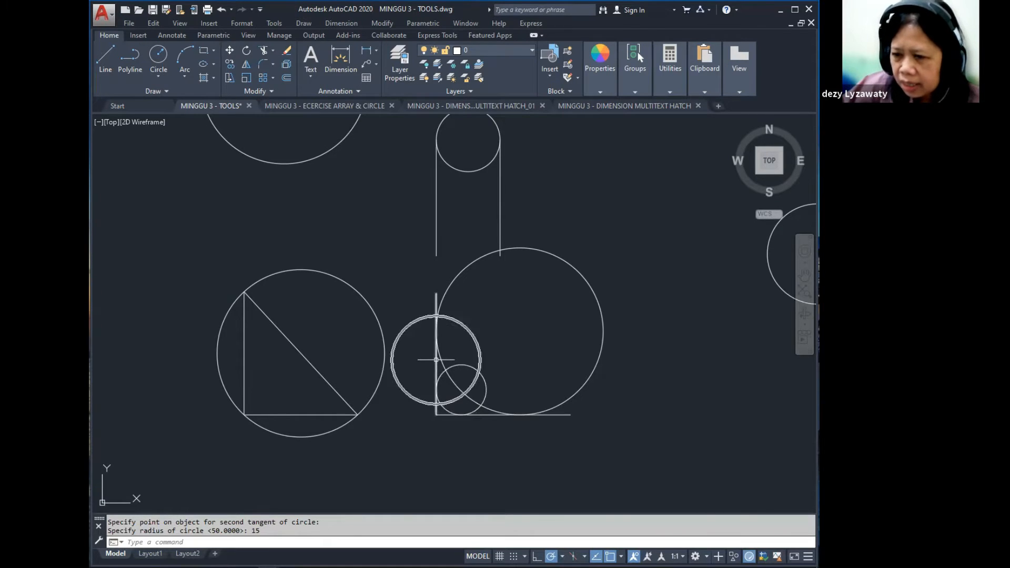
- Draw a Tan, Tan, Tan circle inside the triangle, tangent to its hypotenuse, base and vertical side
middle_drag(364, 363, 404, 363)
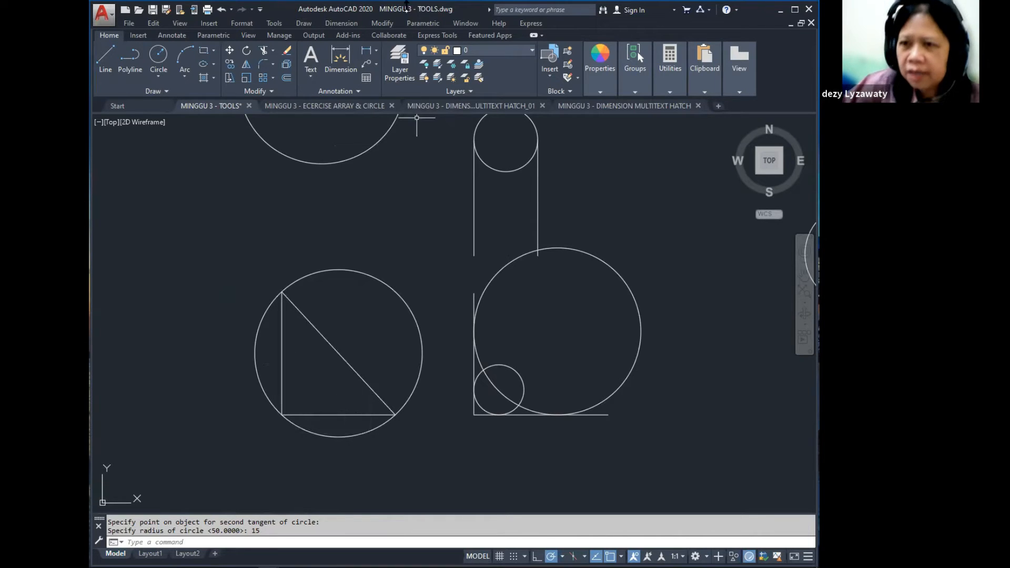
click(304, 23)
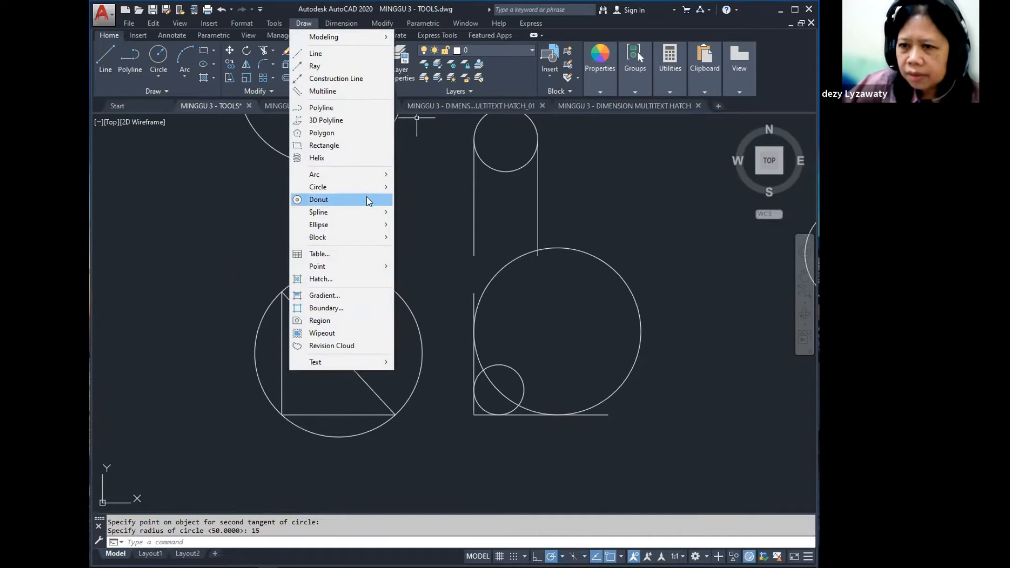
mouse_move(370, 187)
click(446, 258)
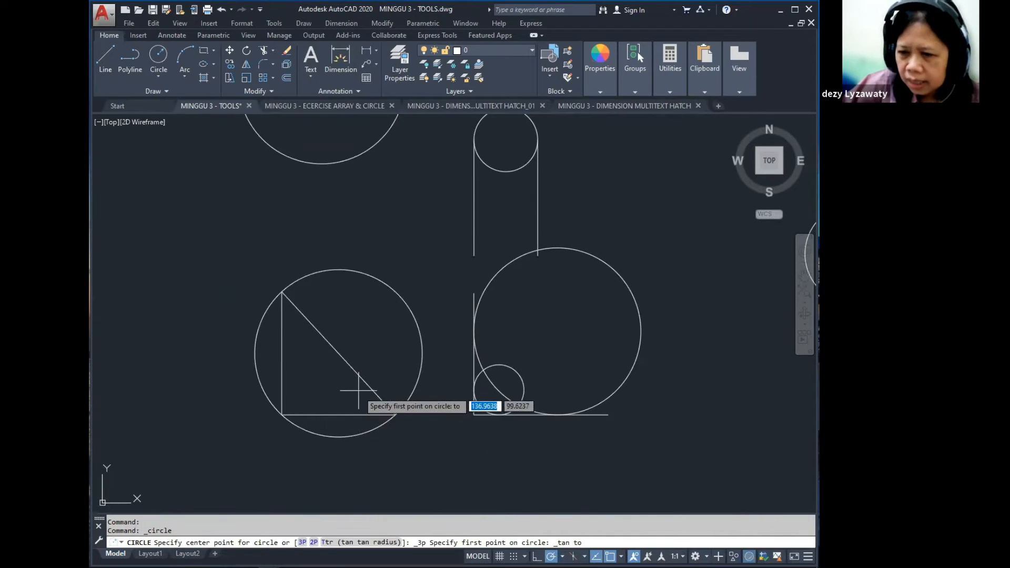
click(360, 375)
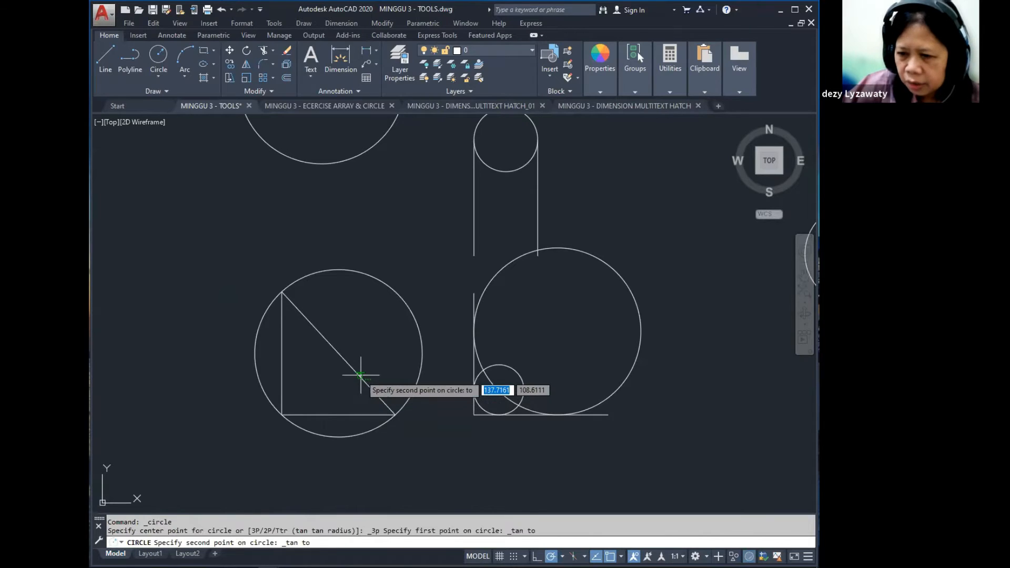
click(355, 415)
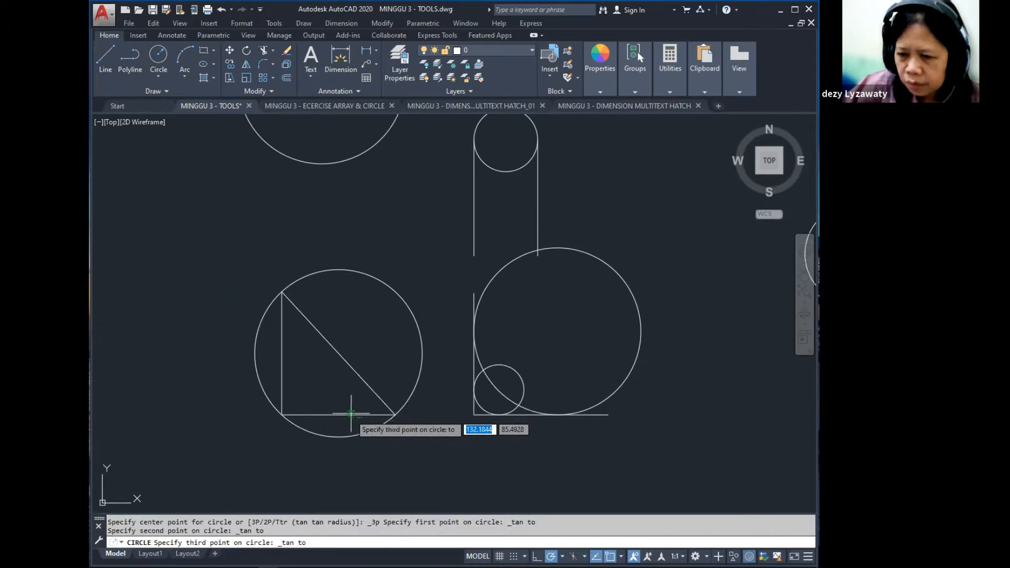
click(281, 368)
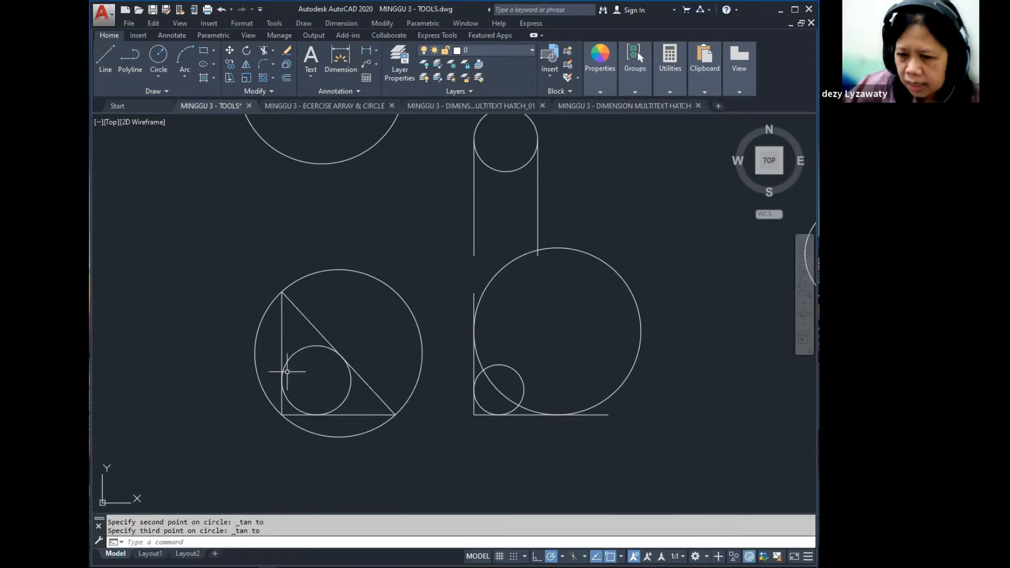
- Draw three separate freehand circles by center and radius, grouped closely in the empty area left of the triangle
mouse_move(335, 348)
middle_down()
mouse_move(392, 362)
mouse_move(463, 315)
middle_up()
scroll(451, 370, down, 2)
mouse_move(451, 370)
middle_down()
mouse_move(446, 352)
mouse_move(431, 347)
middle_up()
scroll(431, 347, up, 2)
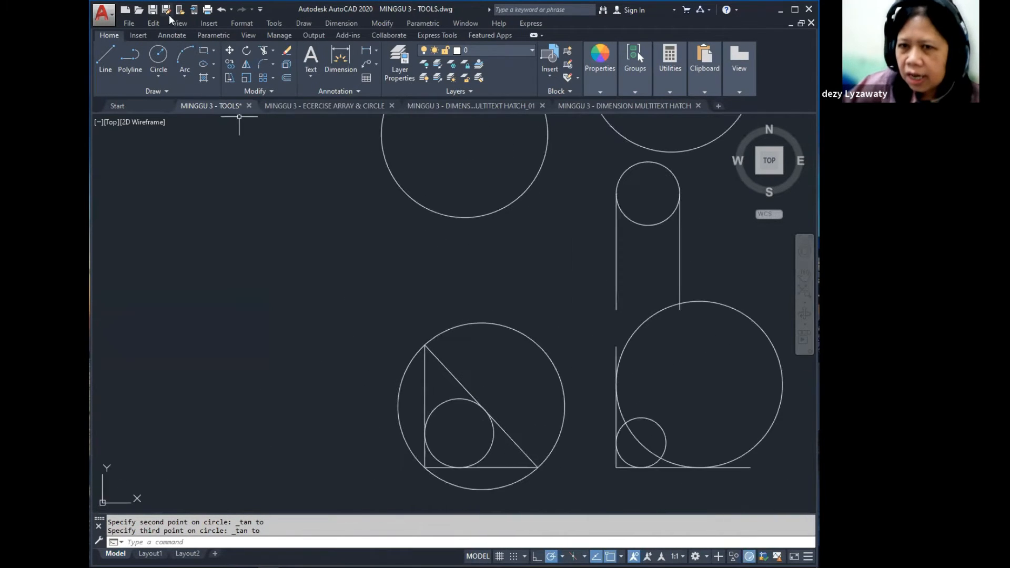
click(158, 54)
click(317, 260)
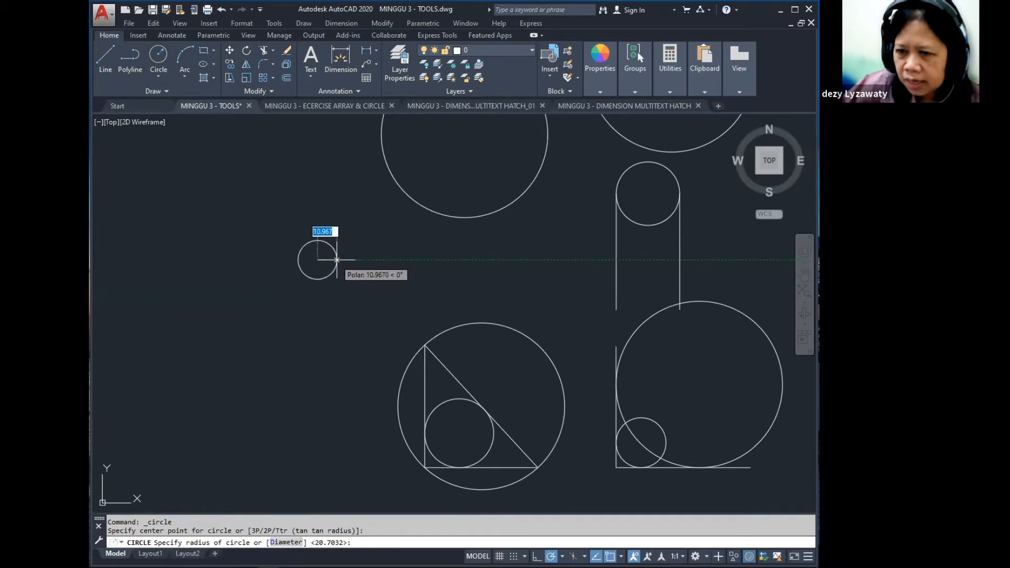
click(339, 260)
key(Return)
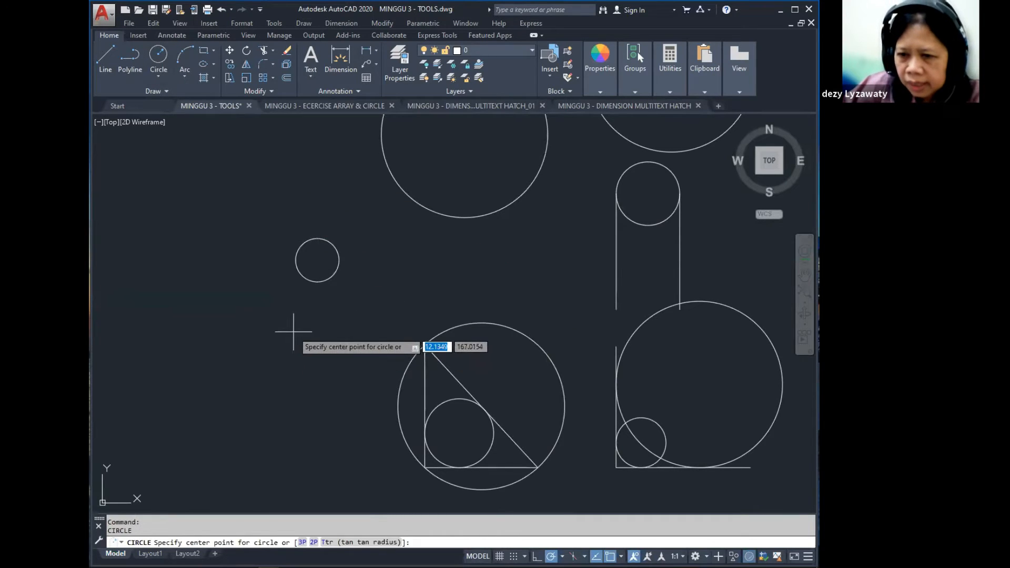
click(293, 332)
click(312, 298)
key(Return)
click(235, 225)
click(258, 226)
- Draw a Tan, Tan, Tan circle in the gap between the three freehand circles, tangent to each of them
key(Return)
middle_drag(296, 270, 365, 273)
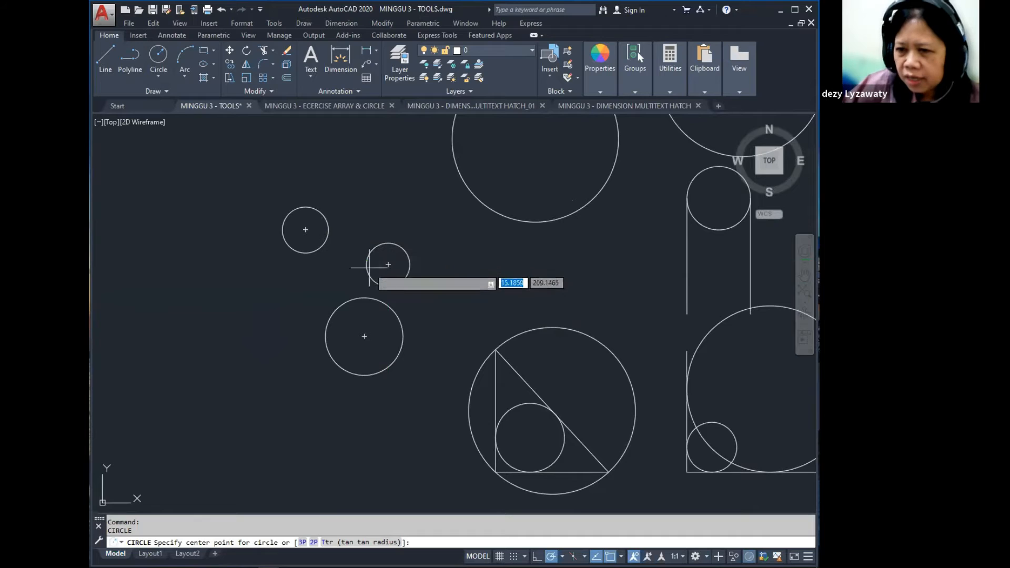
click(303, 24)
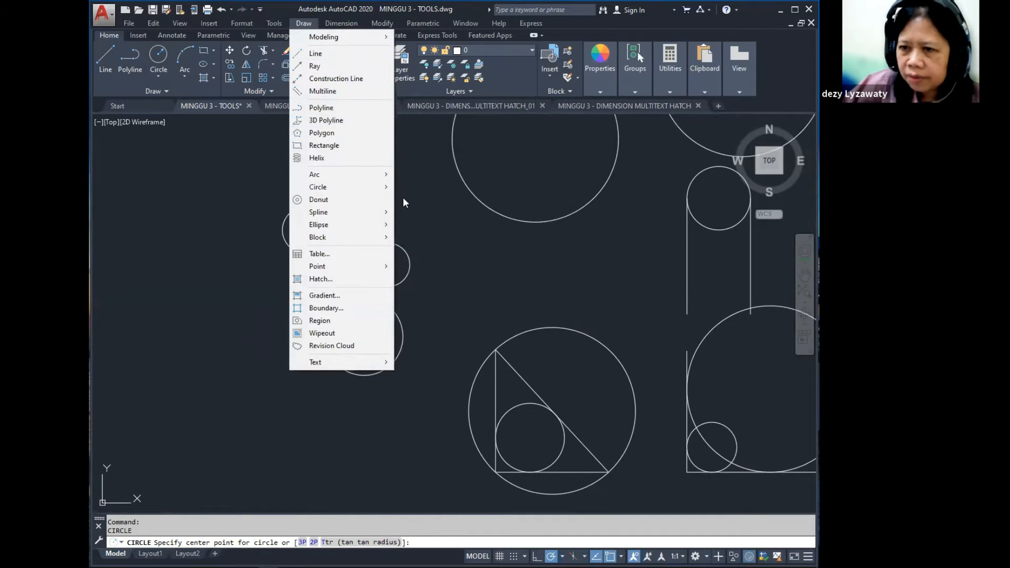
mouse_move(381, 190)
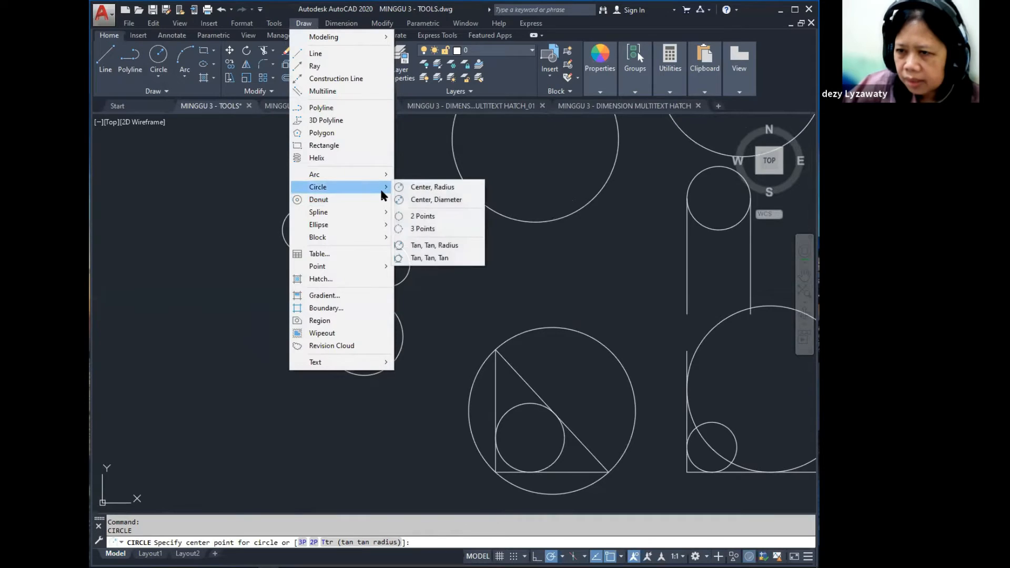
click(418, 258)
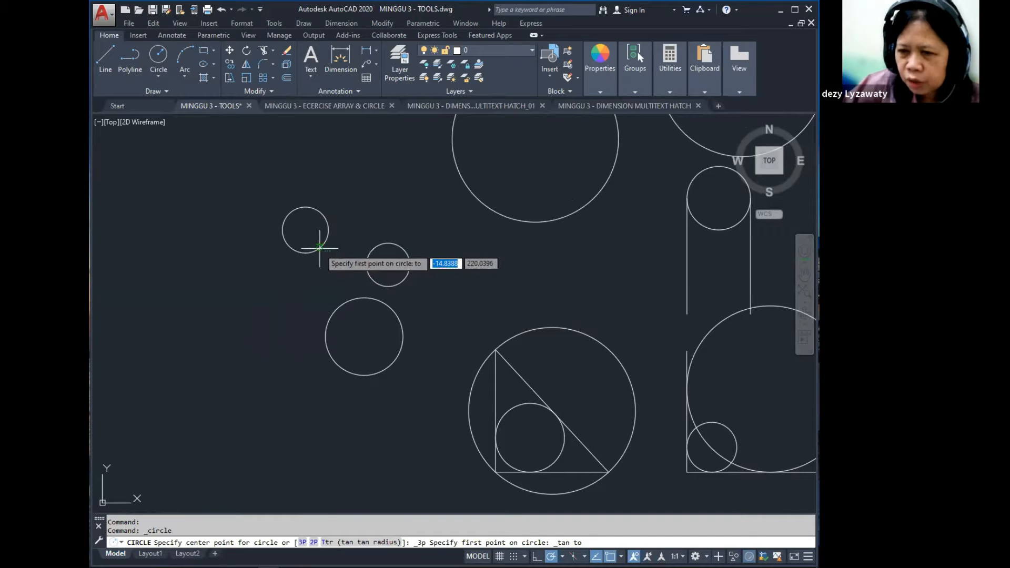
click(319, 246)
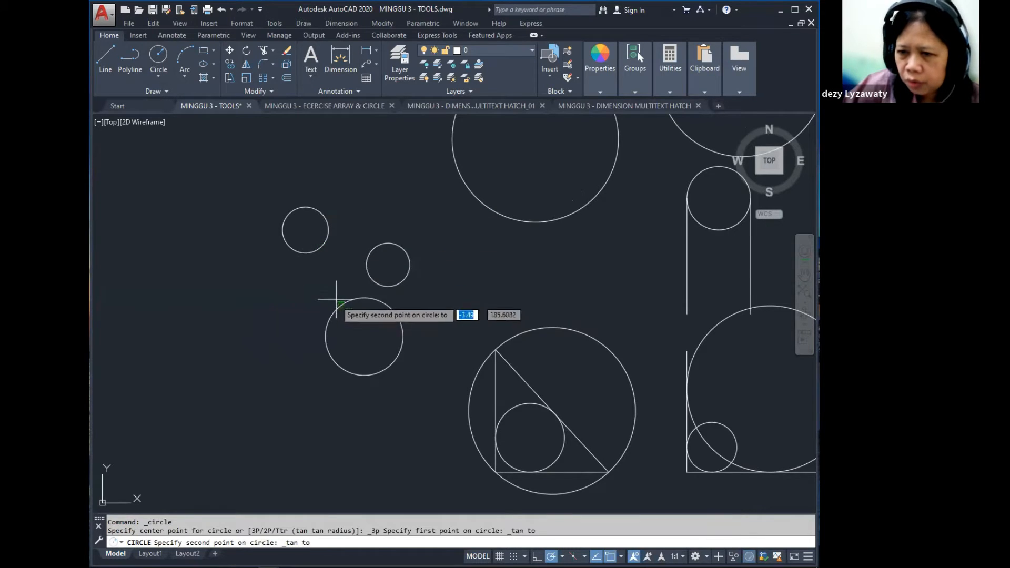
click(370, 274)
click(344, 296)
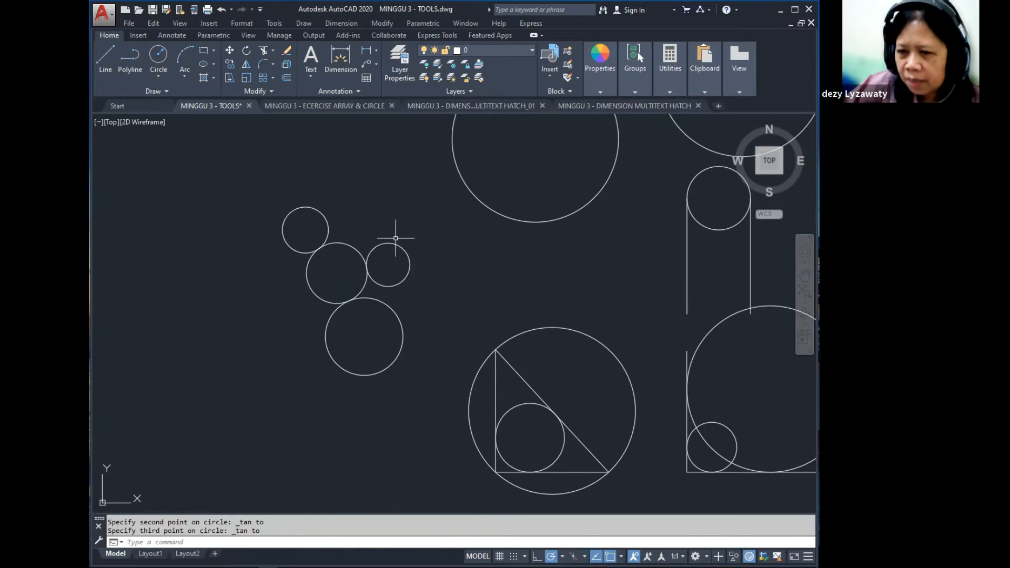
scroll(449, 301, down, 3)
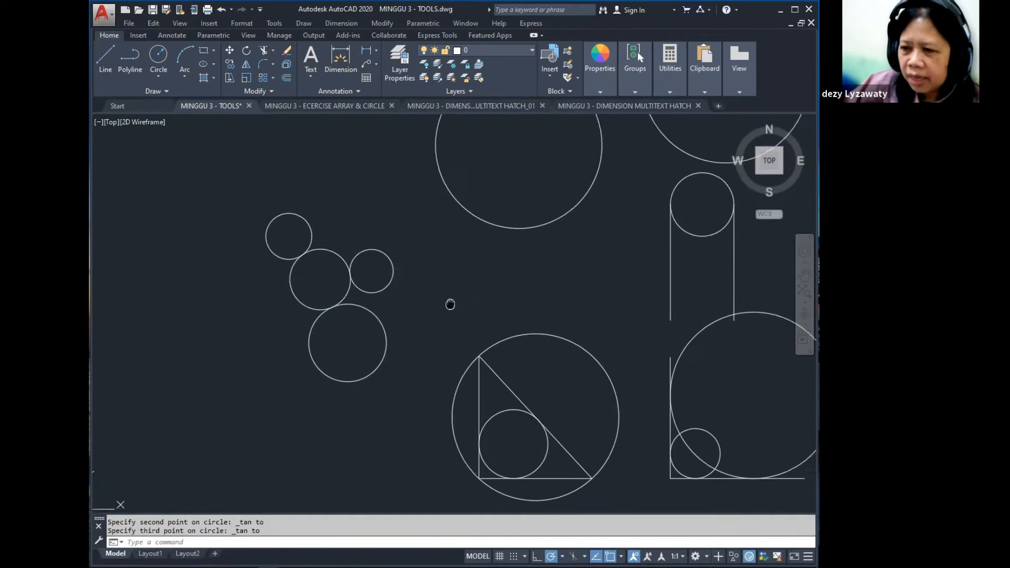
scroll(332, 258, down, 2)
scroll(342, 297, up, 2)
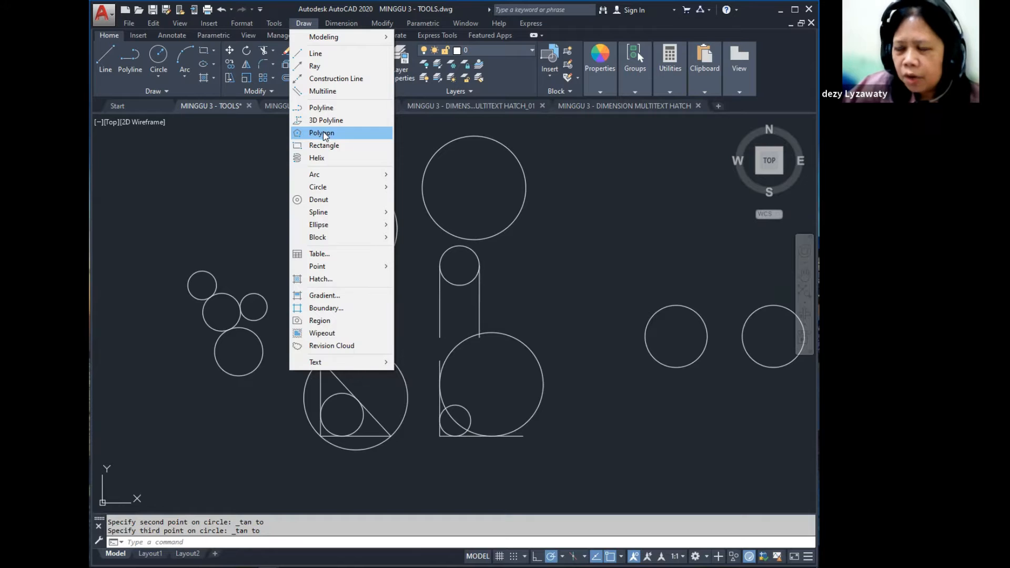
click(322, 132)
middle_drag(595, 299, 467, 299)
key(Escape)
middle_drag(466, 243, 496, 242)
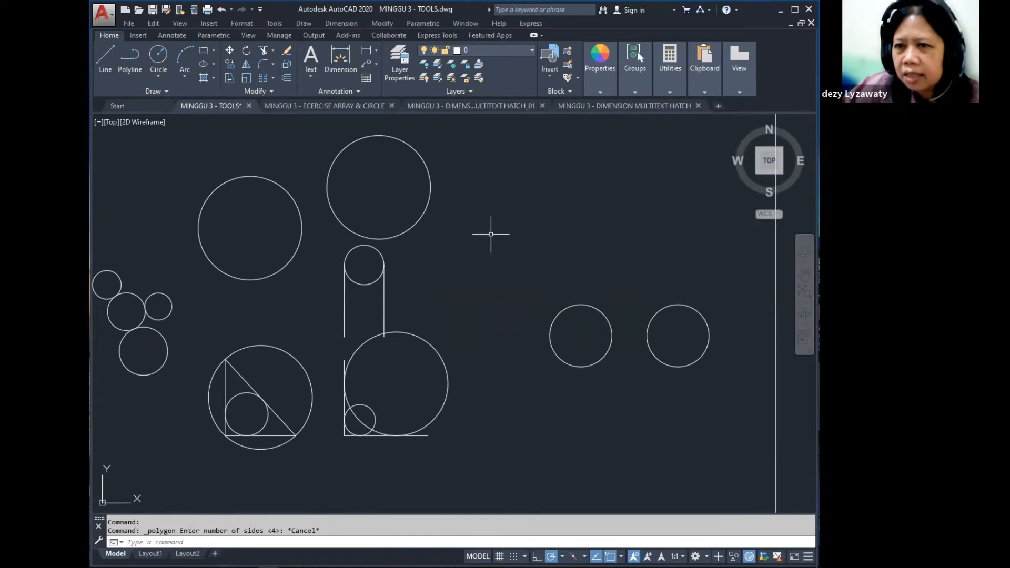
click(300, 24)
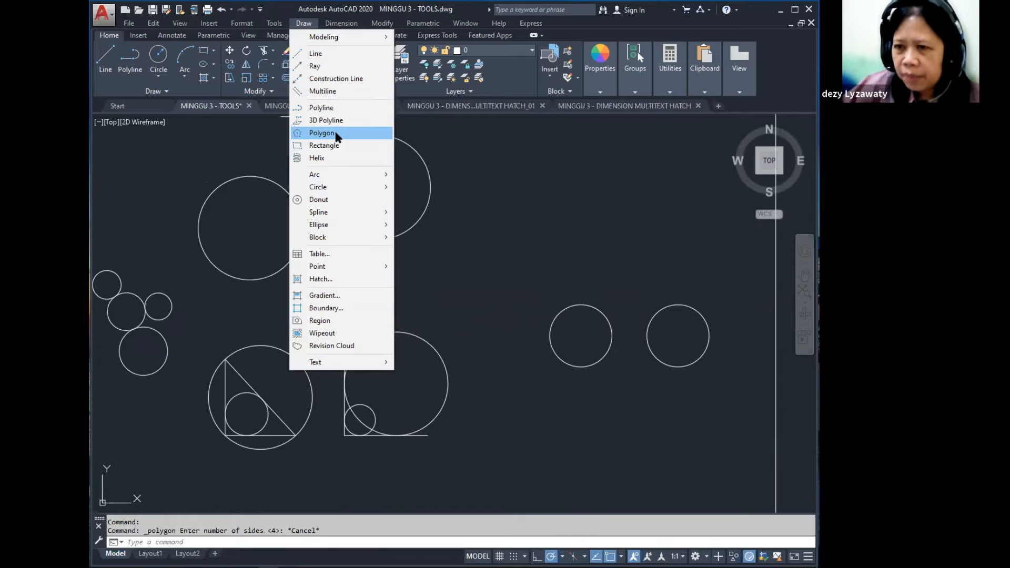
click(311, 27)
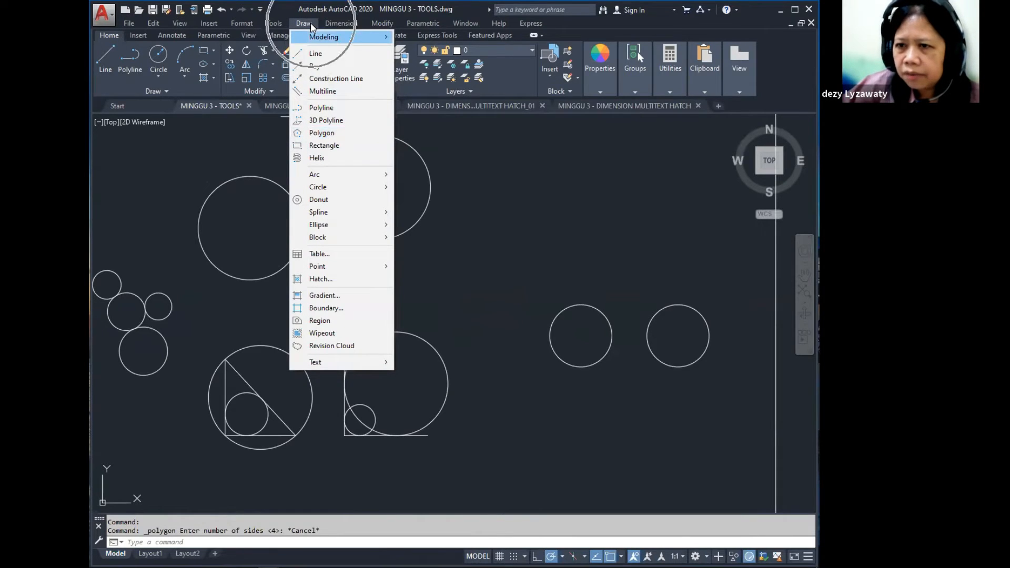
click(321, 132)
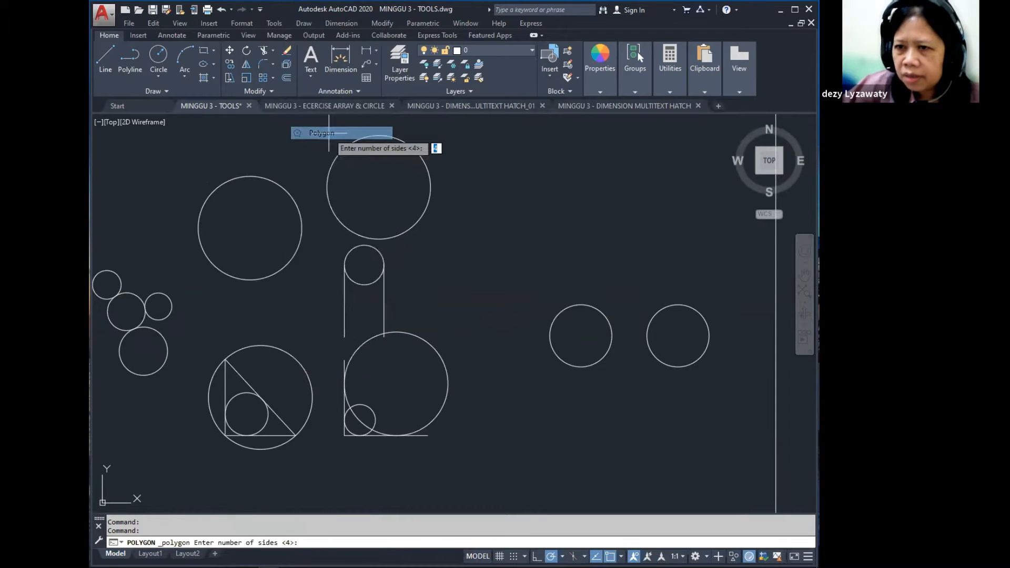
middle_drag(614, 352, 401, 327)
scroll(402, 327, up, 4)
middle_drag(419, 285, 489, 301)
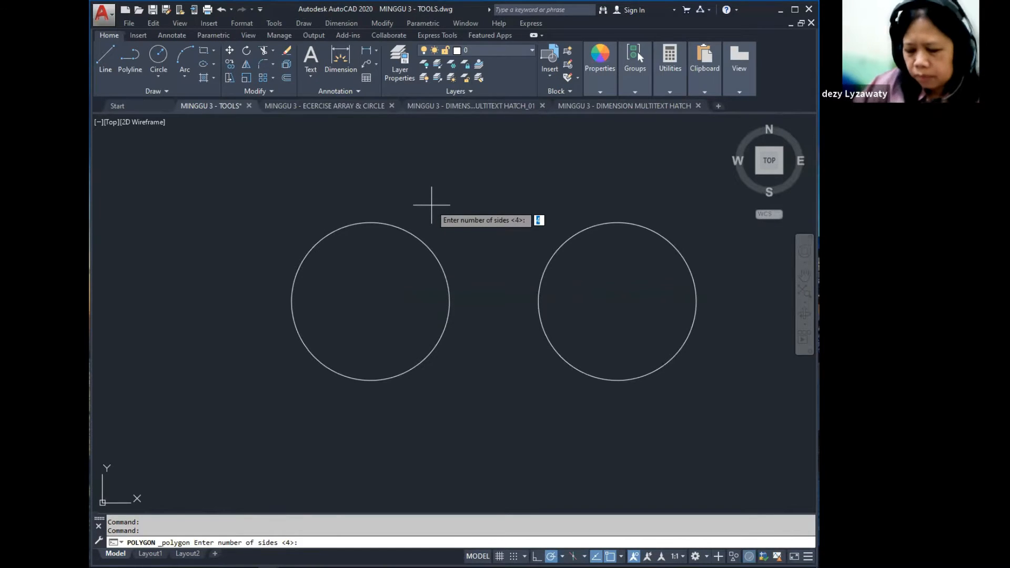
text(5)
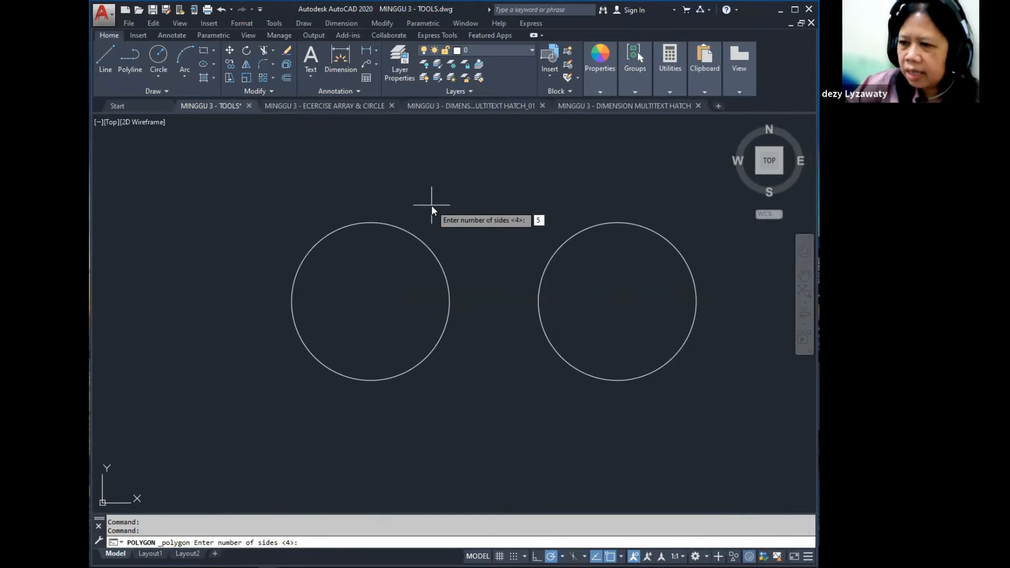
key(Return)
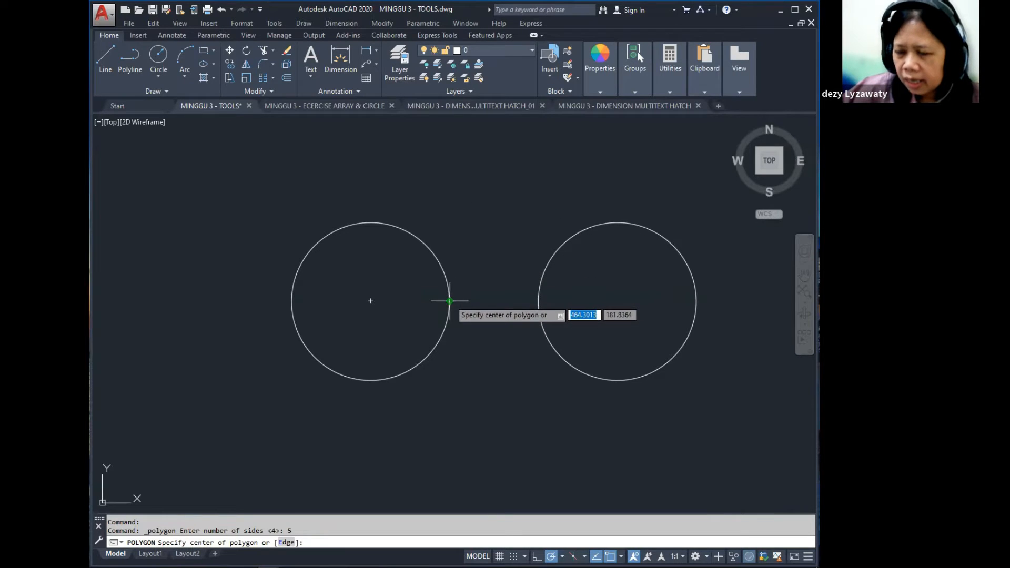
click(370, 301)
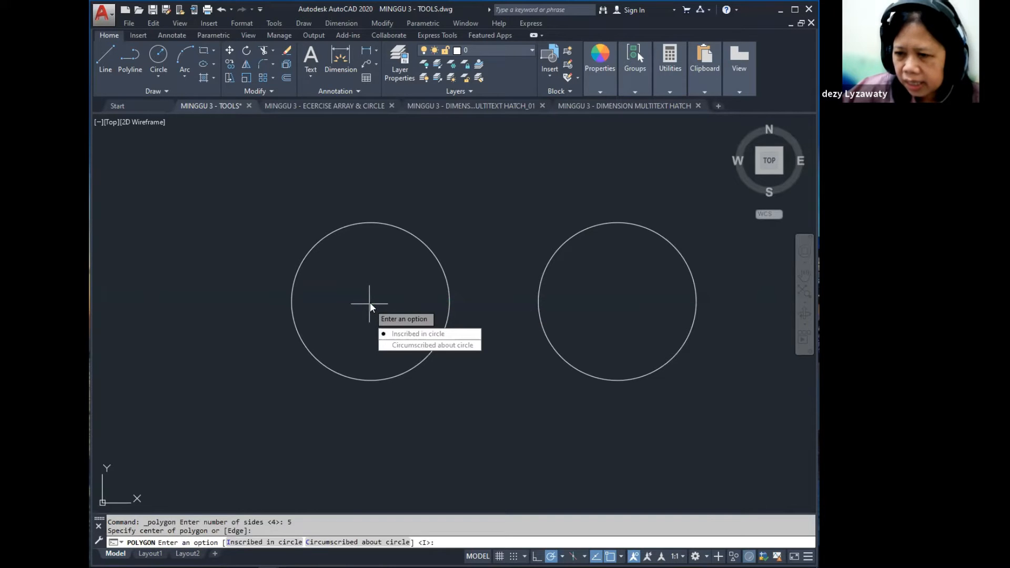
click(425, 334)
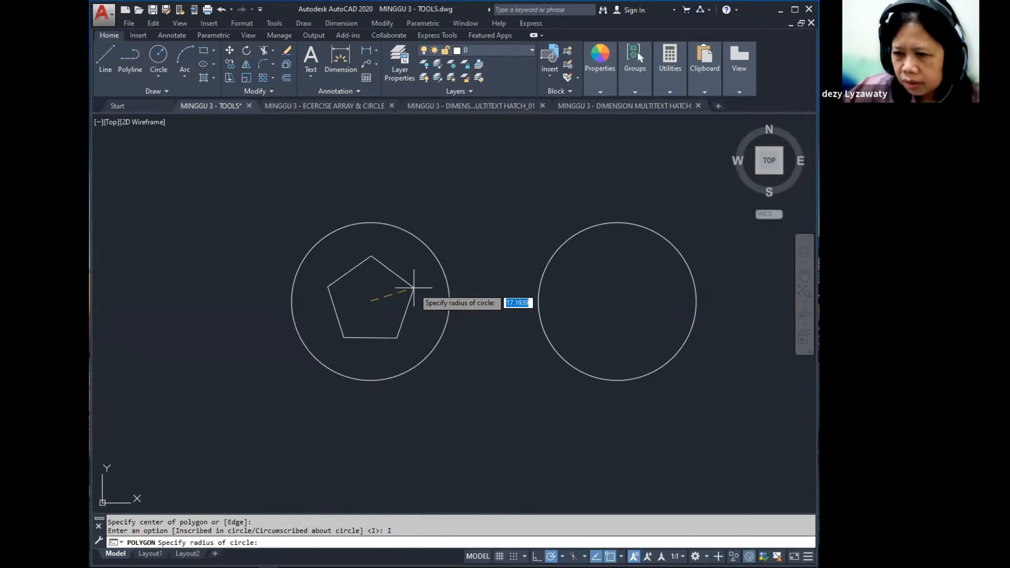
key(Escape)
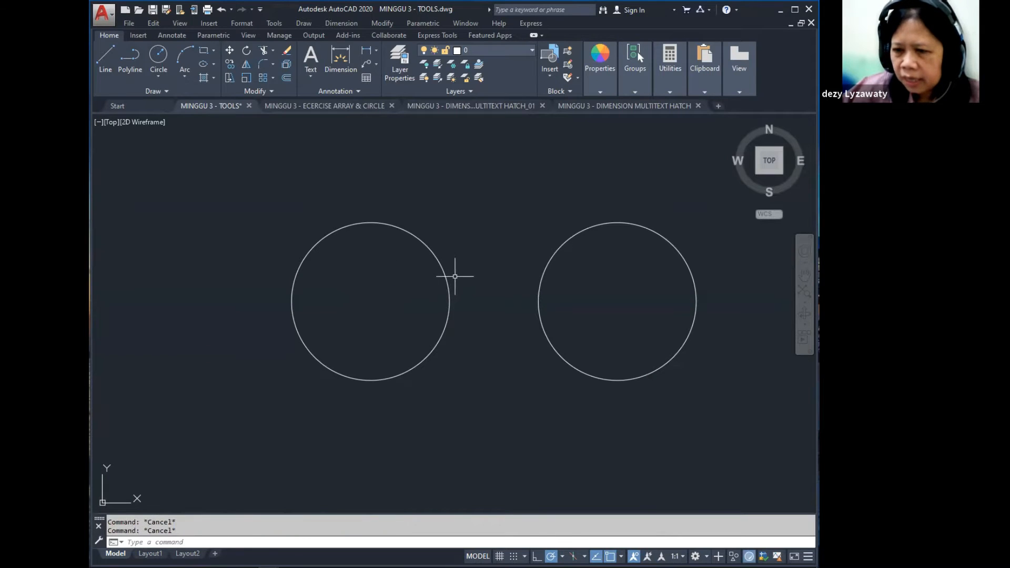
- Check the radius of the left circle of the separate pair using its quadrant grip
click(448, 278)
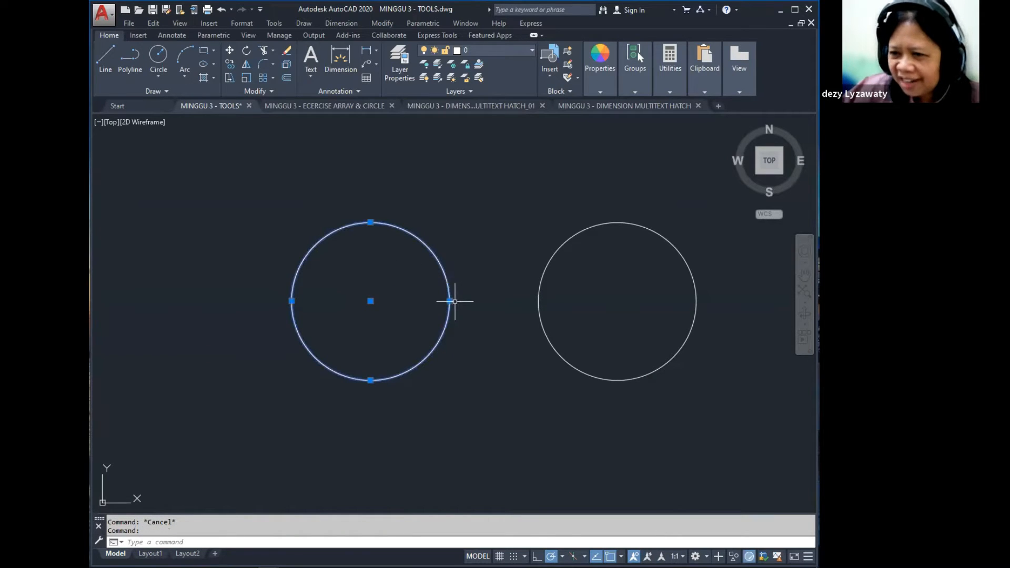
mouse_move(449, 301)
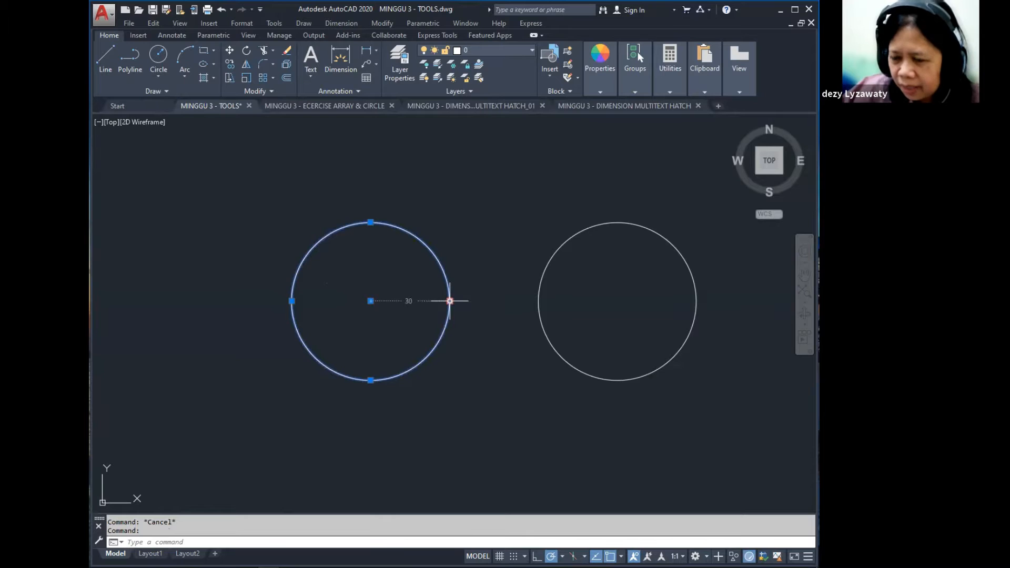
key(Escape)
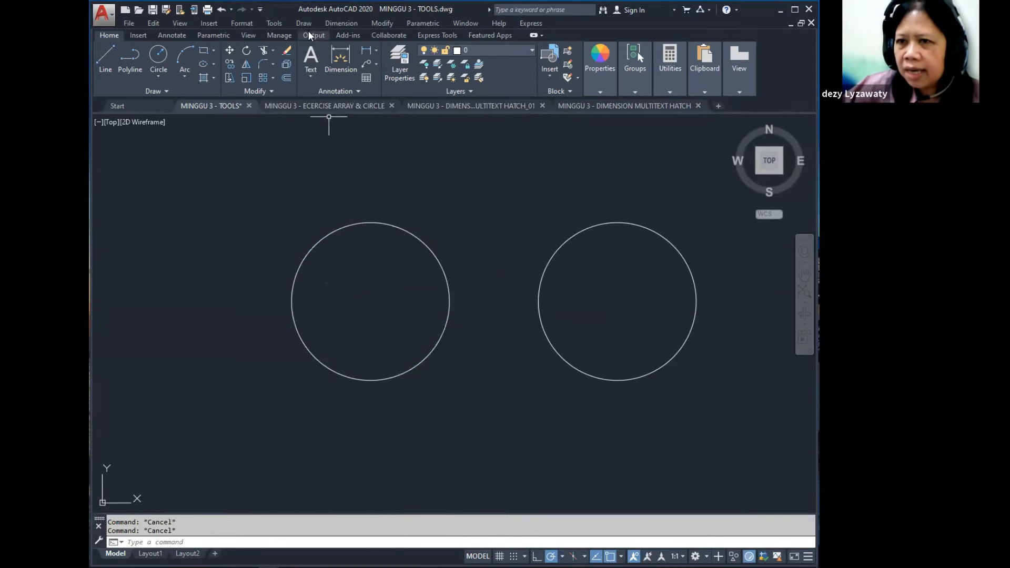
- Draw a 5-sided polygon centred on the left circle, inscribed in circle with radius 30 and one vertex pointing straight up
click(303, 23)
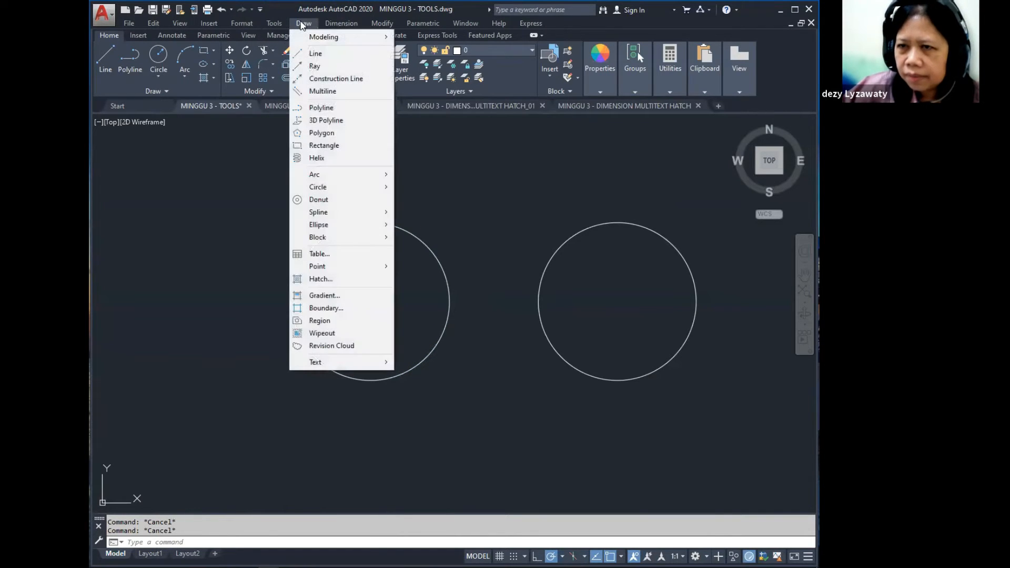
click(345, 136)
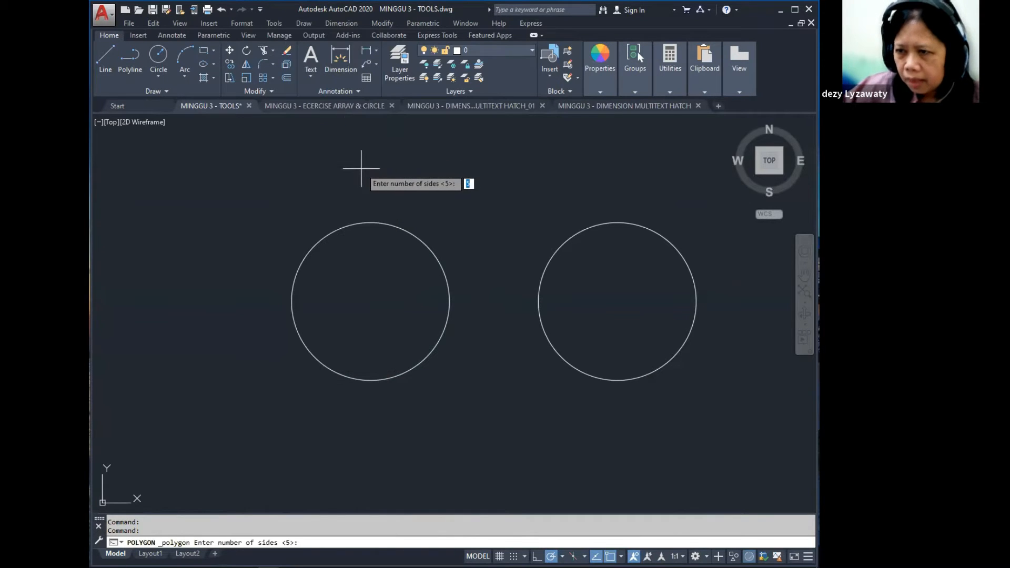
text(5)
key(Return)
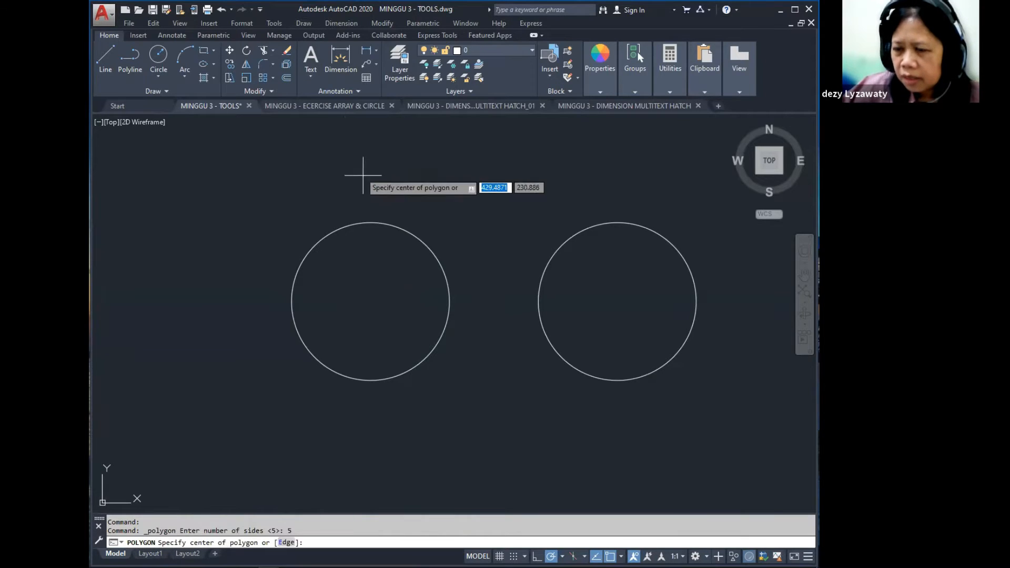
click(372, 305)
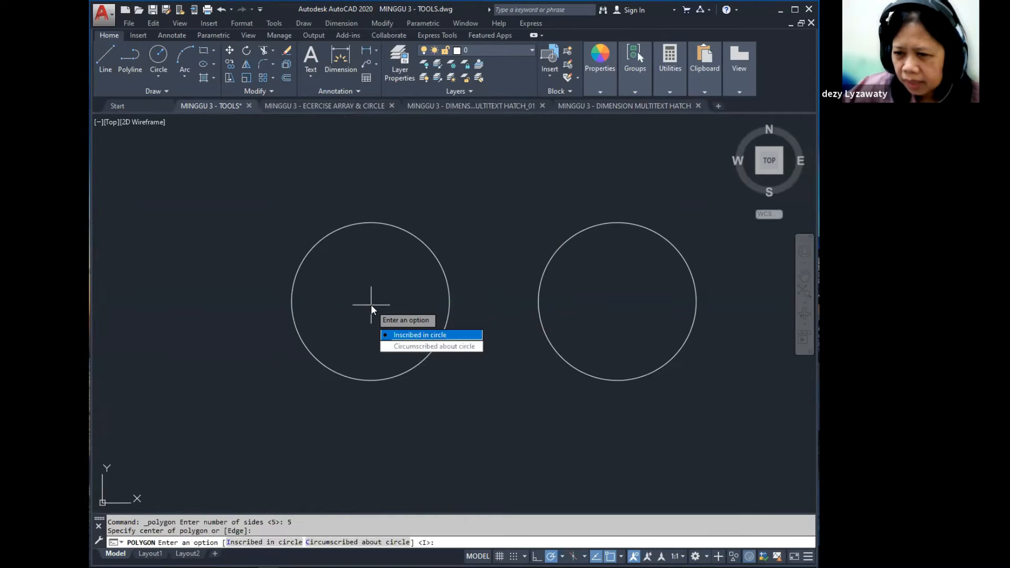
click(424, 335)
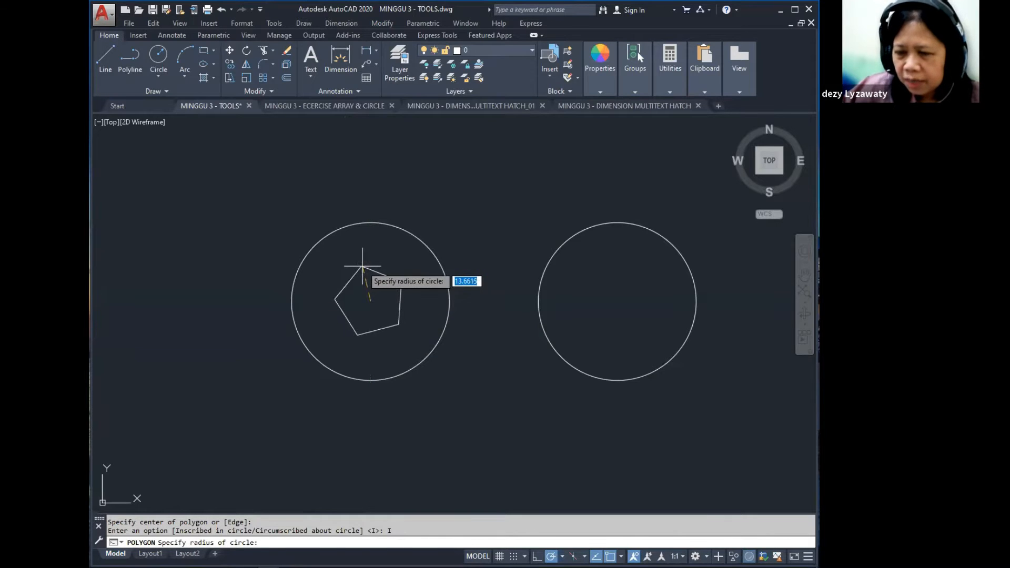
text(30)
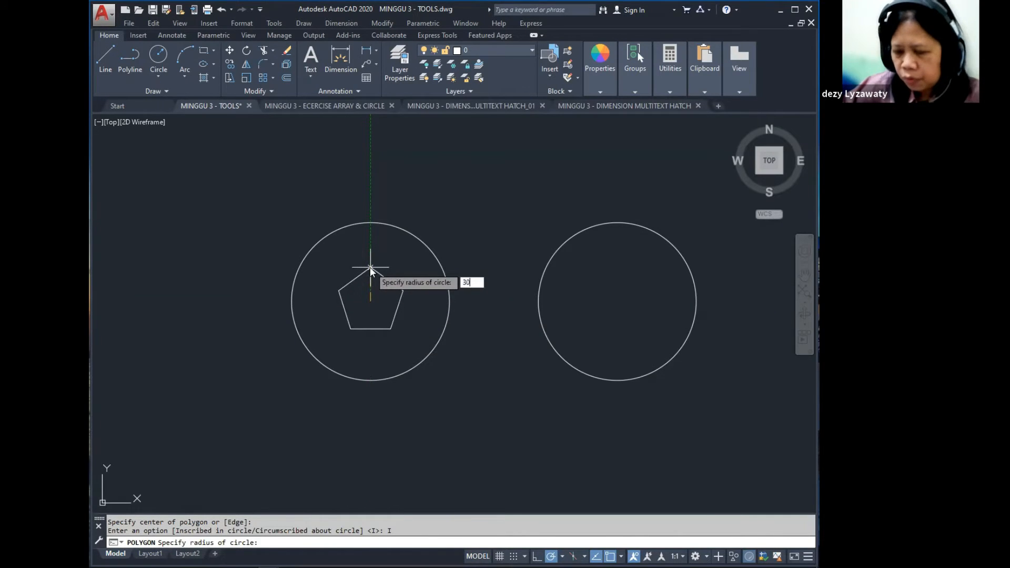
key(Return)
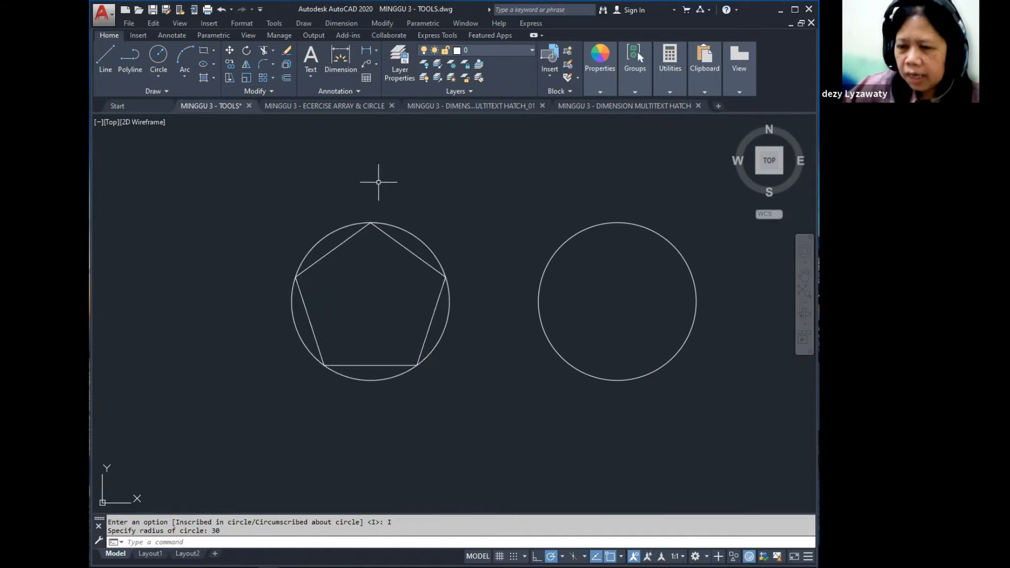
- Draw a 5-sided polygon centred on the right circle, circumscribed about circle with radius 30 and its base horizontal
click(299, 23)
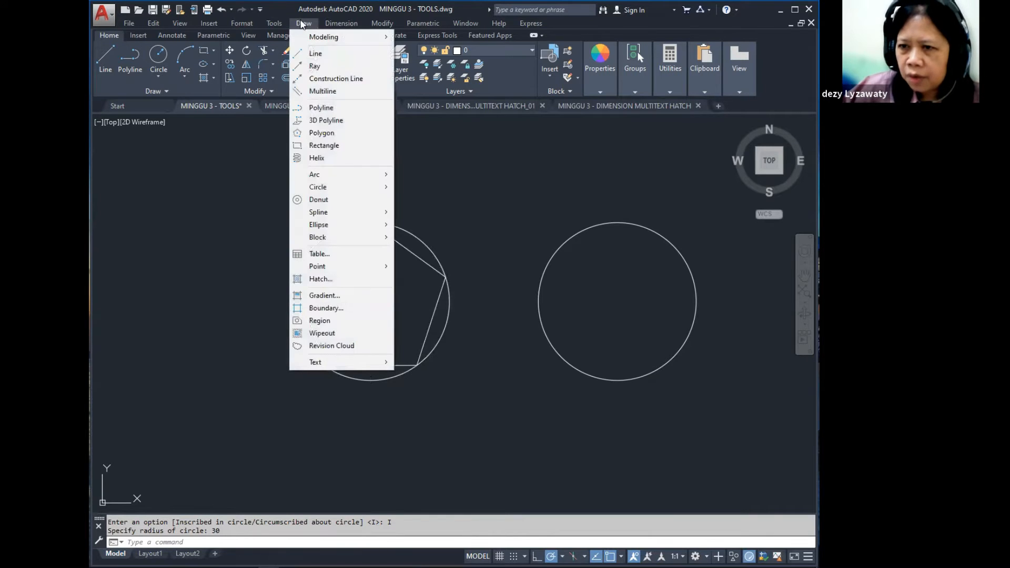
click(336, 133)
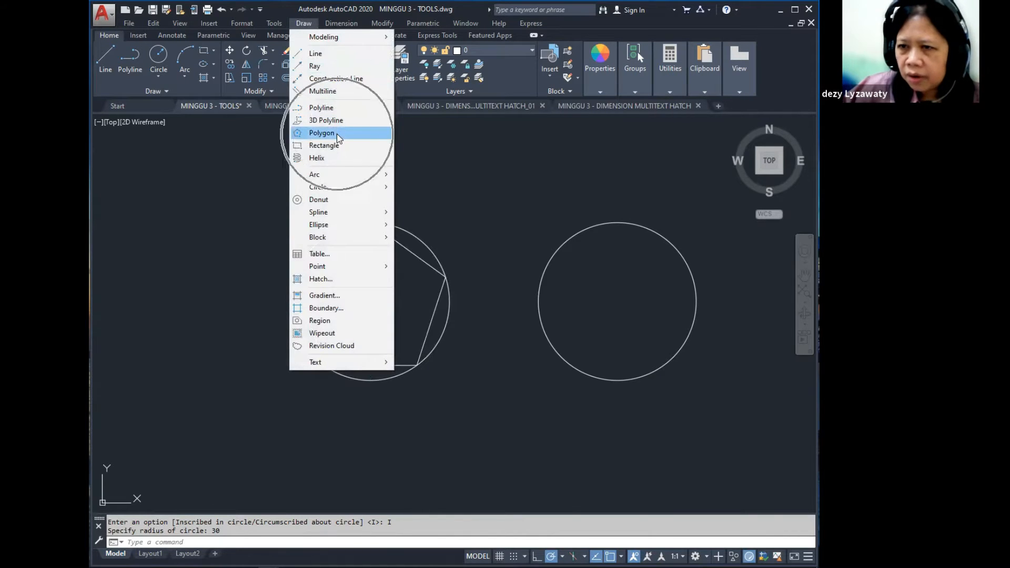
text(5)
key(Return)
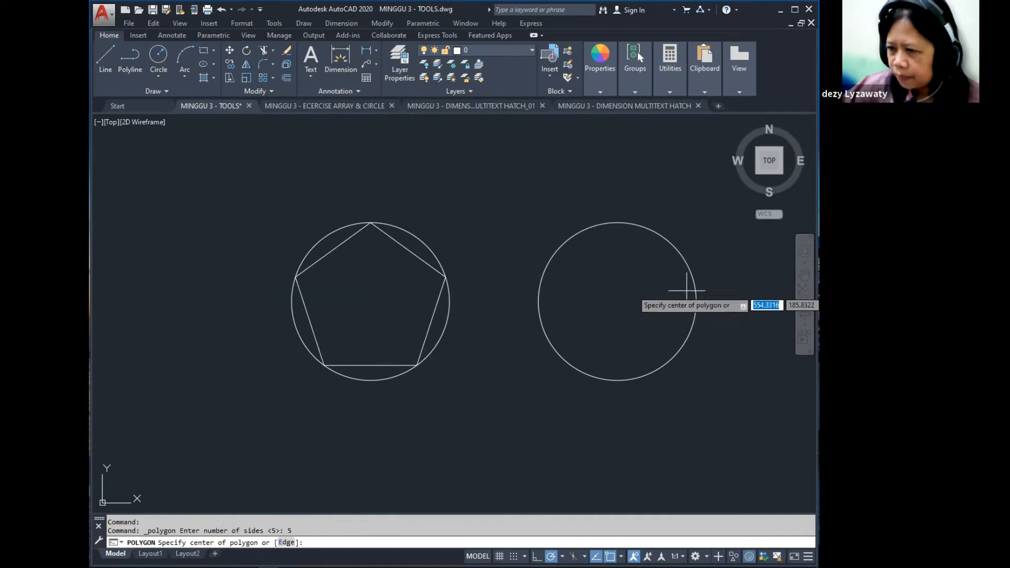
click(617, 302)
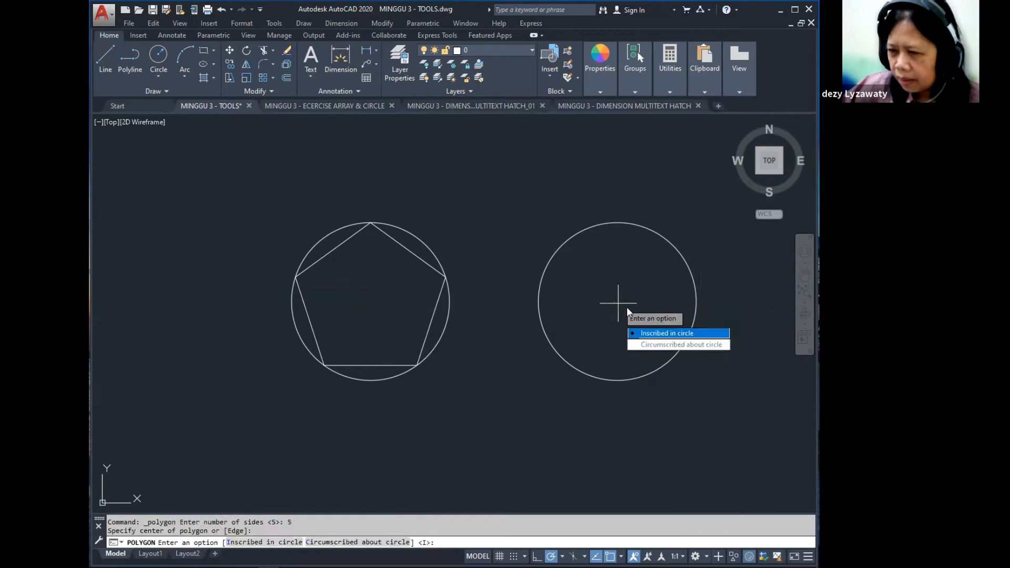
click(647, 345)
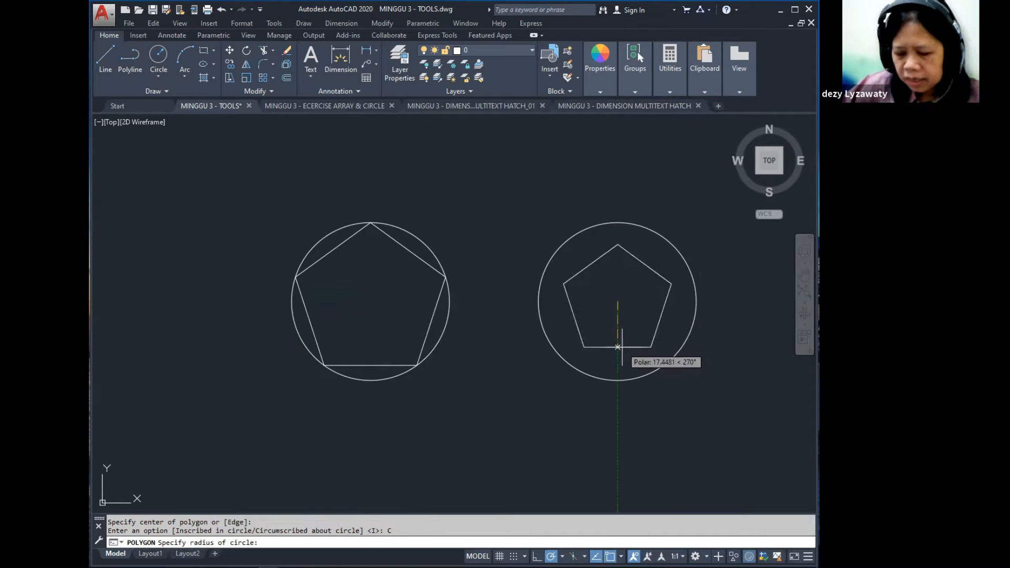
text(30)
key(Return)
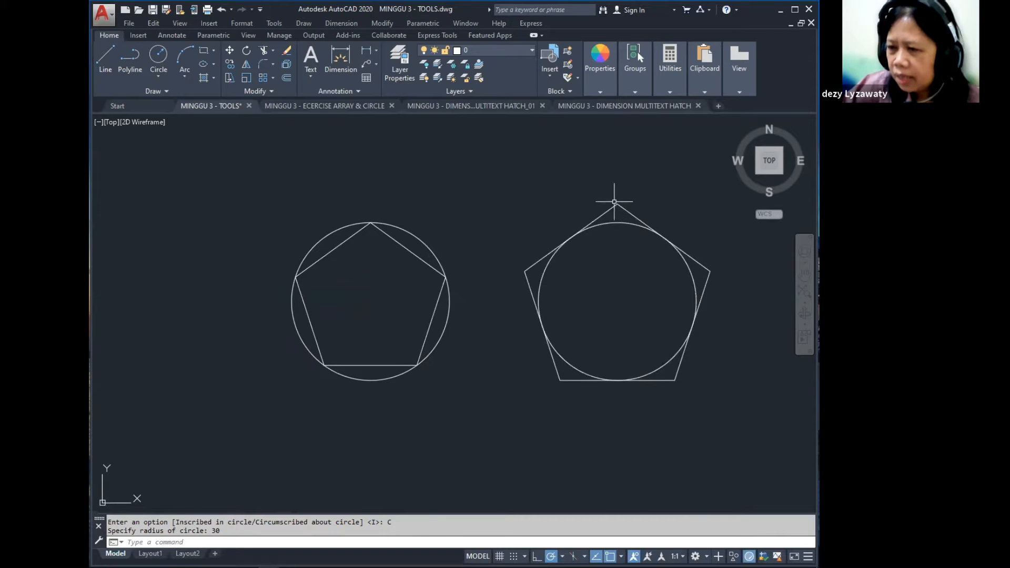
- Inspect the vertices and side lengths of the pentagon circumscribed about the right circle
middle_drag(649, 241, 621, 233)
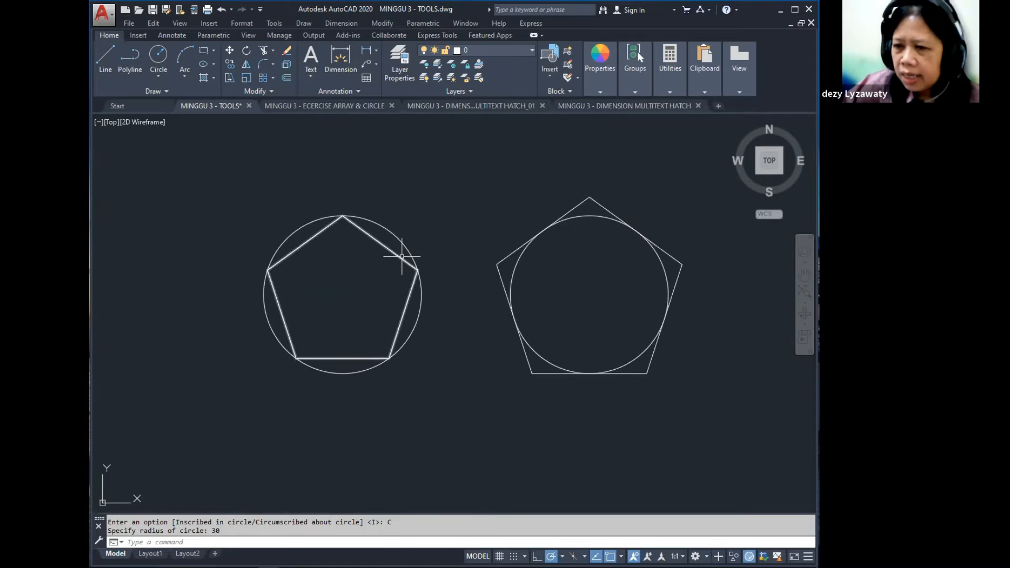
click(660, 249)
mouse_move(590, 199)
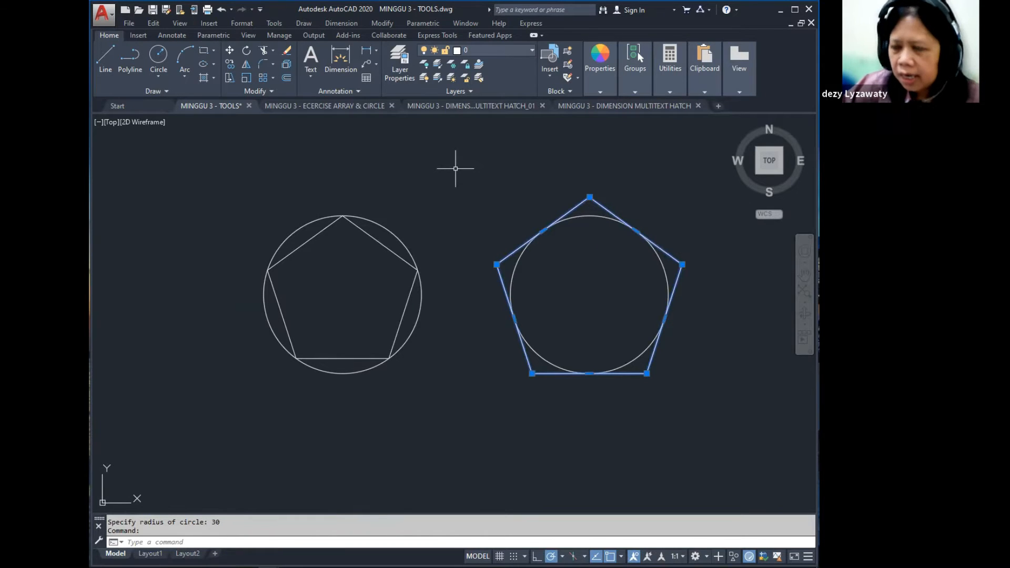
key(Escape)
key(Escape)
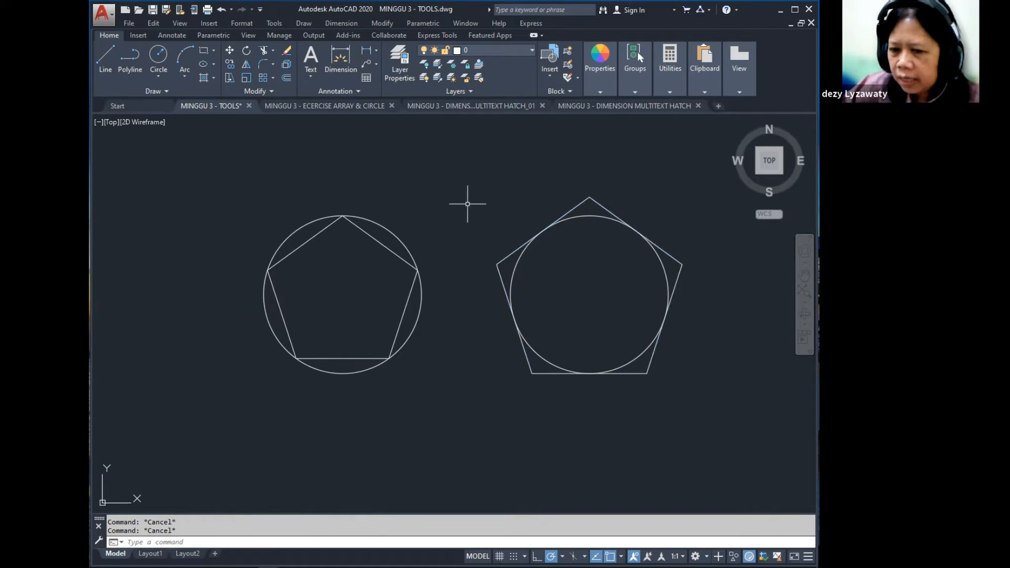
click(496, 261)
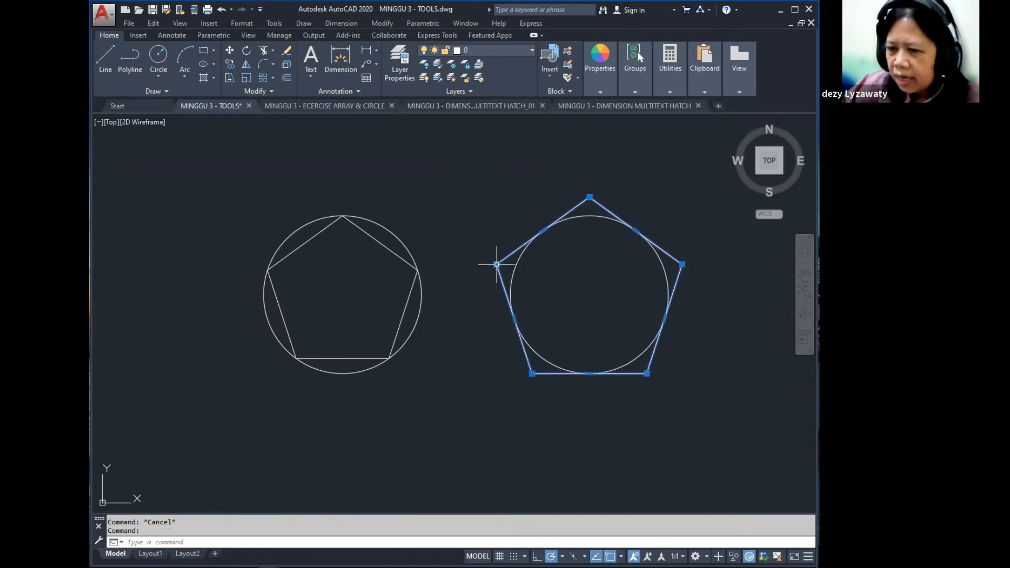
mouse_move(497, 264)
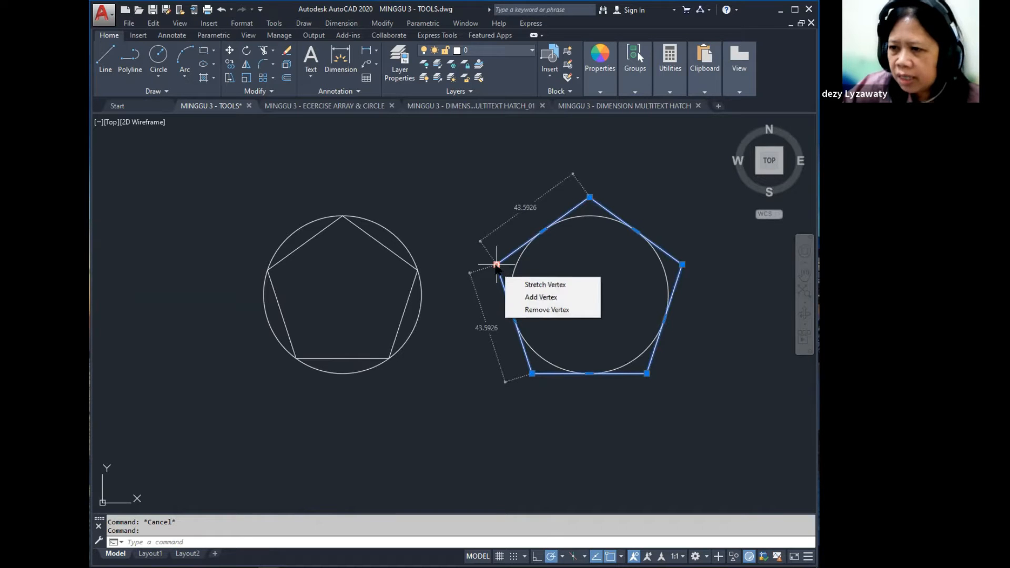
key(Escape)
mouse_move(613, 327)
middle_down()
mouse_move(464, 326)
mouse_move(624, 299)
mouse_move(609, 408)
mouse_move(624, 464)
middle_up()
mouse_move(545, 327)
middle_down()
mouse_move(577, 282)
mouse_move(578, 125)
middle_up()
mouse_move(564, 289)
middle_down()
mouse_move(563, 227)
mouse_move(542, 291)
middle_up()
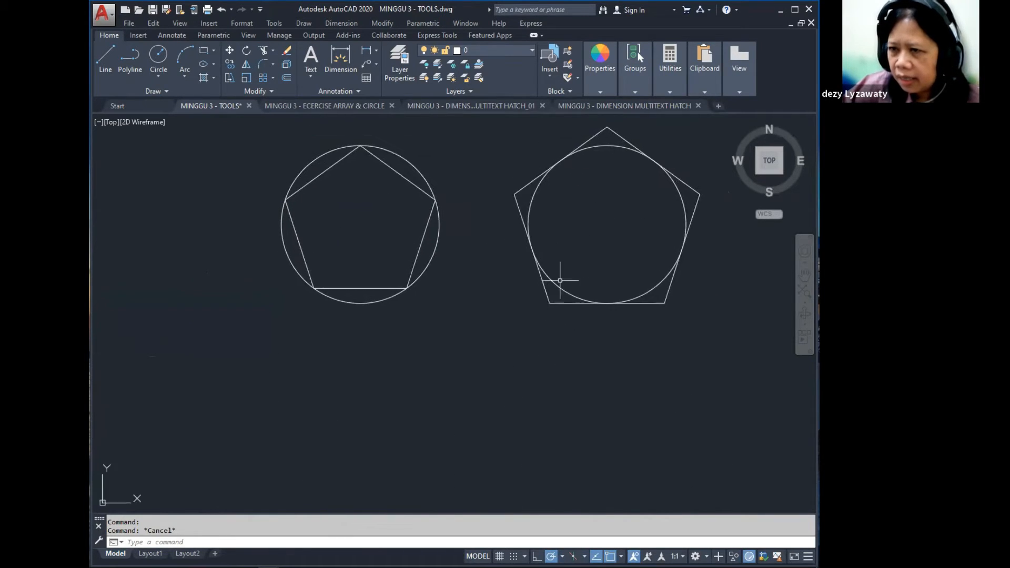
click(304, 22)
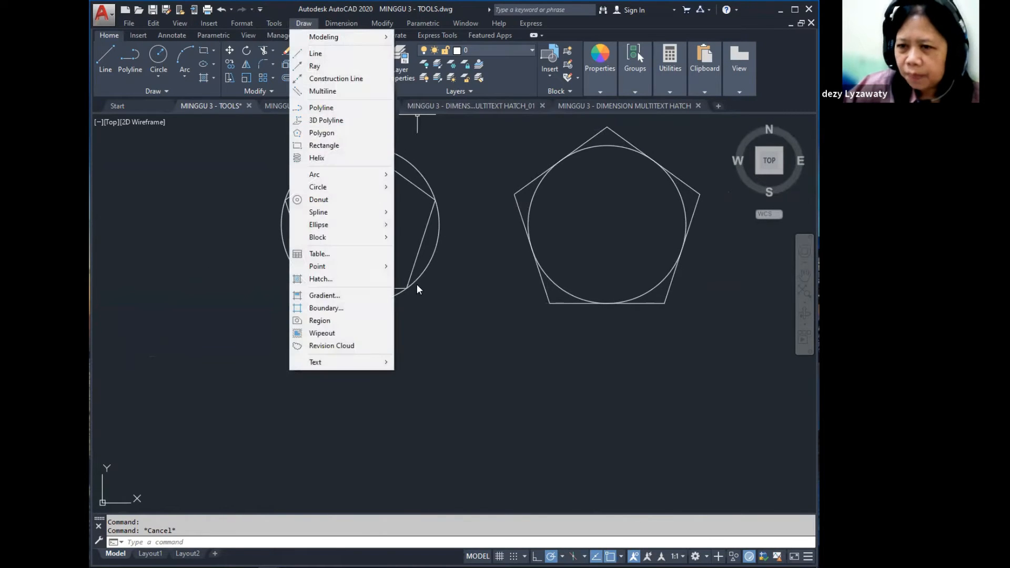
click(352, 131)
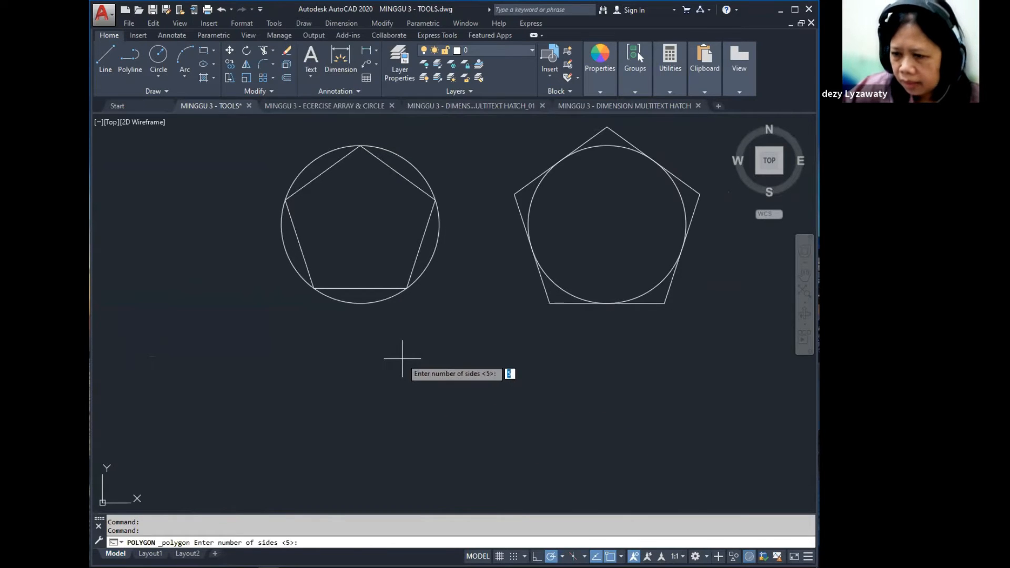
key(Return)
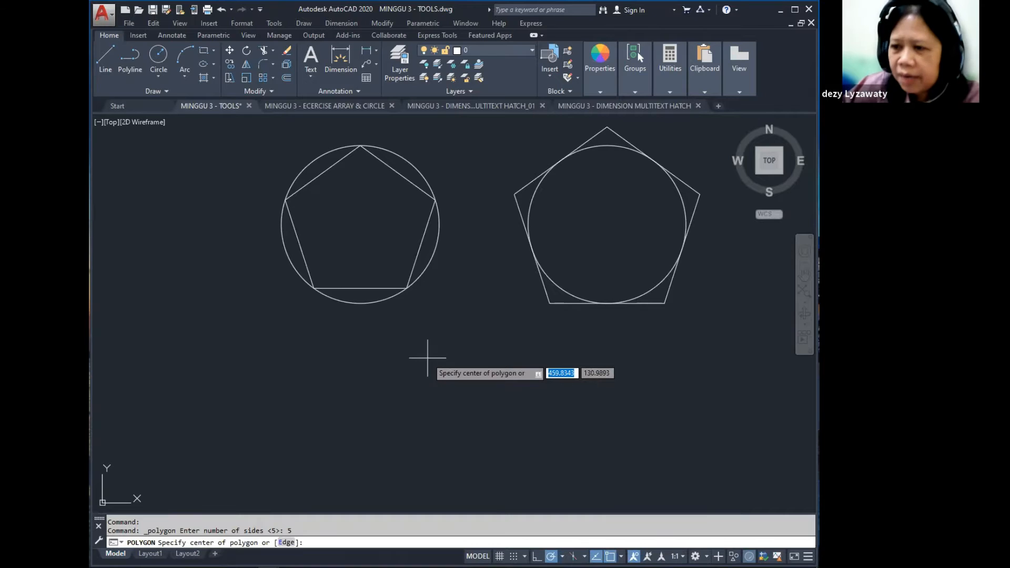
key(Down)
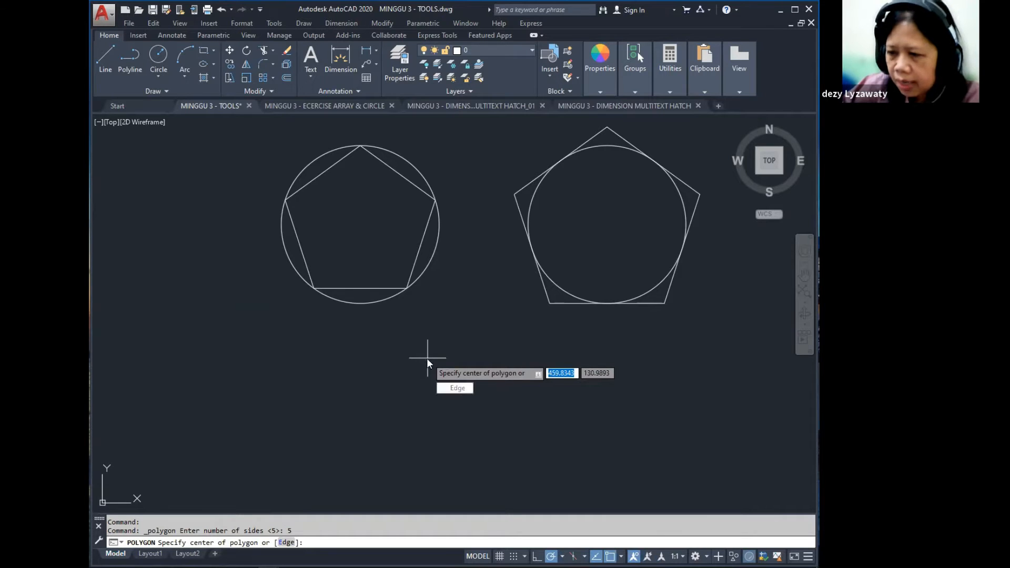
click(453, 387)
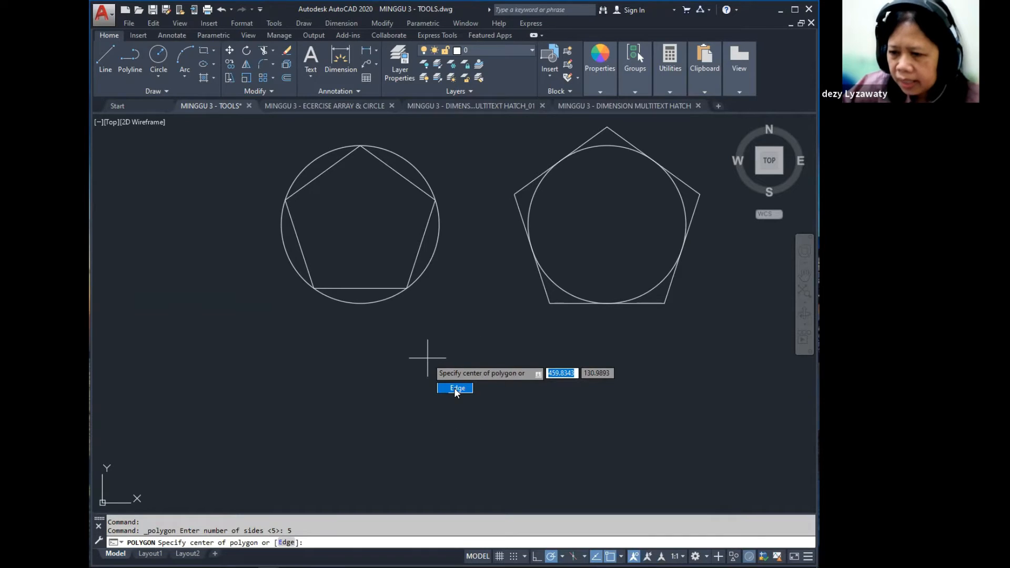
key(Escape)
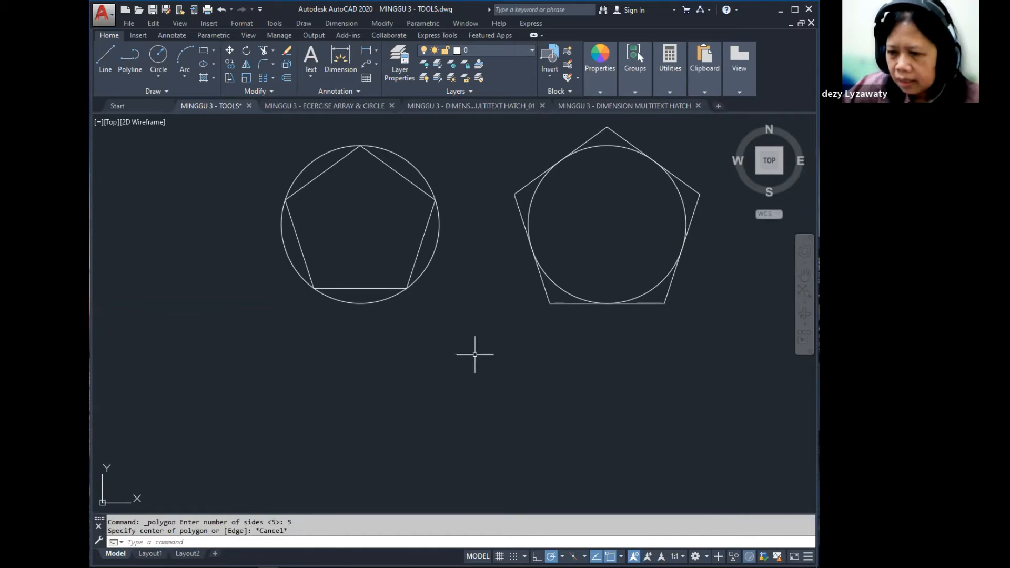
- Draw a 5-sided polygon by Edge below and between the two circles, with a horizontal base edge of length 50
click(304, 24)
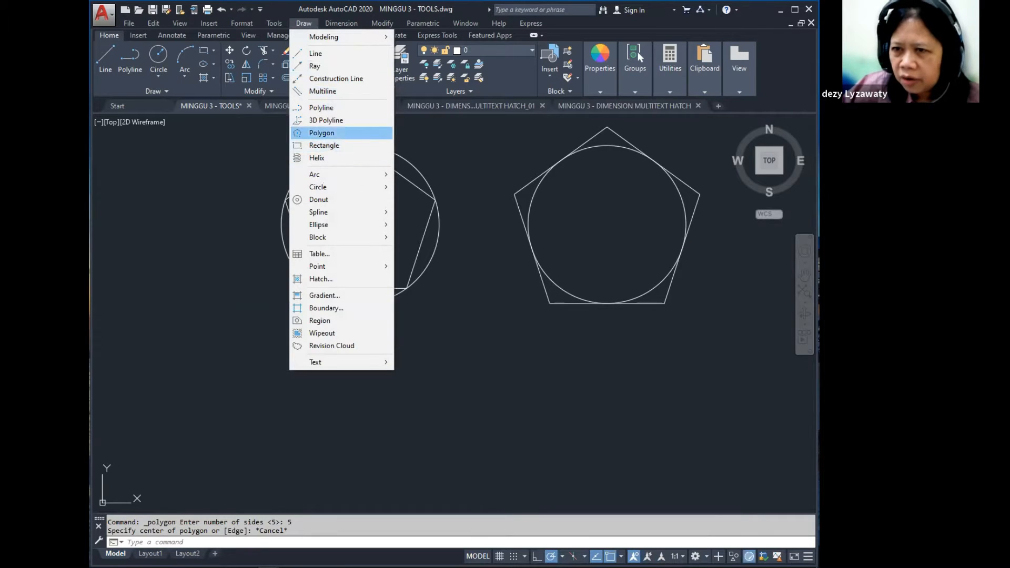
click(342, 132)
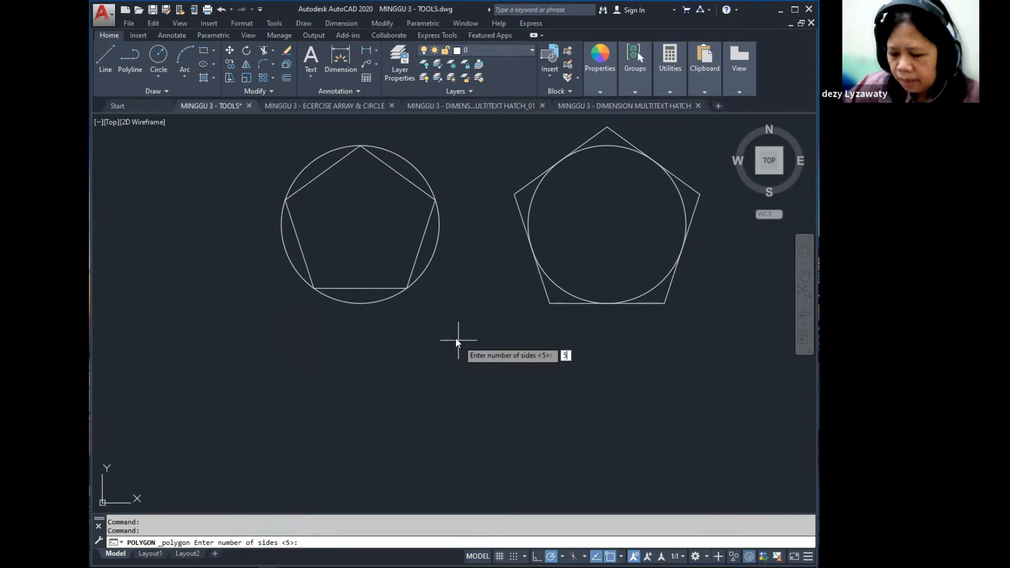
key(Return)
text(e)
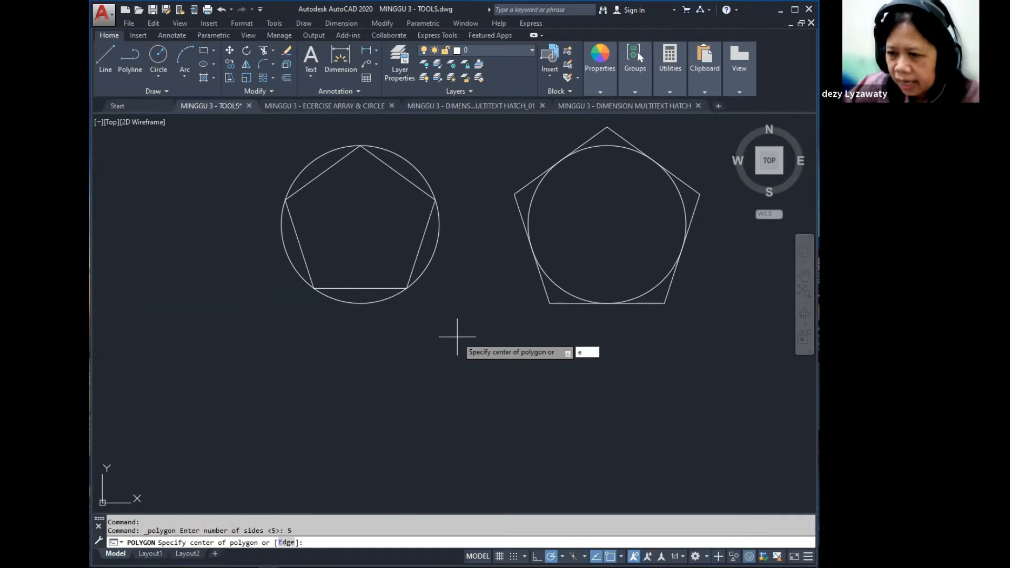
key(Return)
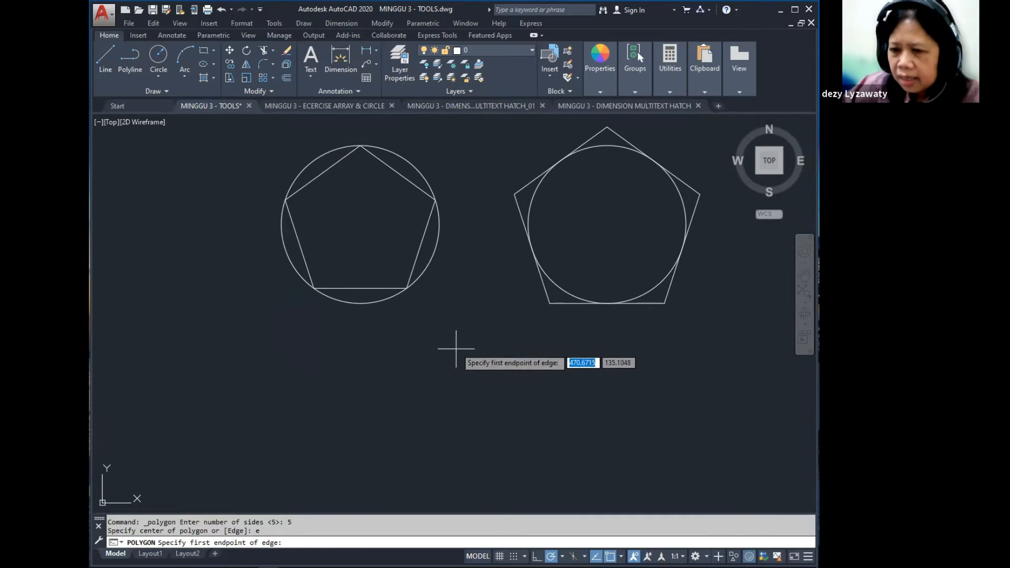
click(429, 420)
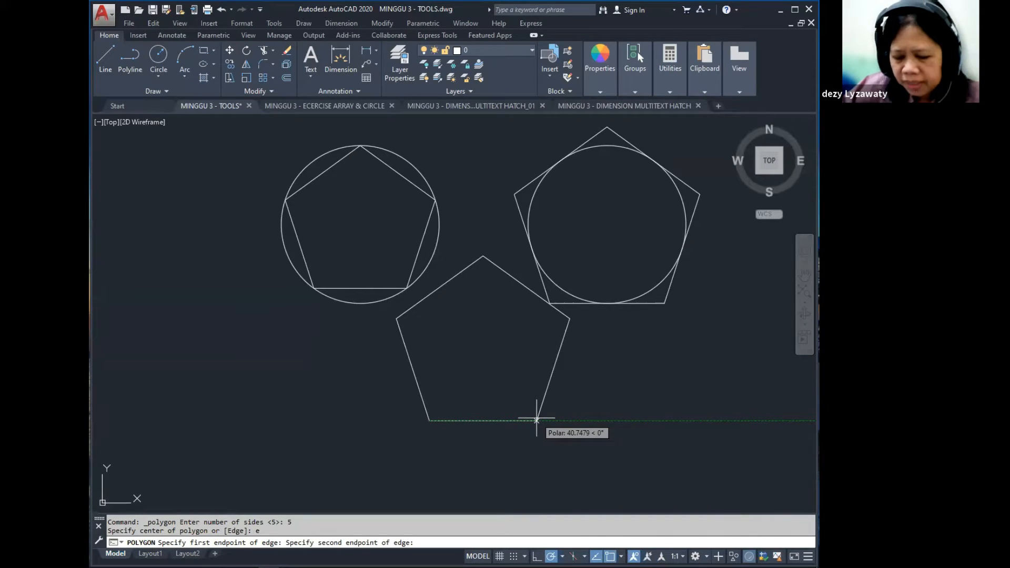
text(50)
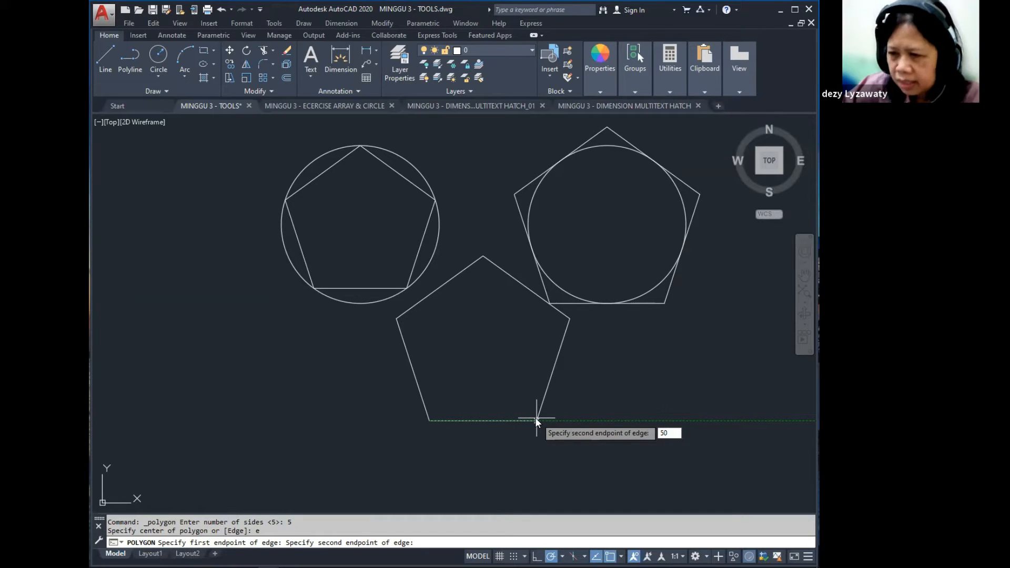
key(Return)
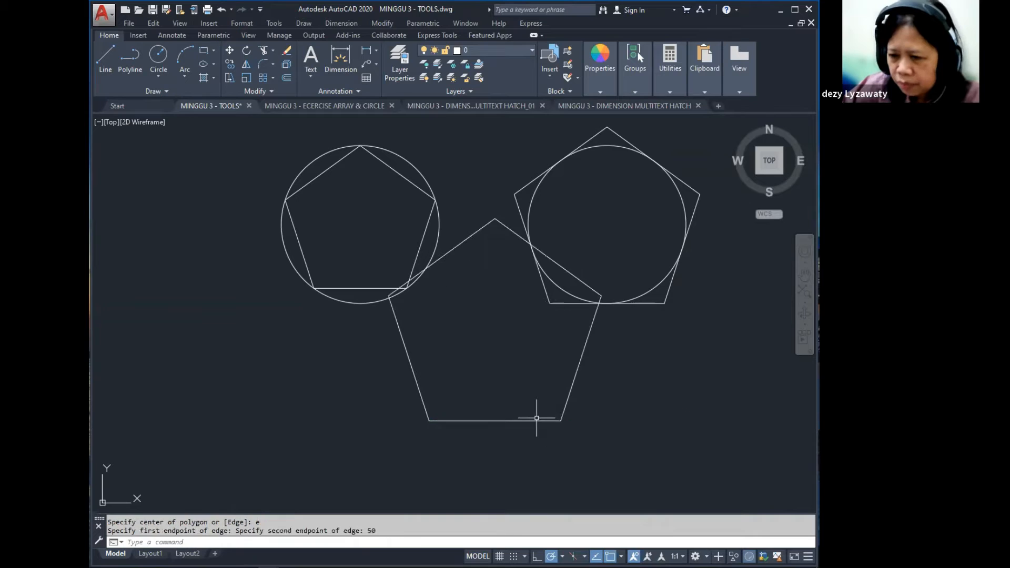
- Move the edge-drawn pentagon to the empty space above the two circle-and-pentagon pairs
scroll(577, 368, down, 2)
text(m)
key(Return)
click(627, 387)
click(567, 384)
middle_drag(601, 384, 593, 460)
key(Return)
click(634, 442)
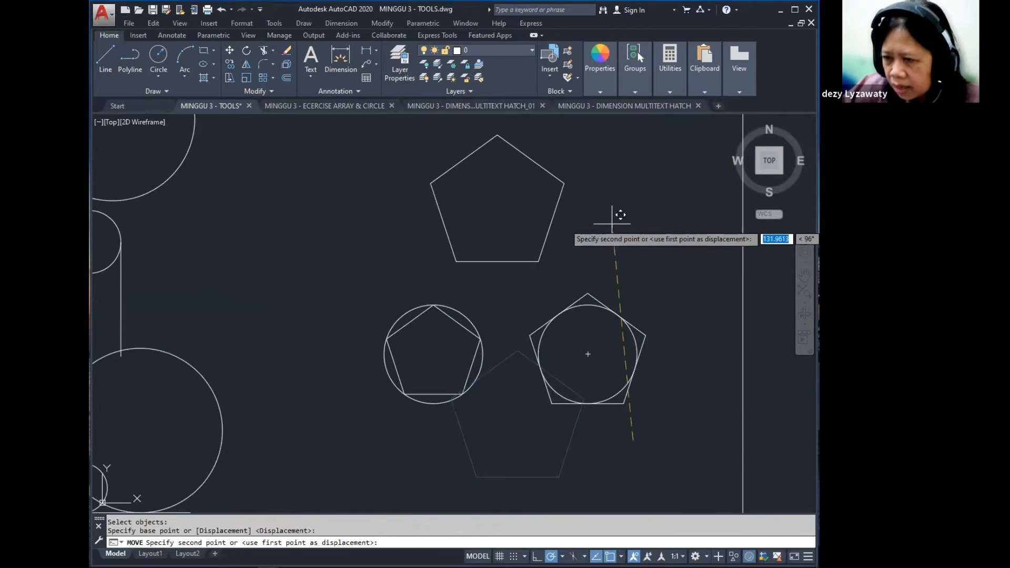
click(624, 225)
middle_drag(624, 225, 621, 264)
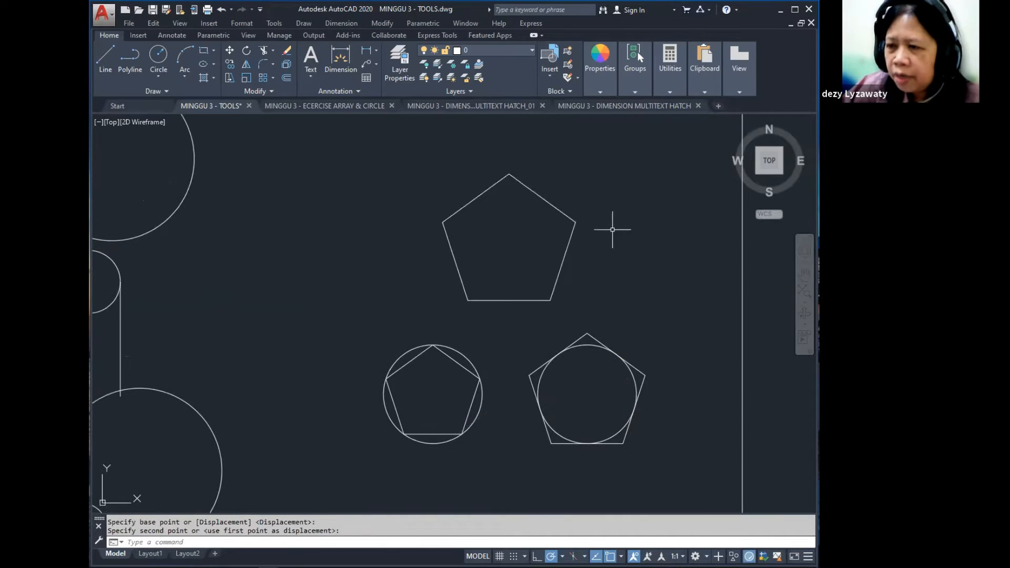
- Check the side lengths of the moved pentagon at its right vertex grip
click(570, 217)
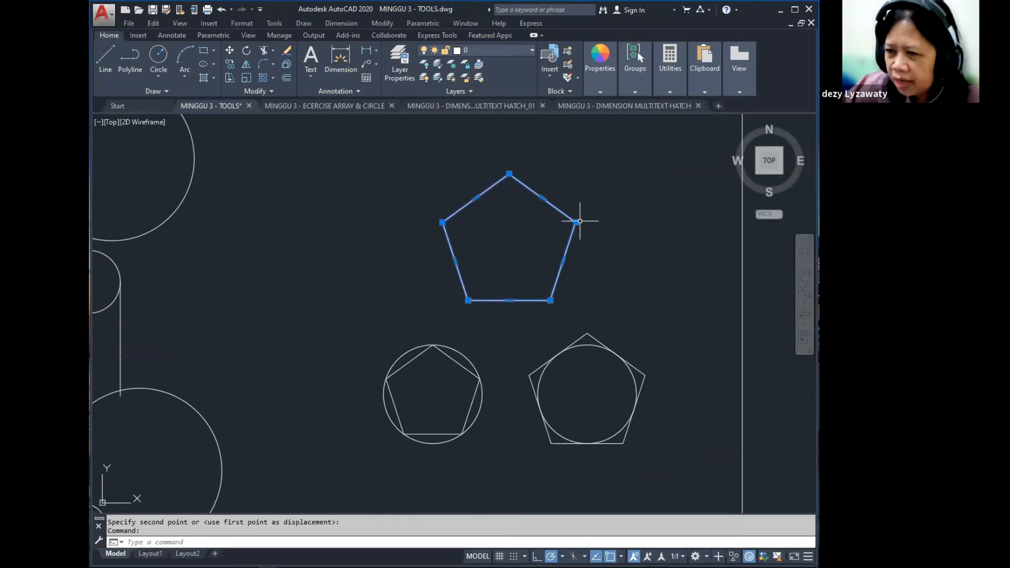
mouse_move(576, 222)
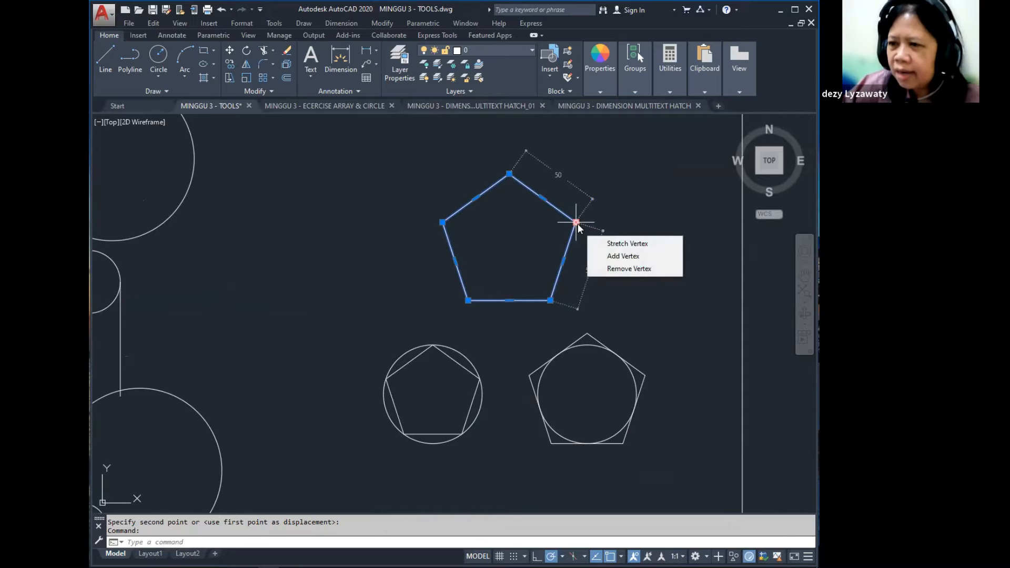
key(Escape)
mouse_move(602, 282)
middle_down()
mouse_move(600, 253)
mouse_move(622, 214)
middle_up()
scroll(521, 237, down, 4)
middle_drag(553, 233, 527, 266)
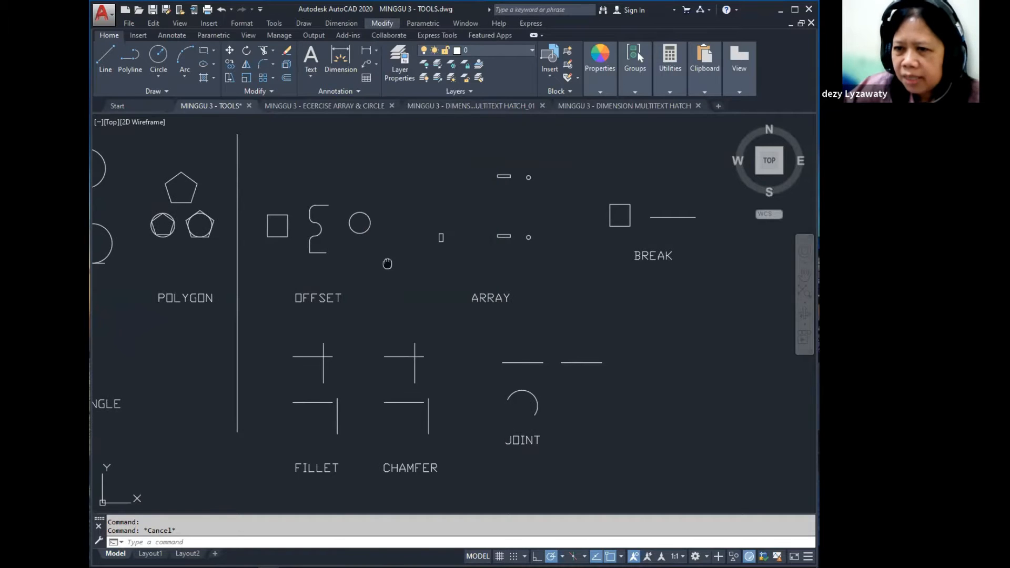
mouse_move(387, 263)
middle_down()
mouse_move(562, 278)
mouse_move(552, 205)
middle_up()
scroll(500, 219, up, 3)
scroll(560, 257, up, 2)
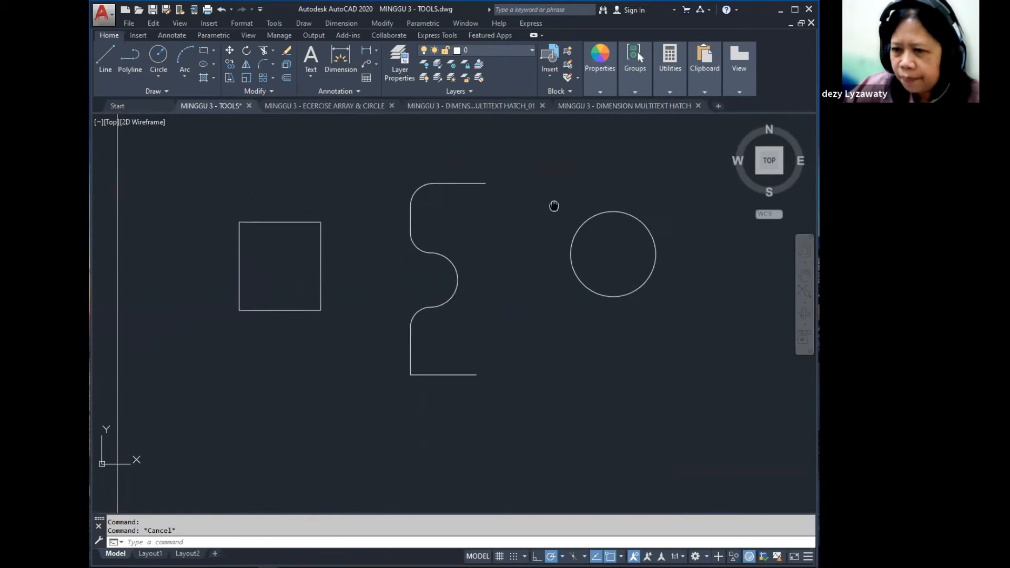
click(382, 23)
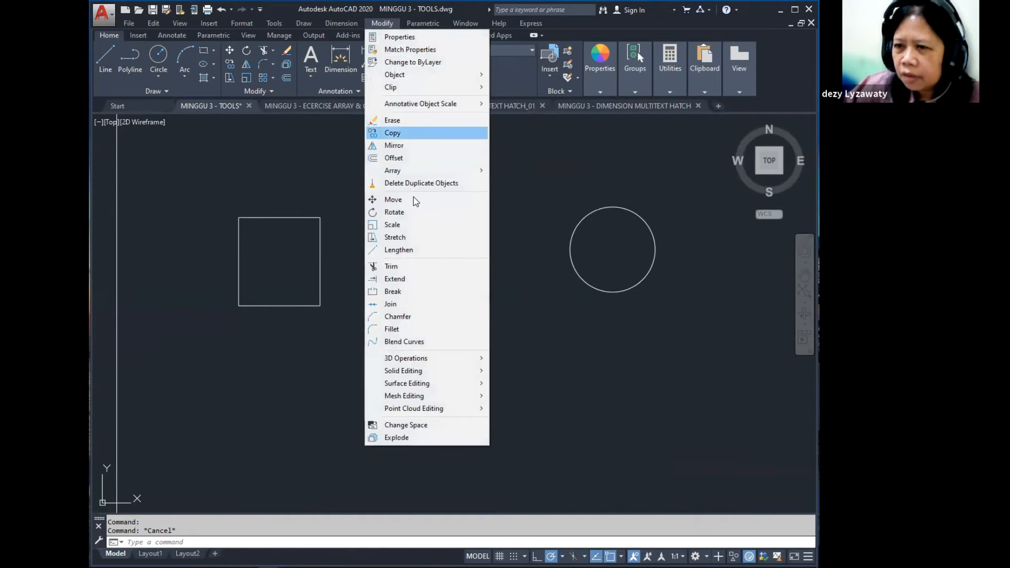
click(413, 160)
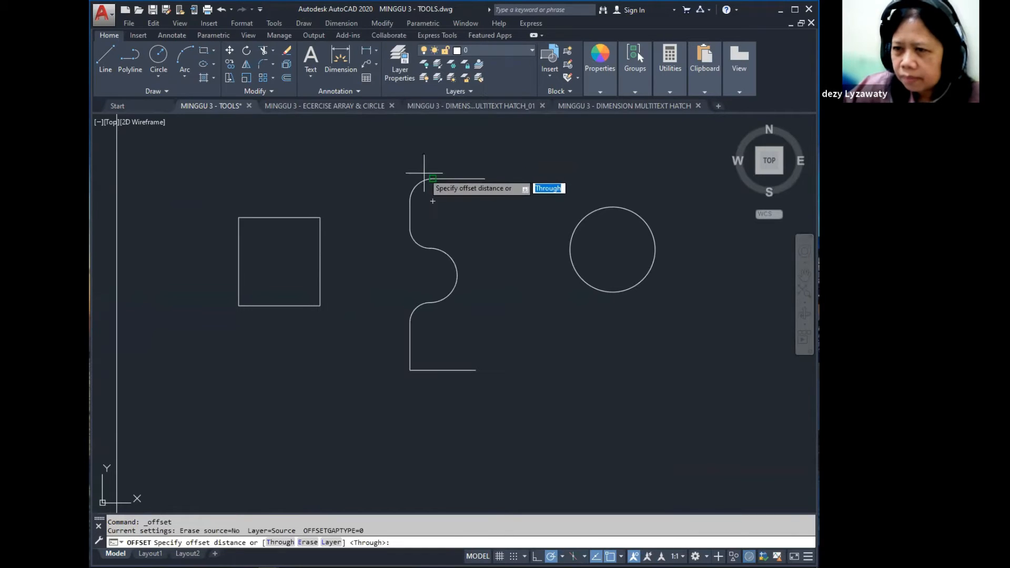
key(Escape)
key(Escape)
- Offset the rectangle in the OFFSET section by 10, once inward and once outward
text(o)
key(Return)
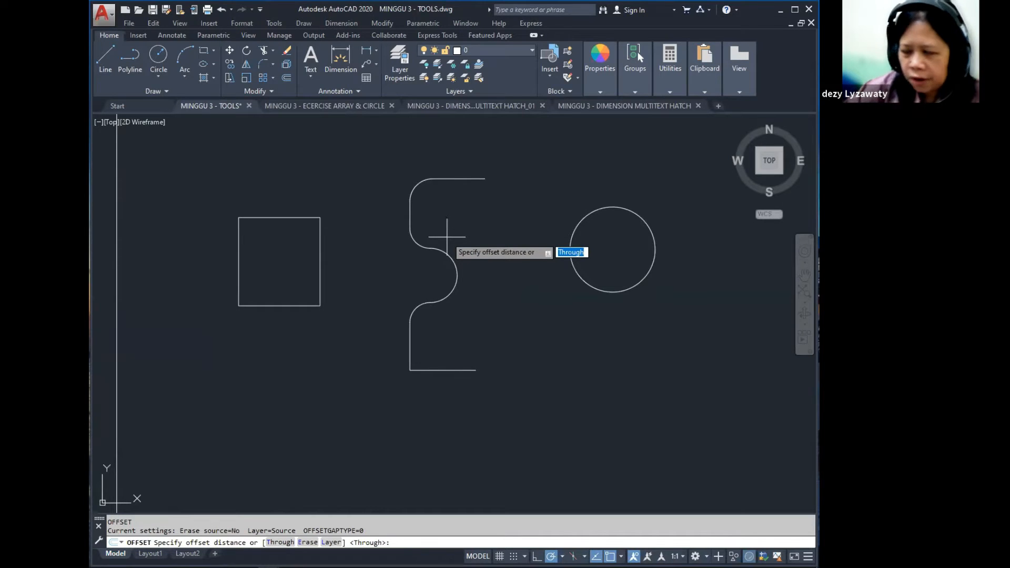
text(1)
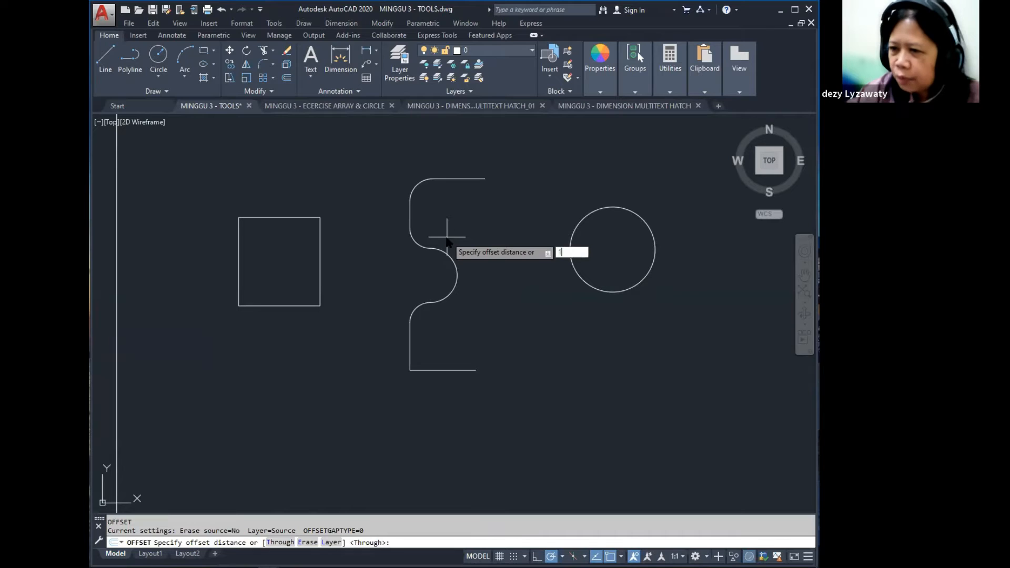
text(0)
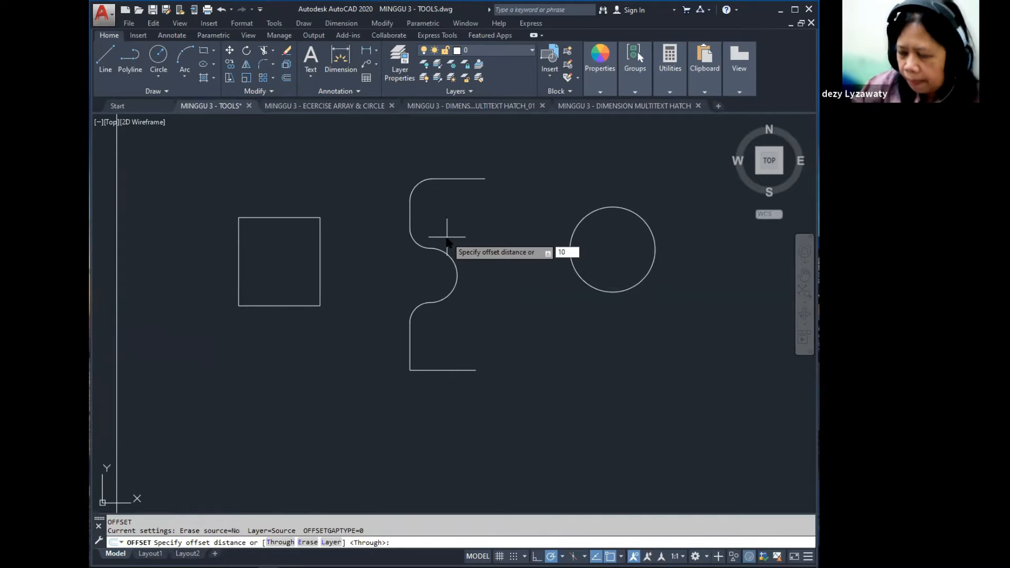
key(Return)
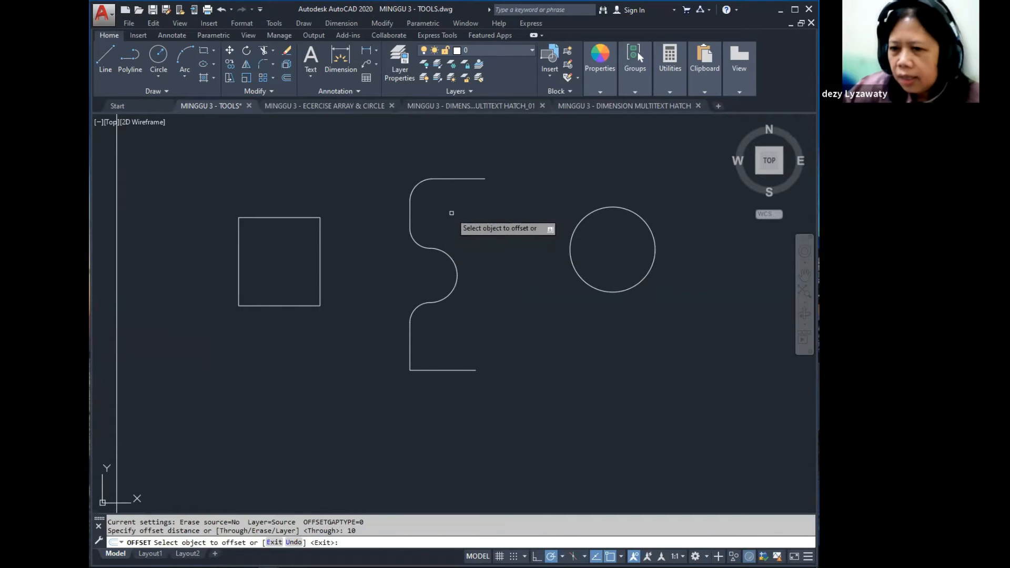
click(319, 254)
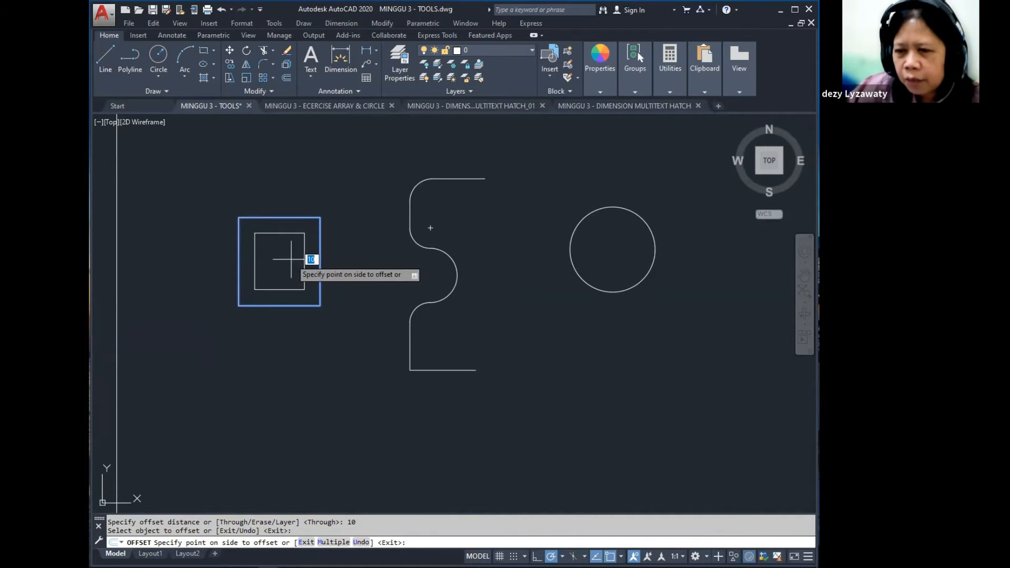
click(291, 258)
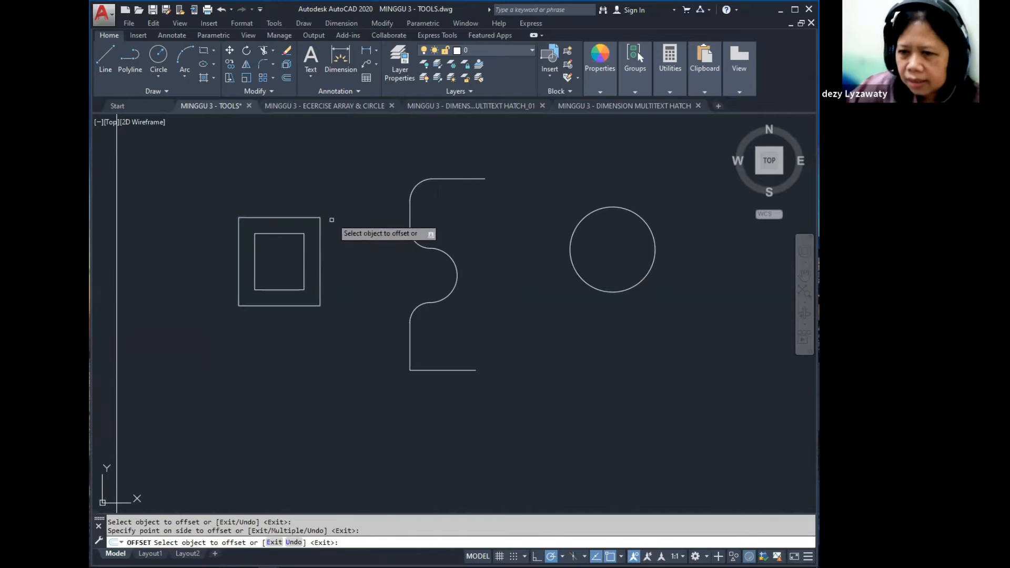
click(321, 246)
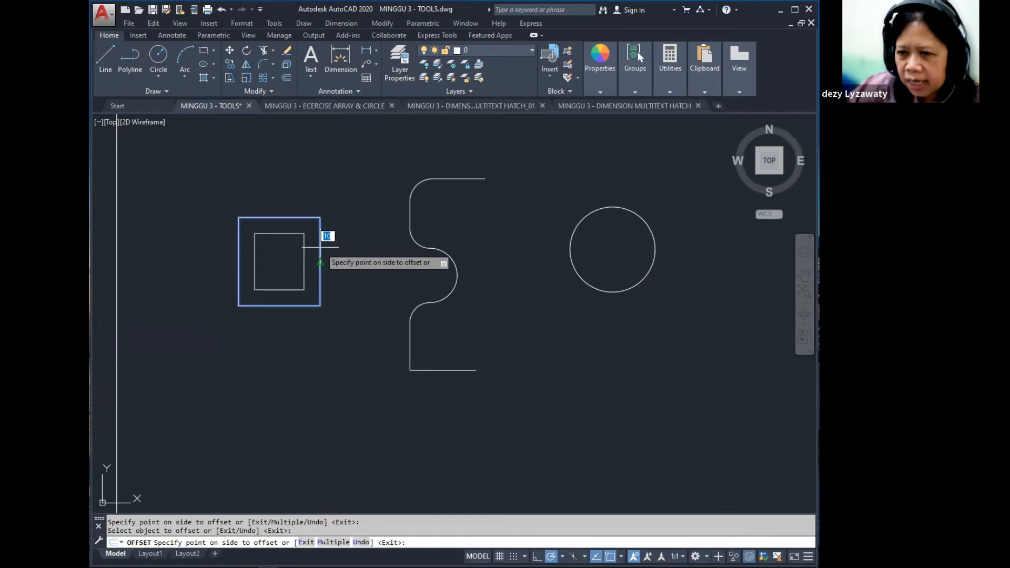
click(361, 234)
- Offset the innermost rectangle inward and the outermost rectangle outward by the same distance of 10, and end the Offset command
click(305, 260)
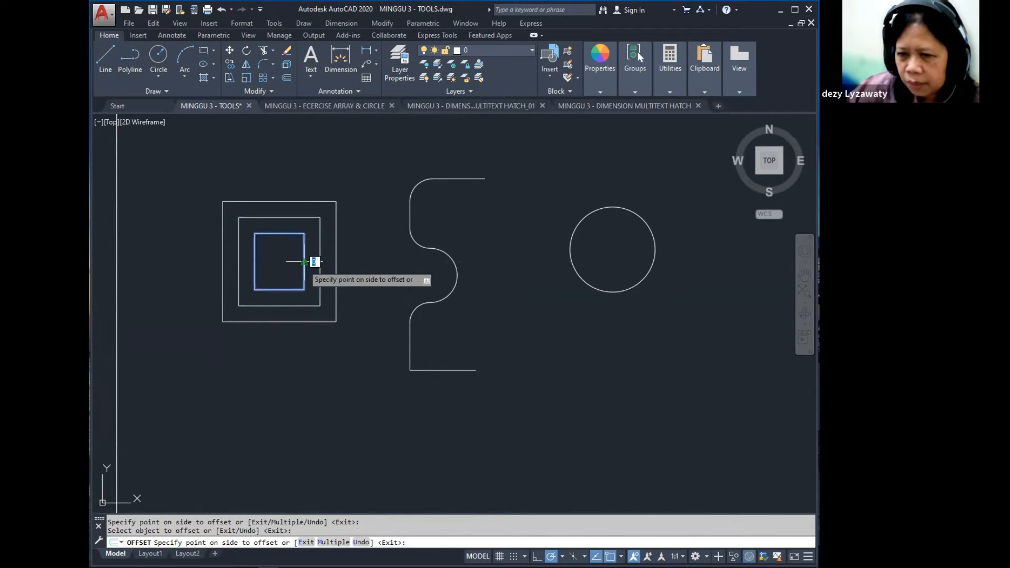
click(285, 261)
click(337, 260)
click(384, 244)
key(Escape)
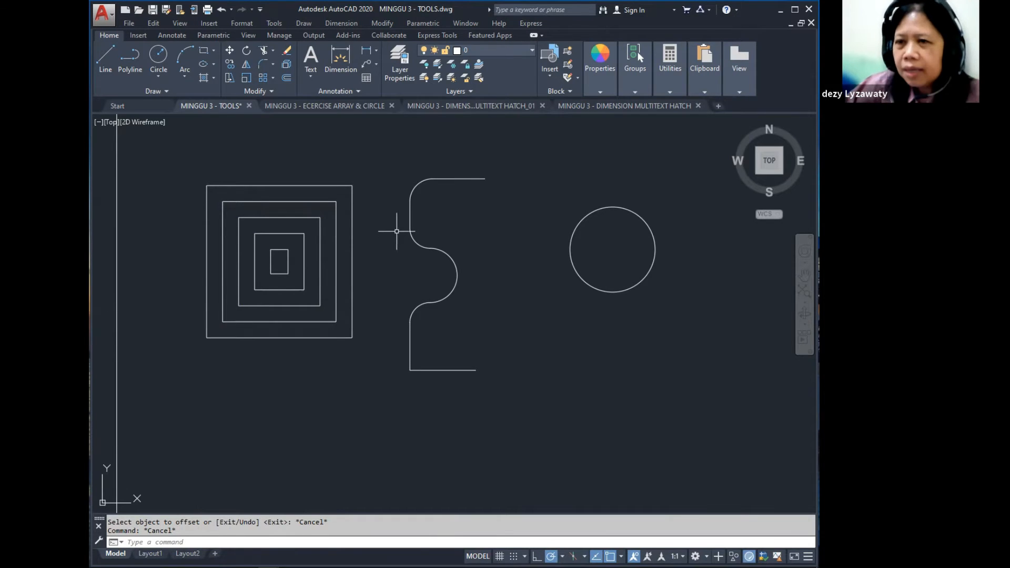
- Offset the open curved polyline beside the nested rectangles by 10 toward its inner side
click(382, 24)
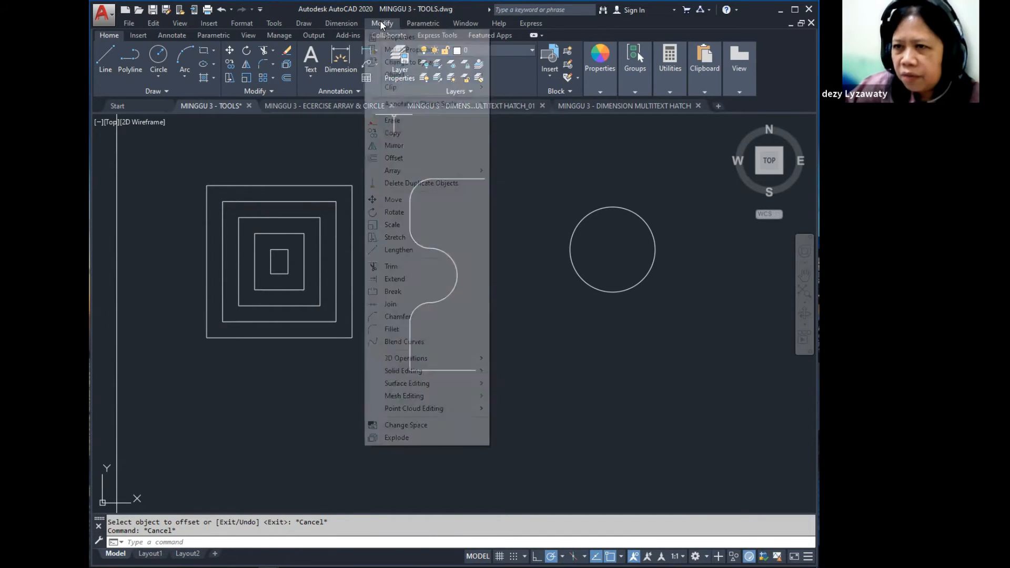
click(406, 158)
text(1)
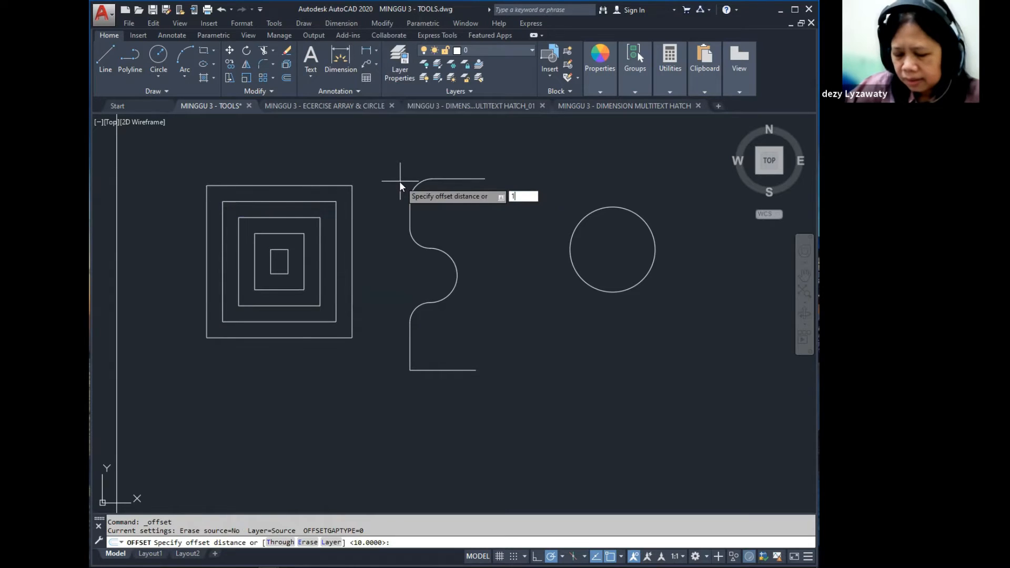
text(0)
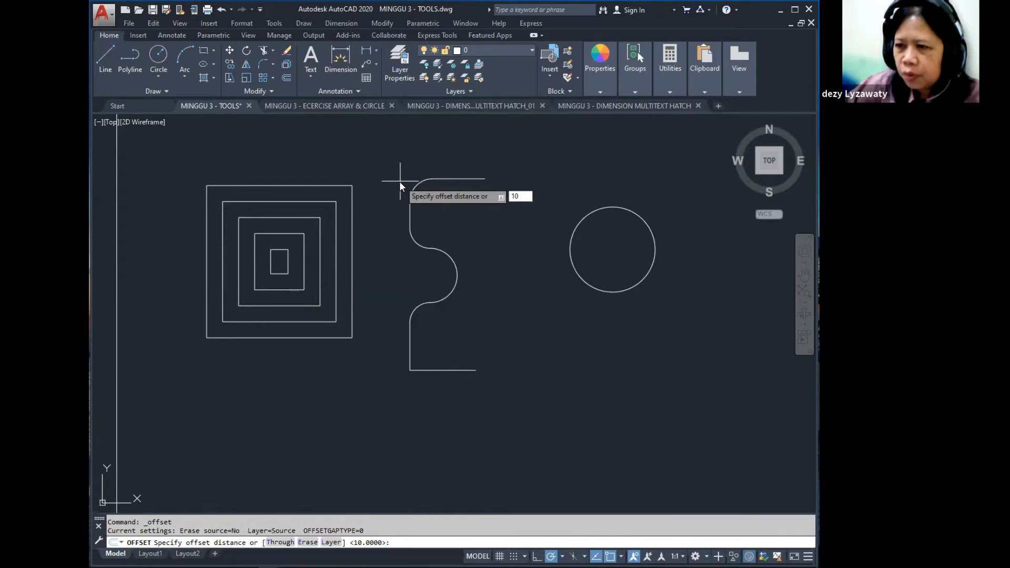
key(Return)
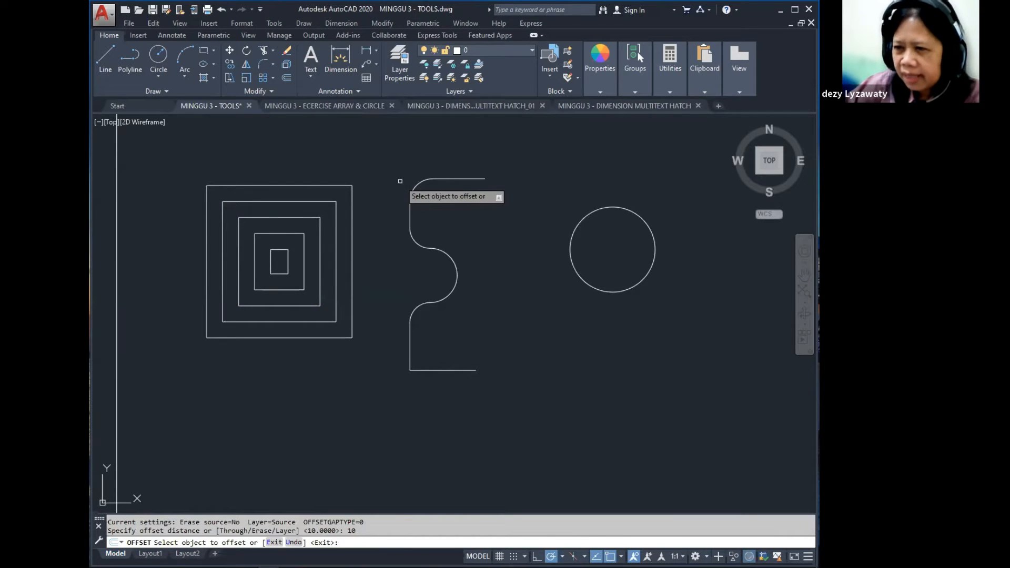
click(410, 212)
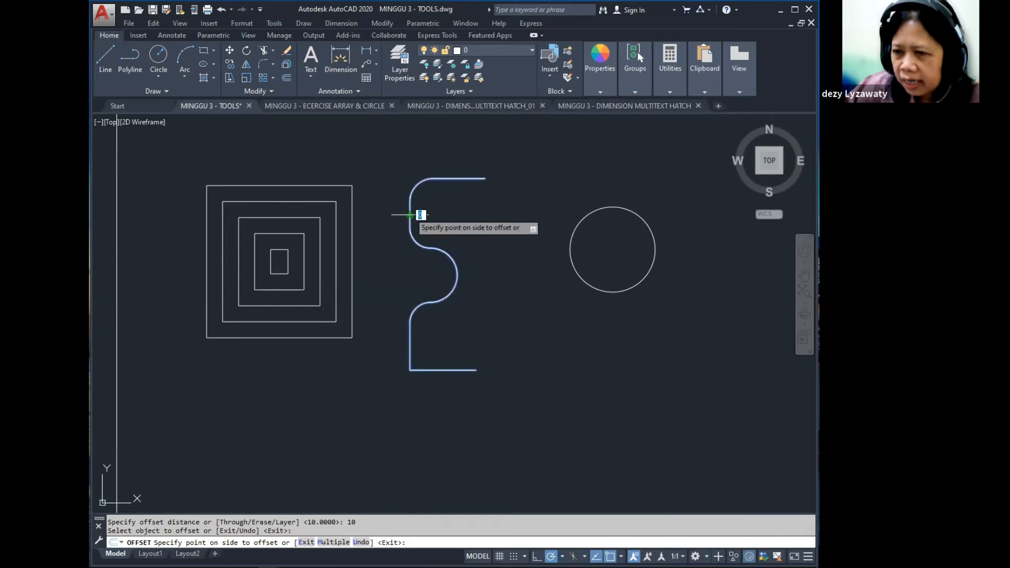
click(418, 205)
- Offset the inner copy of the curve inward and the original curve outward, both by 10, and end the Offset command
click(452, 241)
click(487, 258)
click(410, 253)
click(401, 254)
middle_drag(500, 265, 453, 278)
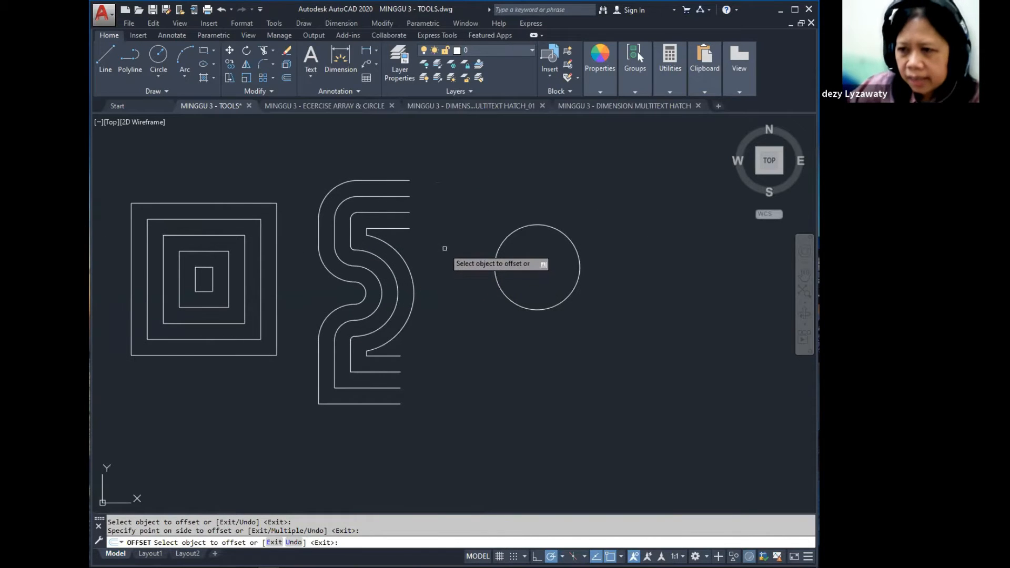
key(Escape)
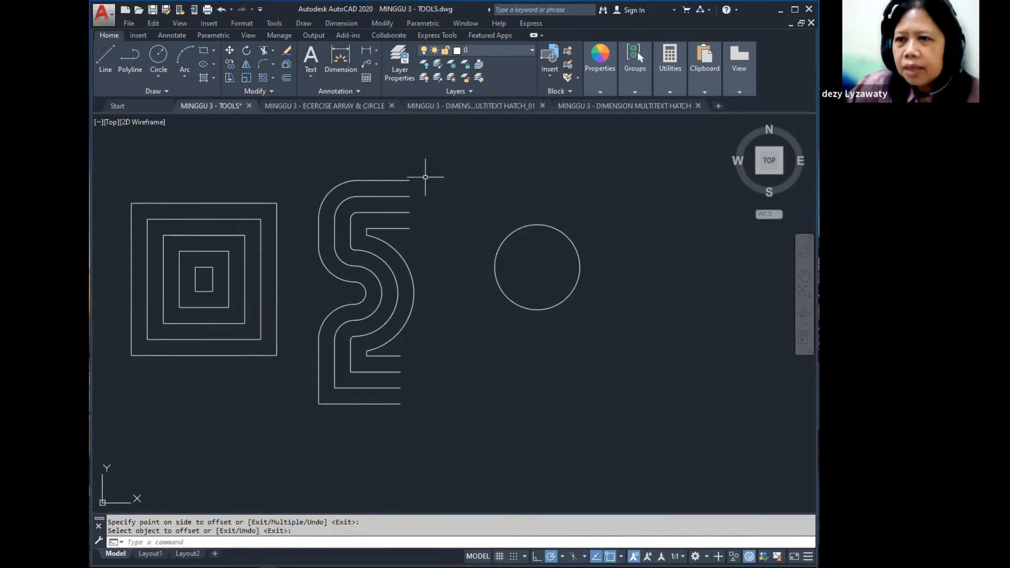
click(383, 23)
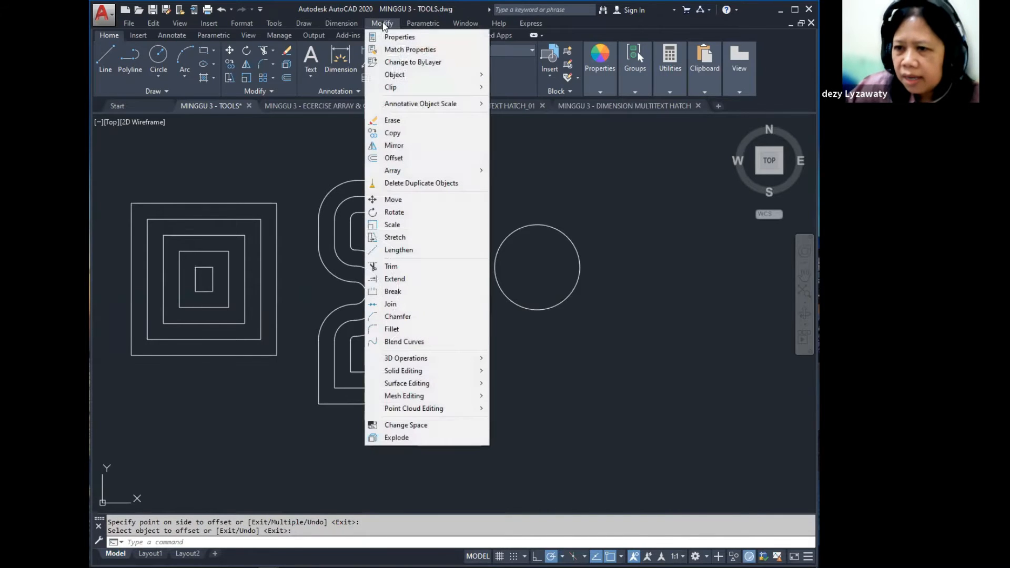
click(399, 159)
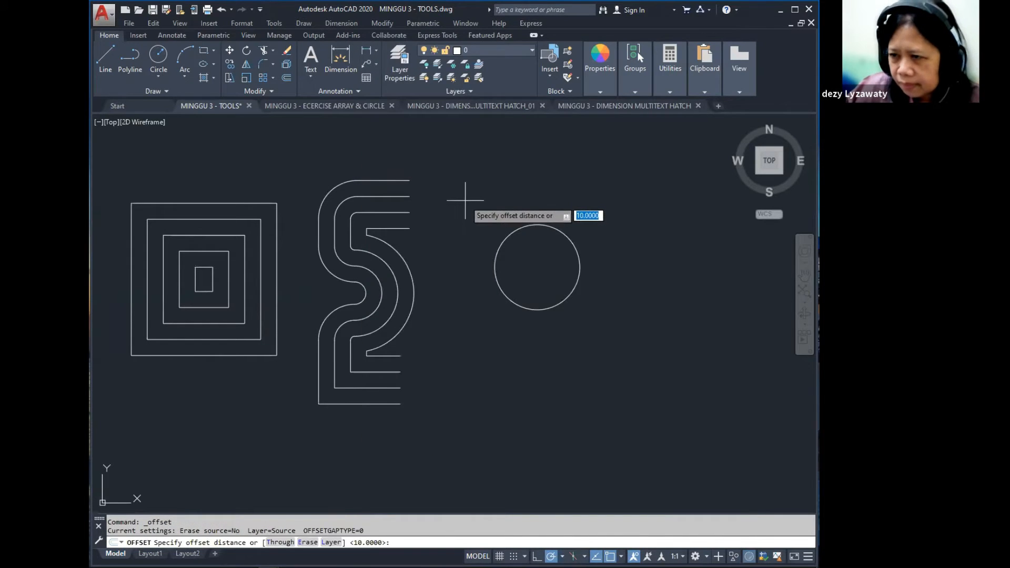
text(10)
key(Return)
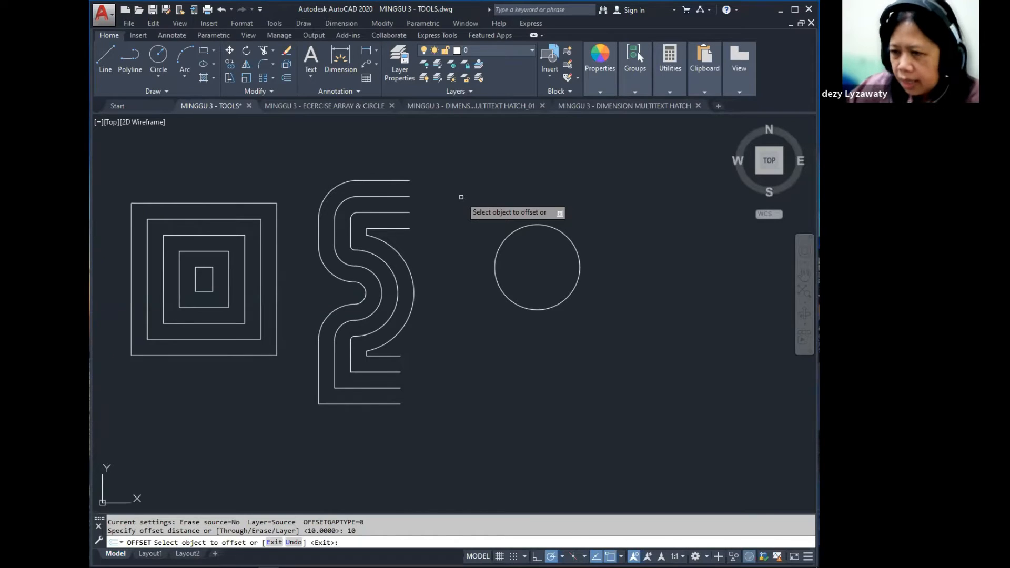
key(Down)
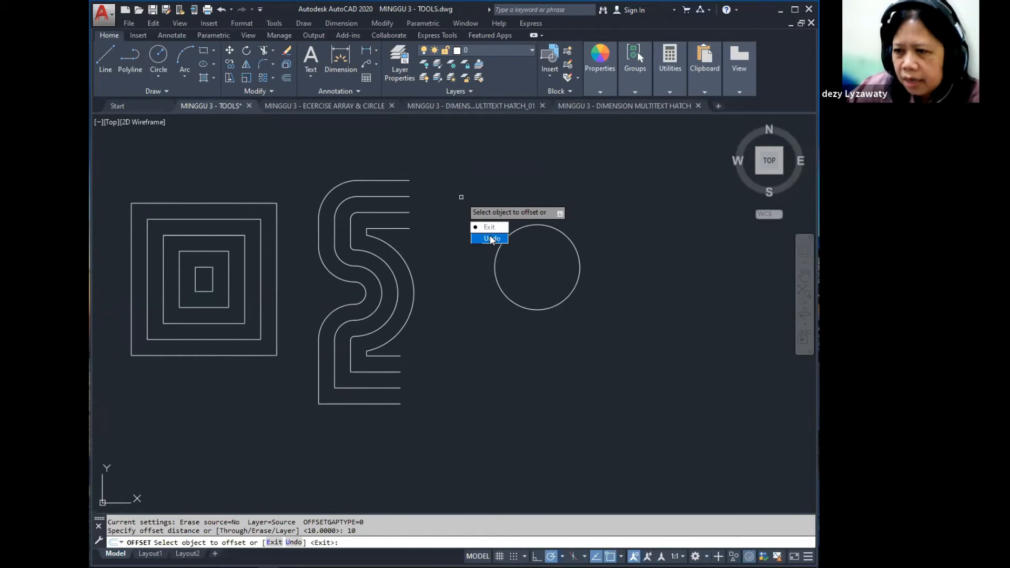
key(Escape)
- Repeat Offset with source erasing set to Yes and a distance of 10, and offset the circle inward once
right_click(462, 179)
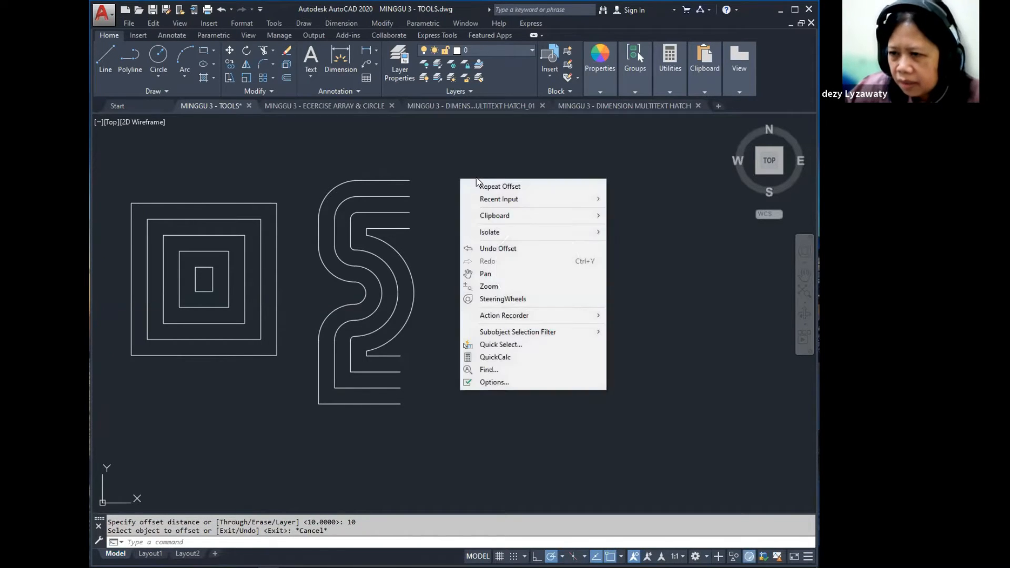
click(484, 185)
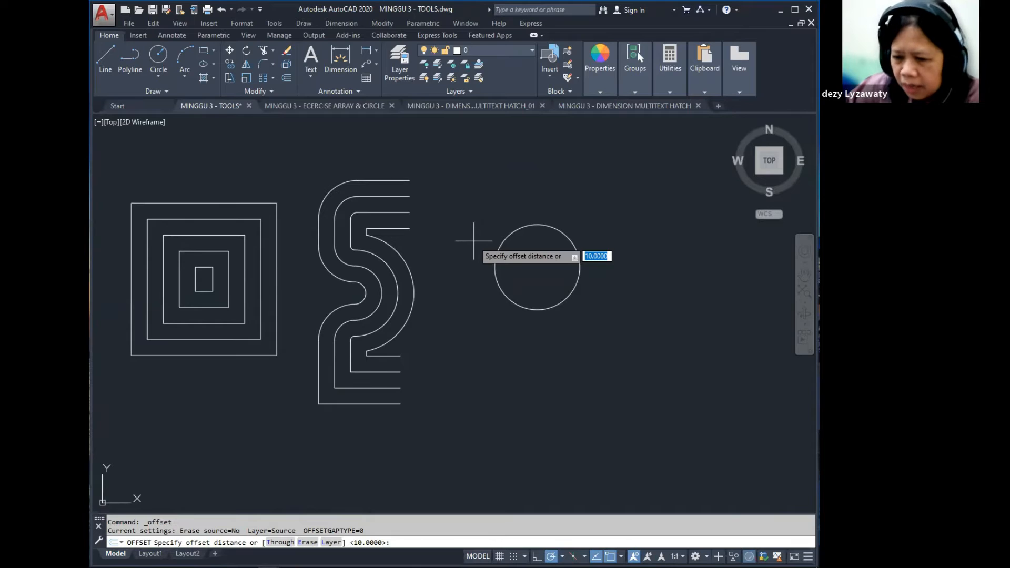
key(Down)
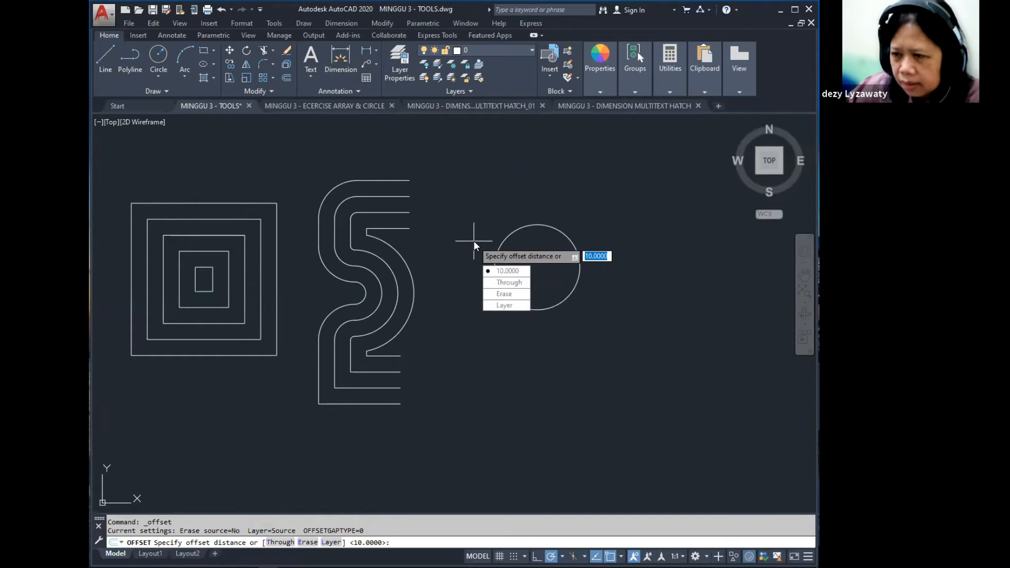
click(521, 295)
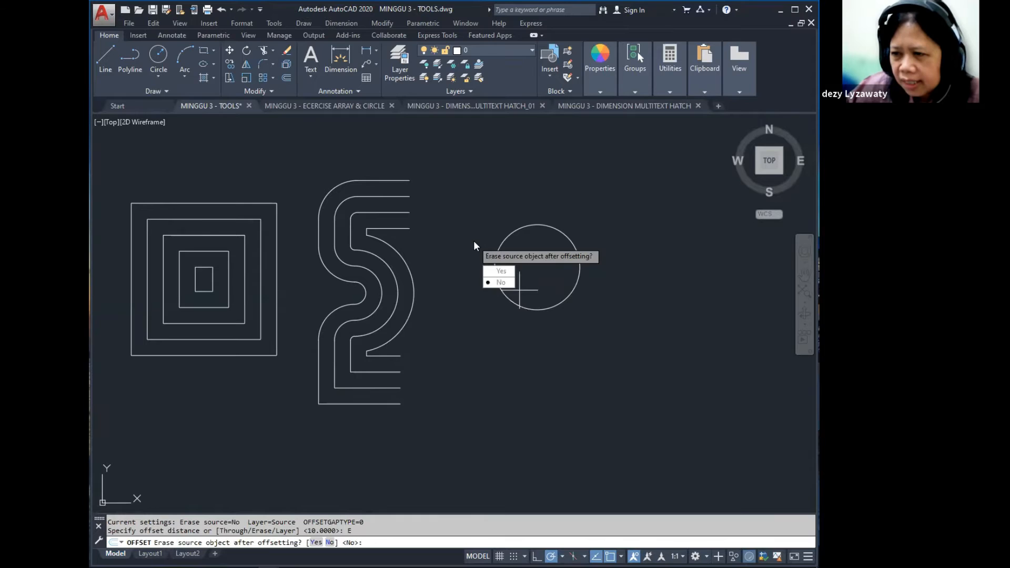
key(Down)
click(499, 274)
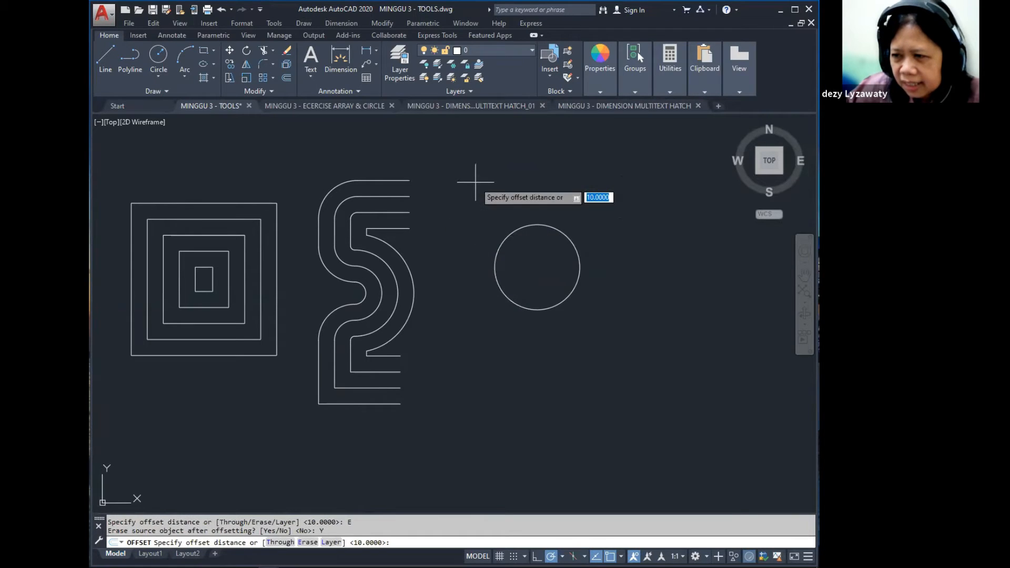
text(10)
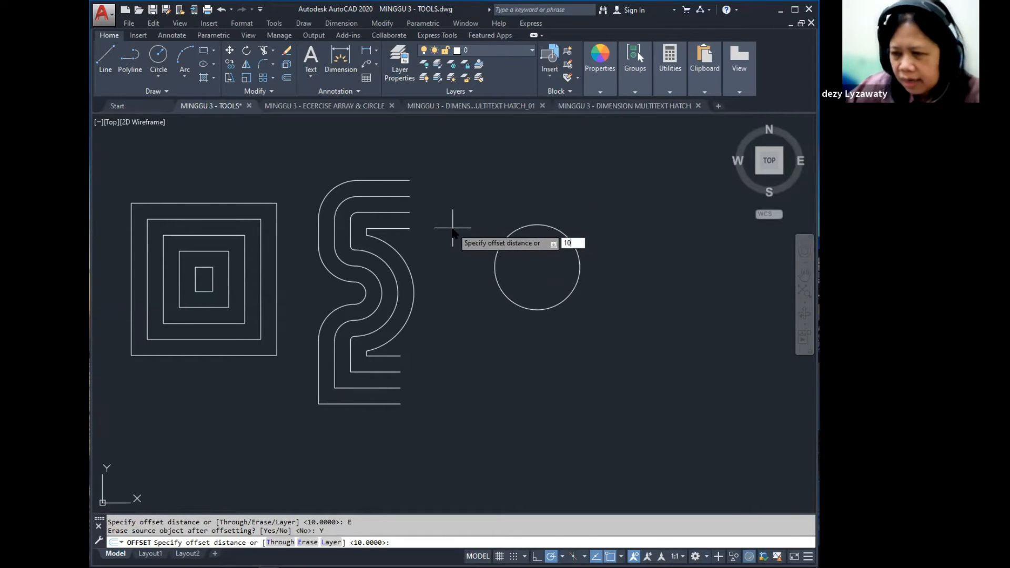
key(Return)
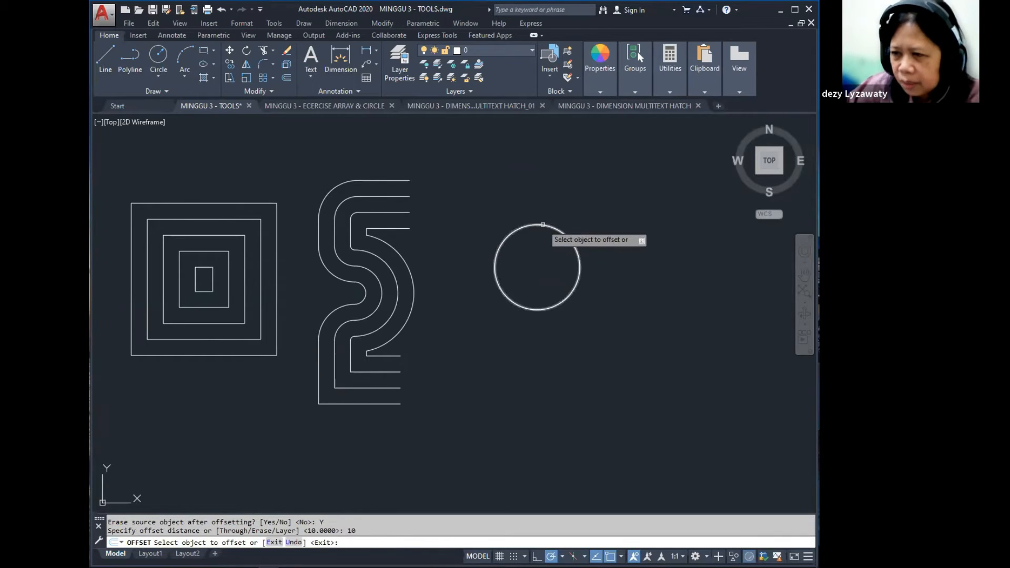
click(541, 225)
click(543, 243)
- Offset the circle outward by 10 four times in succession, each time starting from the newest circle
click(551, 244)
click(552, 229)
click(551, 227)
click(557, 199)
click(567, 211)
click(569, 210)
click(575, 203)
click(592, 178)
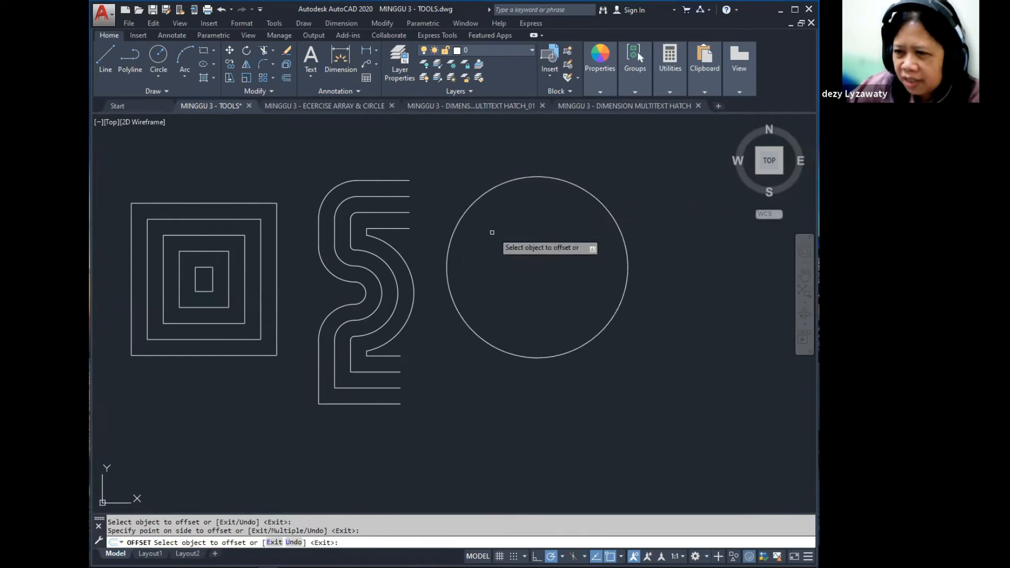
- Offset the enlarged circle back inward by 10 four times in succession
click(604, 205)
click(605, 210)
click(582, 247)
click(605, 240)
click(600, 258)
click(593, 252)
click(578, 251)
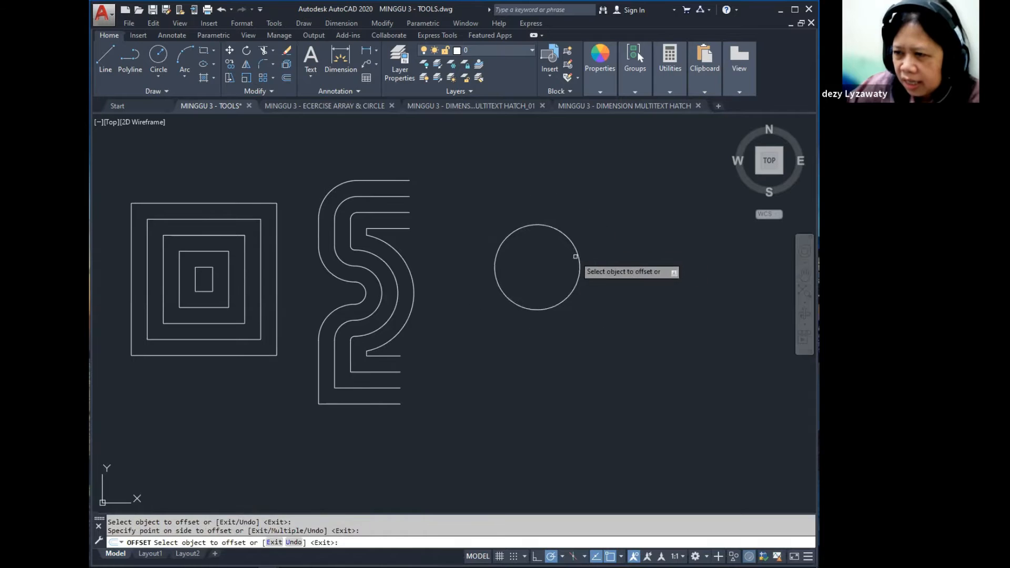
click(577, 251)
click(543, 263)
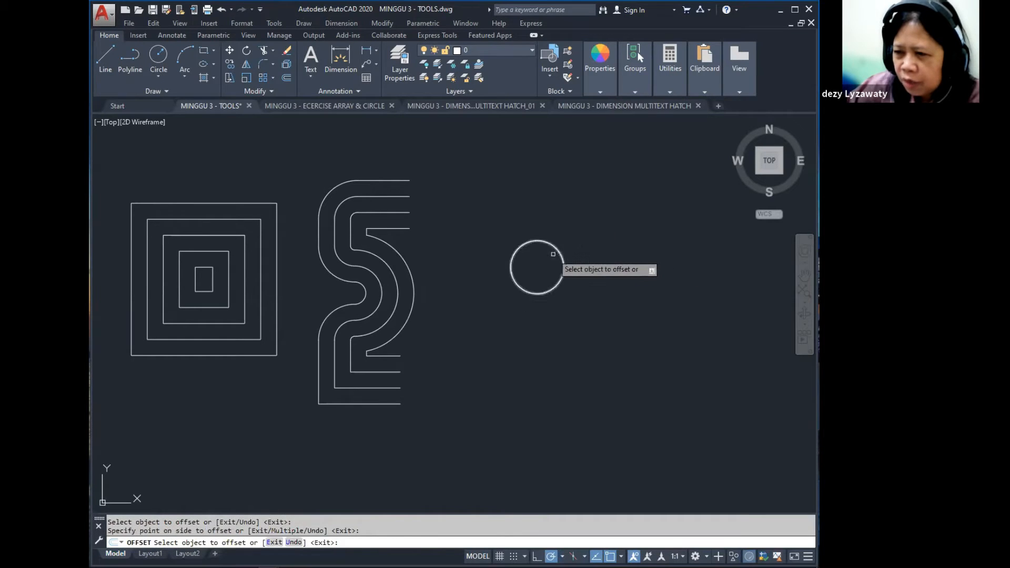
- Offset the small circle outward by 10 twice and end the Offset command
click(559, 252)
click(568, 247)
click(573, 237)
click(579, 234)
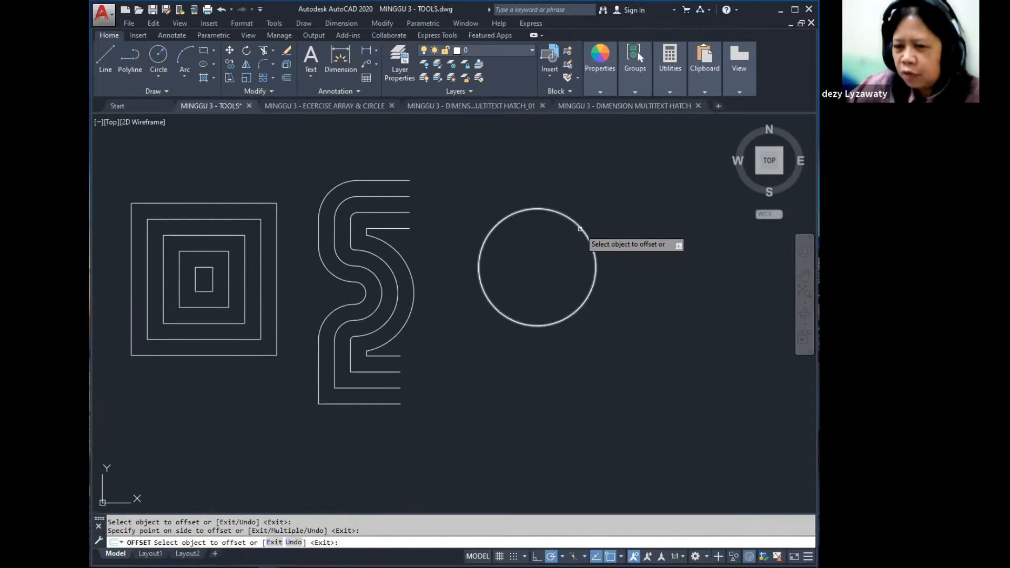
key(Escape)
key(Escape)
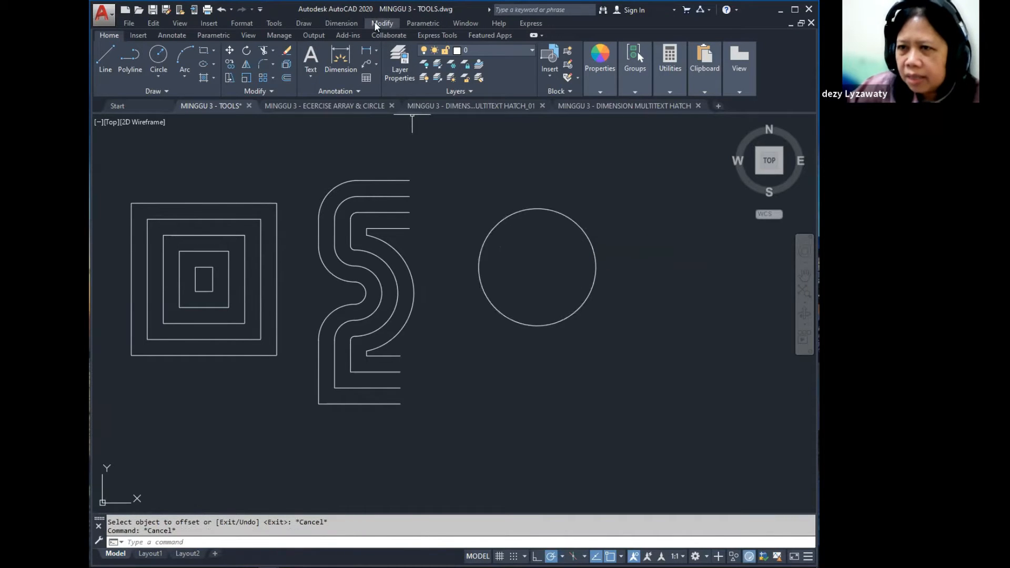
- Offset the circle inward by 10 with source erasing set to Yes, and leave the command
click(375, 23)
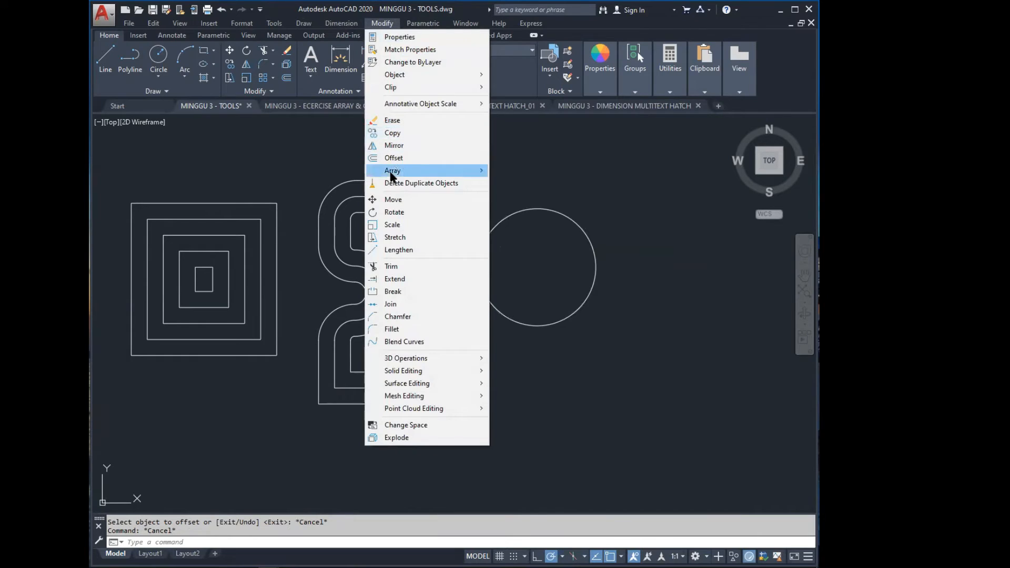
click(403, 160)
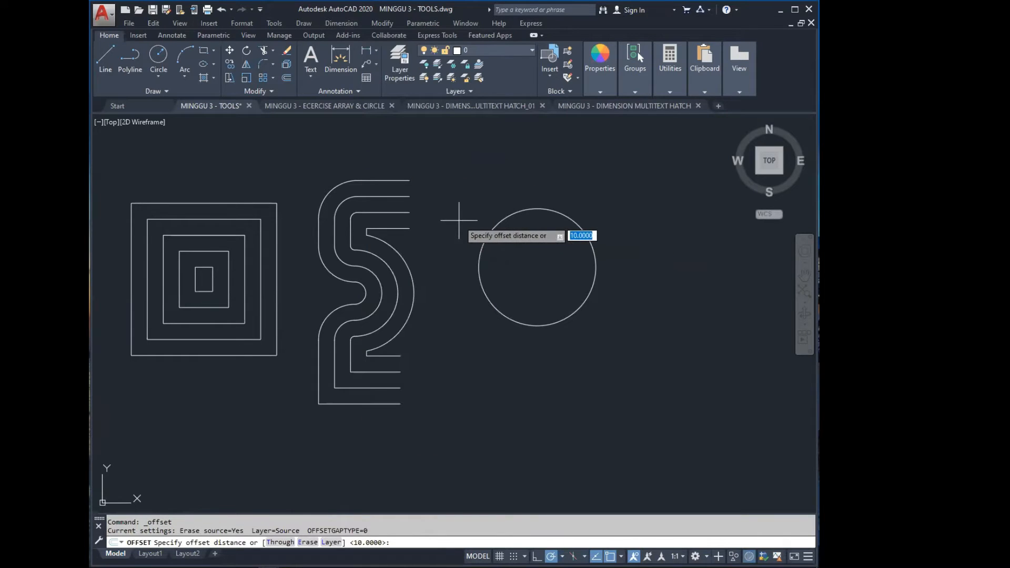
key(Down)
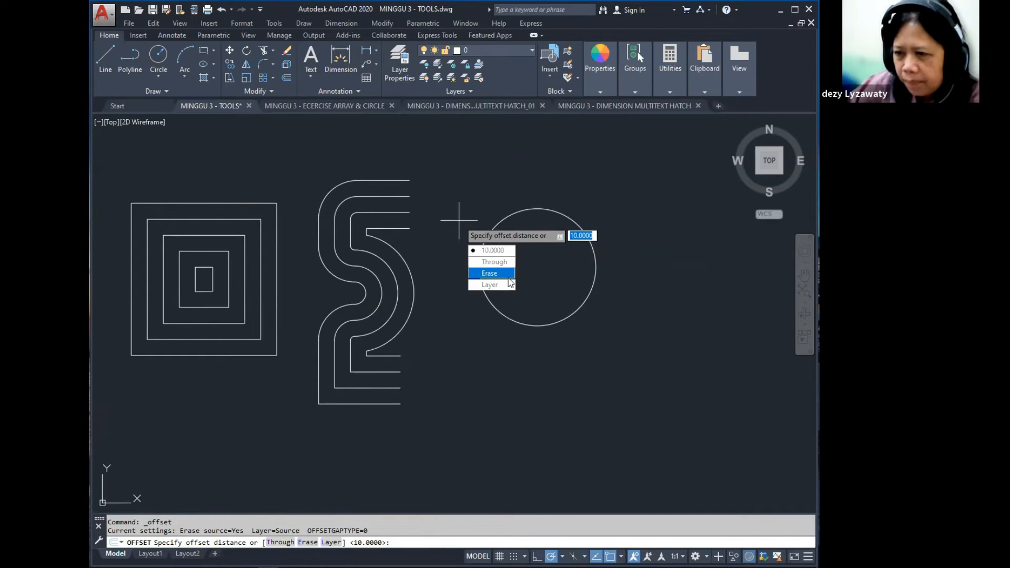
click(490, 273)
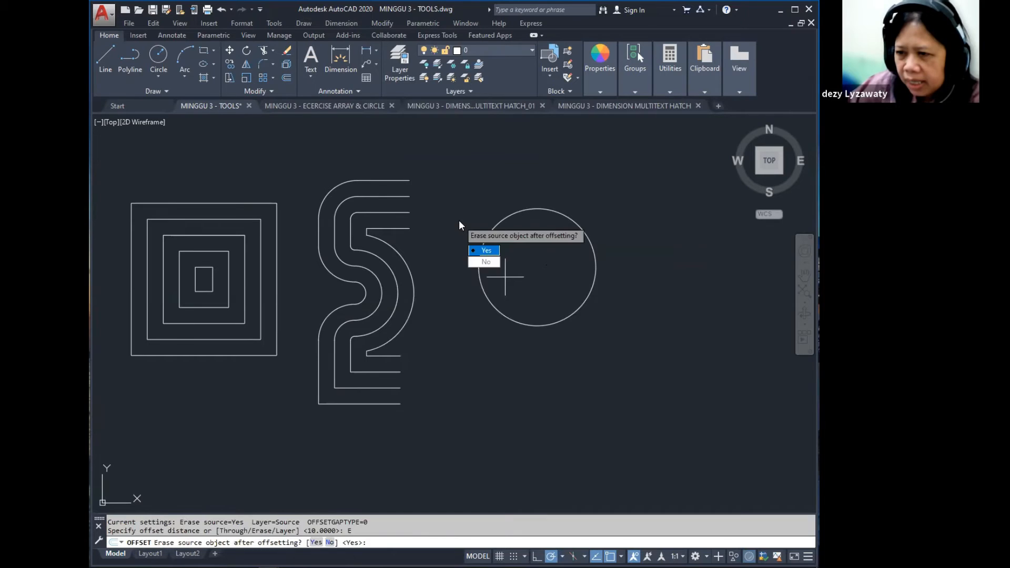
click(494, 252)
text(10)
key(Return)
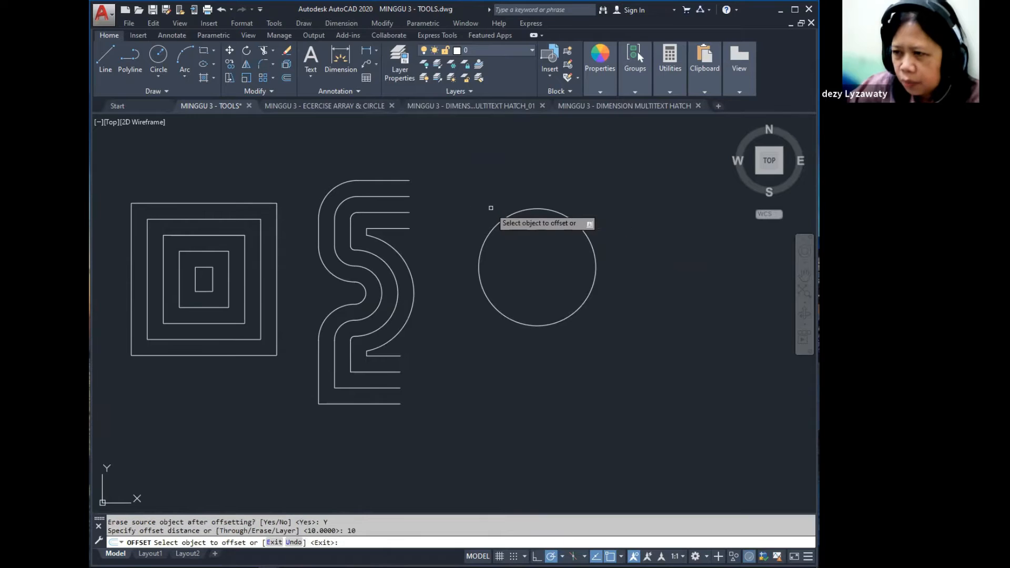
click(524, 210)
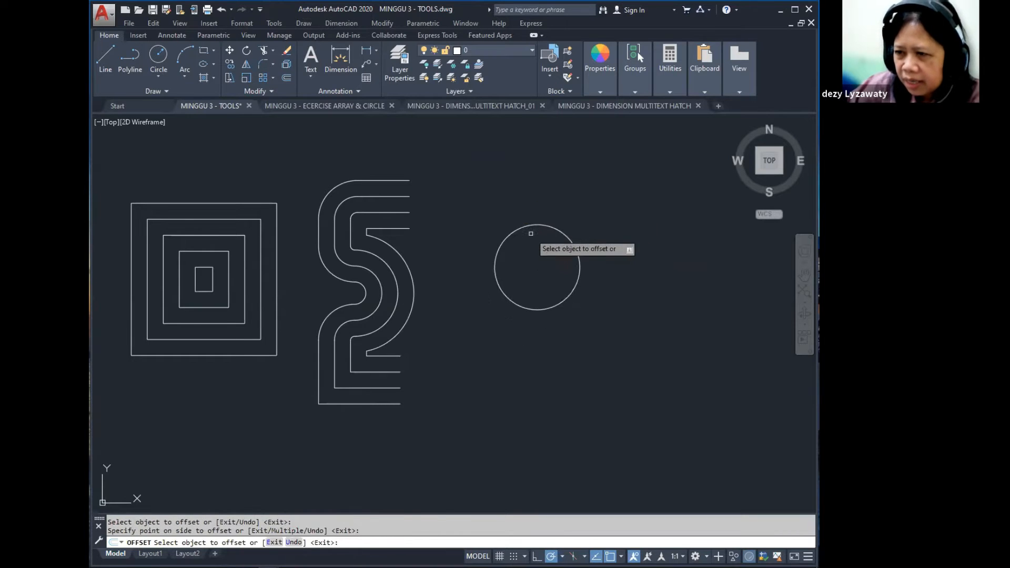
click(543, 226)
key(Escape)
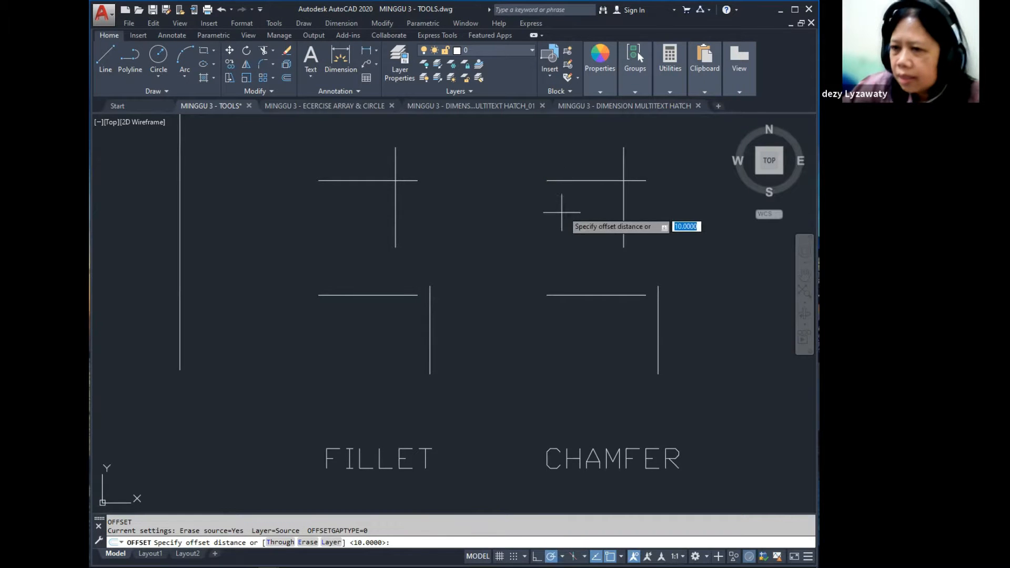
- Fillet the crossing horizontal and vertical lines in the upper FILLET example with a radius of 20
mouse_move(559, 210)
middle_down()
mouse_move(564, 192)
mouse_move(545, 223)
middle_up()
scroll(563, 192, down, 2)
scroll(506, 236, up, 2)
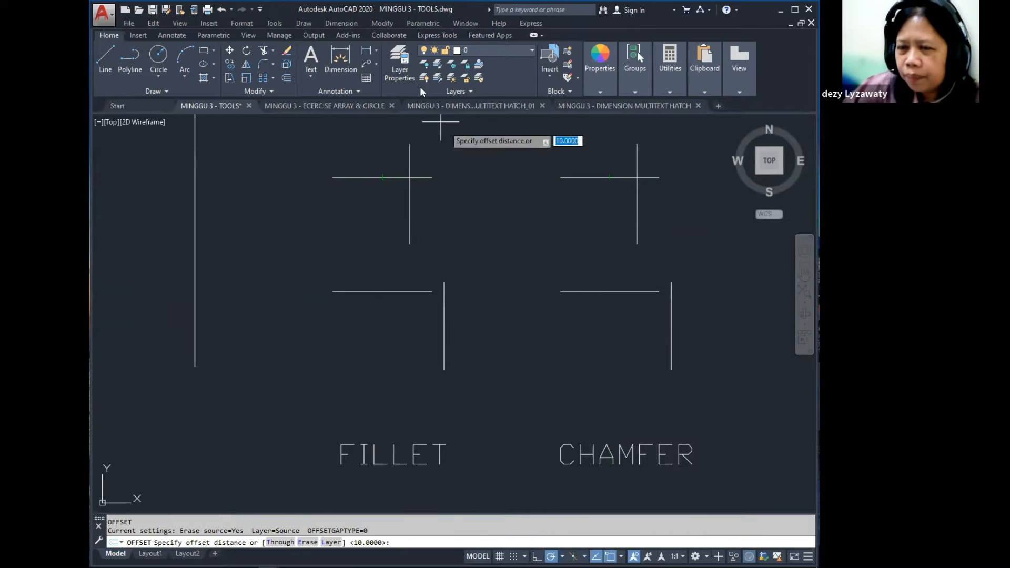
click(381, 26)
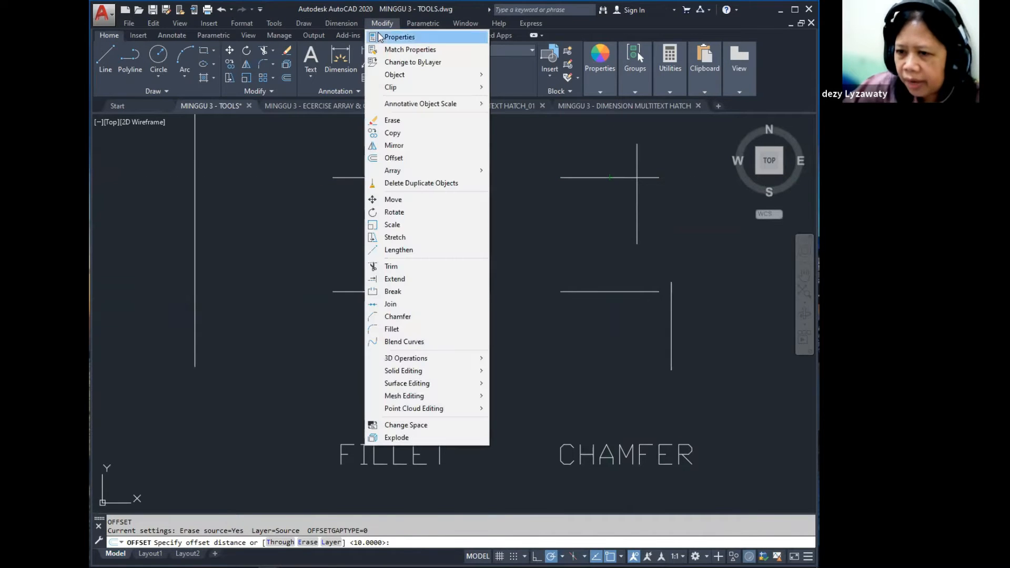
click(428, 333)
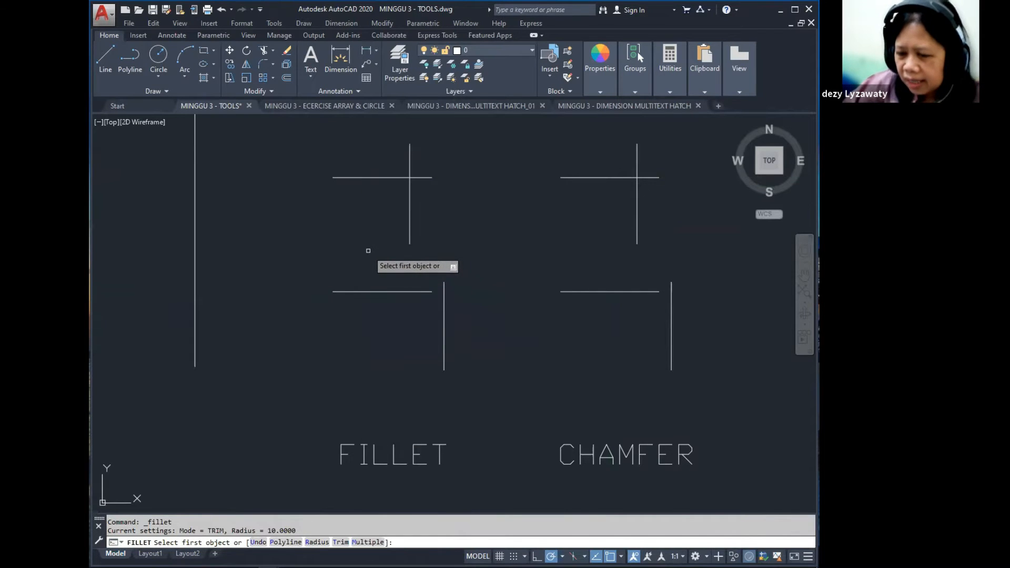
text(r)
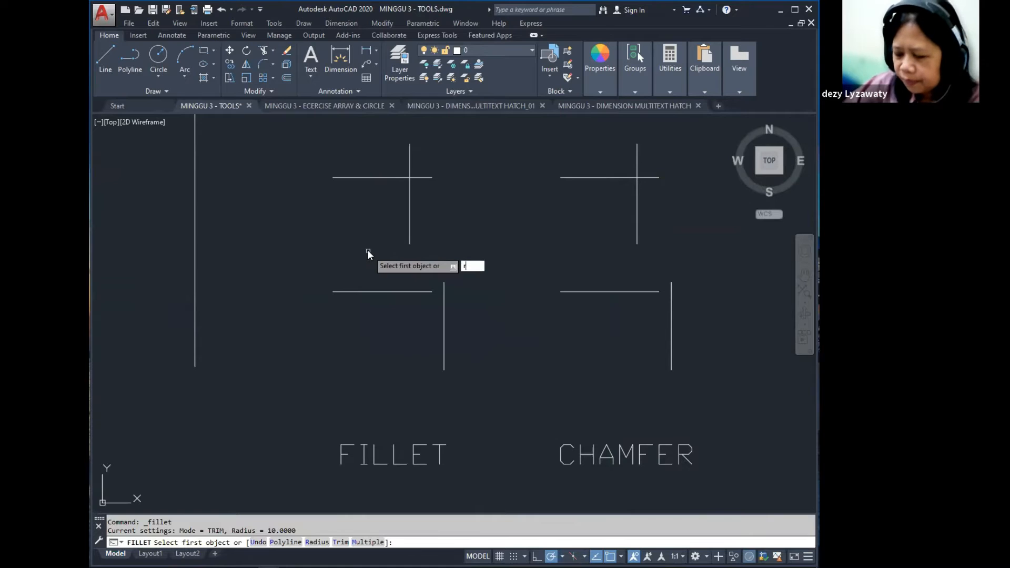
key(Return)
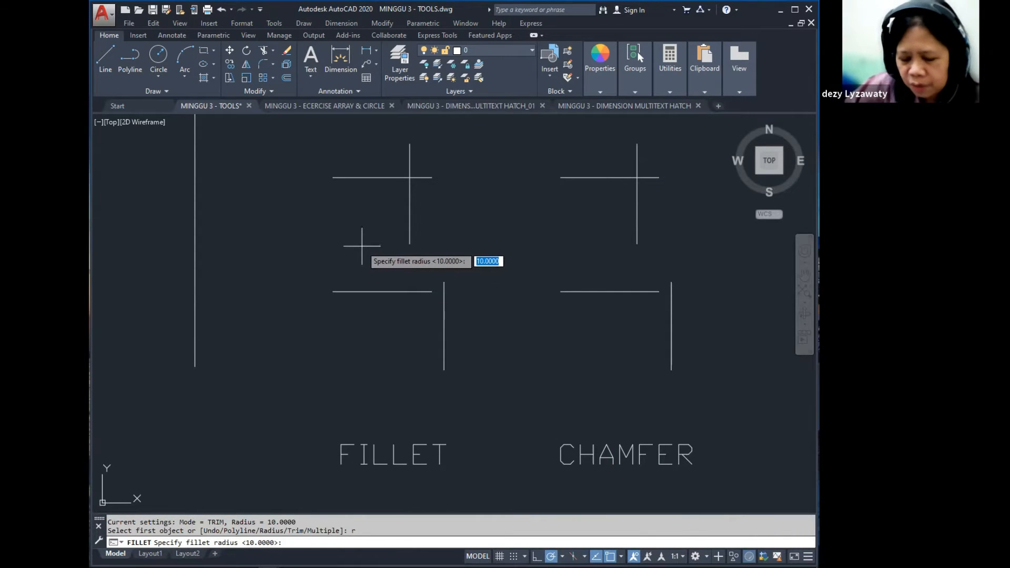
text(20)
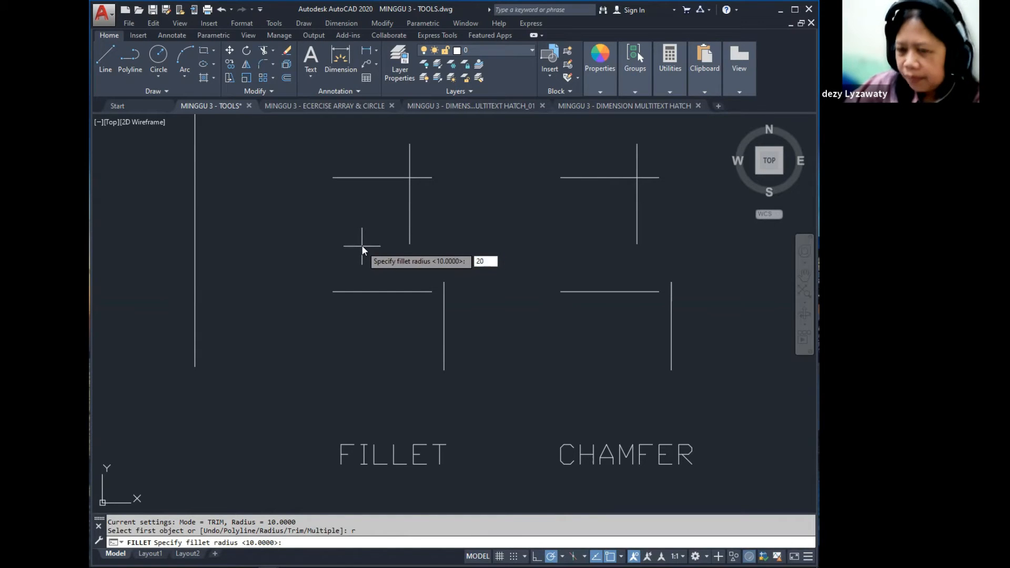
key(Return)
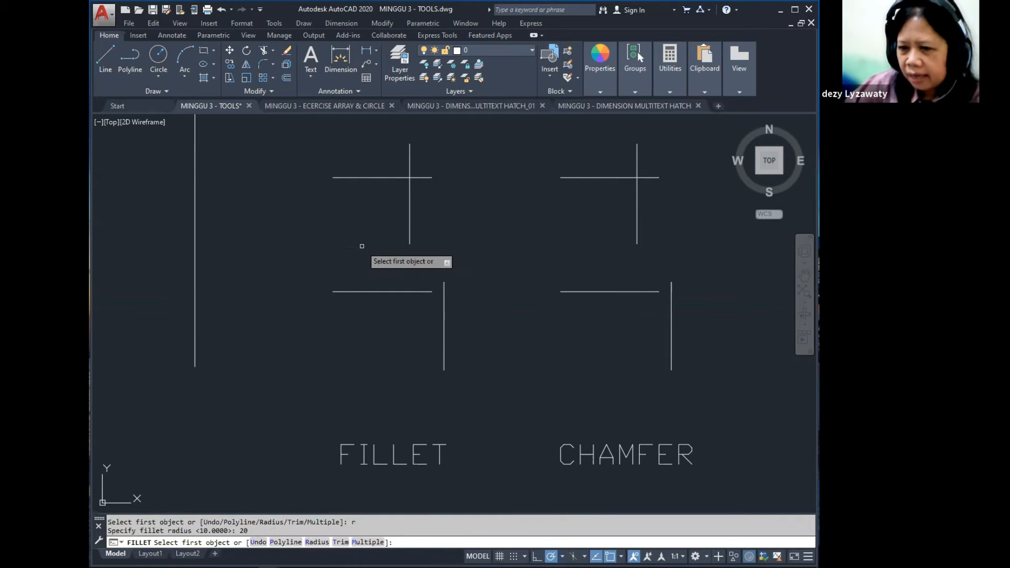
click(385, 178)
click(389, 176)
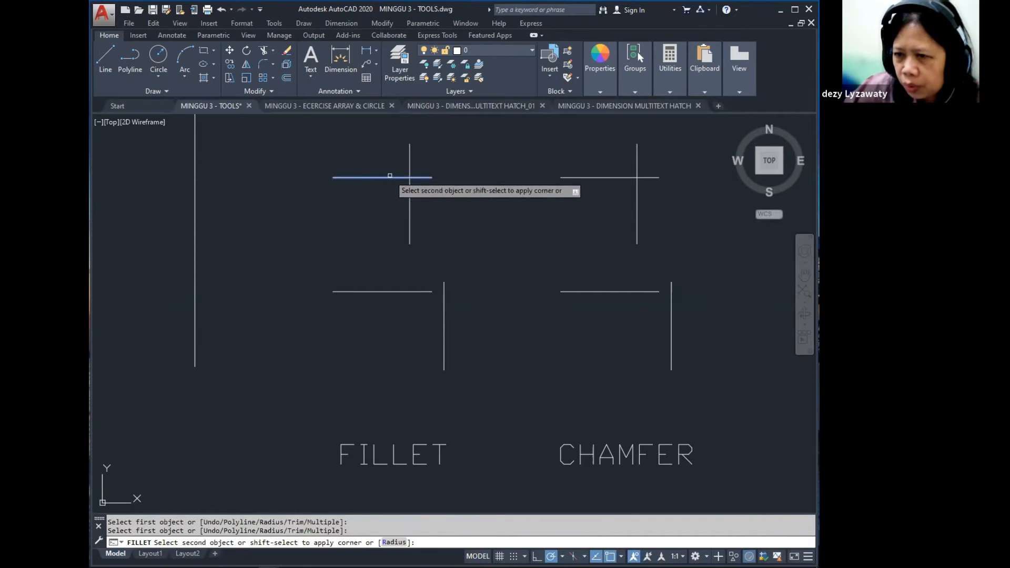
click(410, 196)
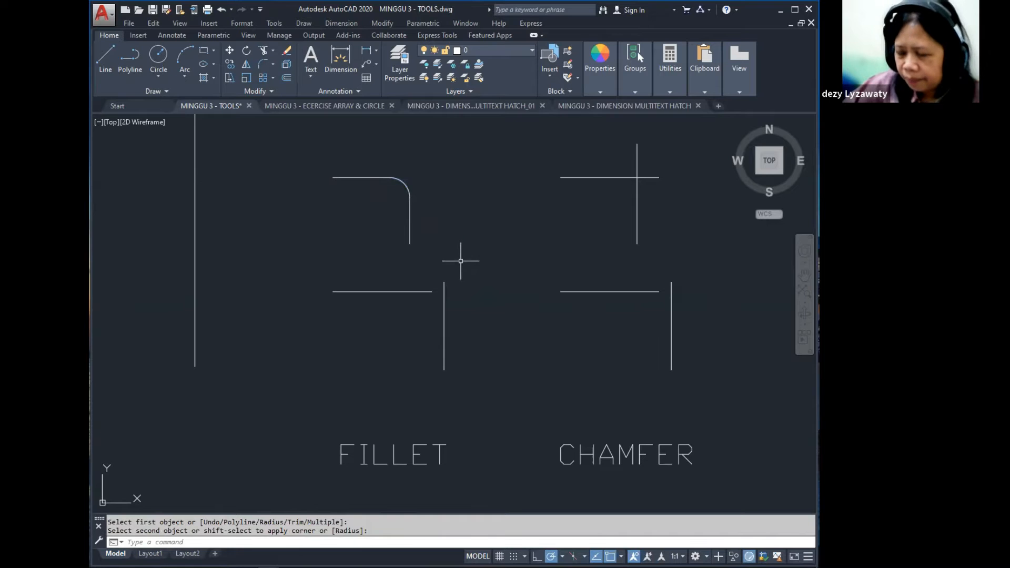
- Fillet the separated horizontal and vertical lines in the lower FILLET example with a radius of 20
click(375, 23)
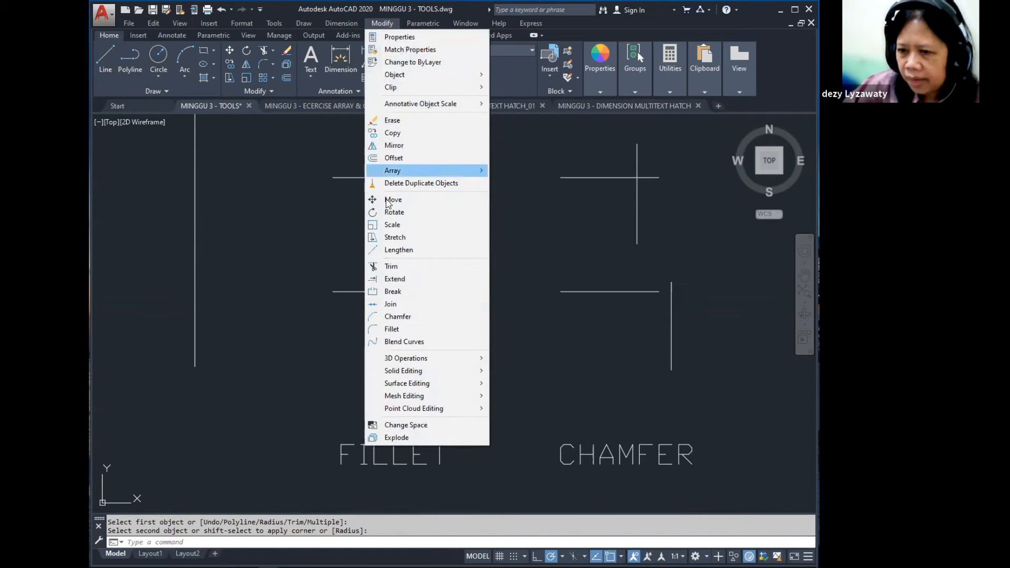
click(409, 330)
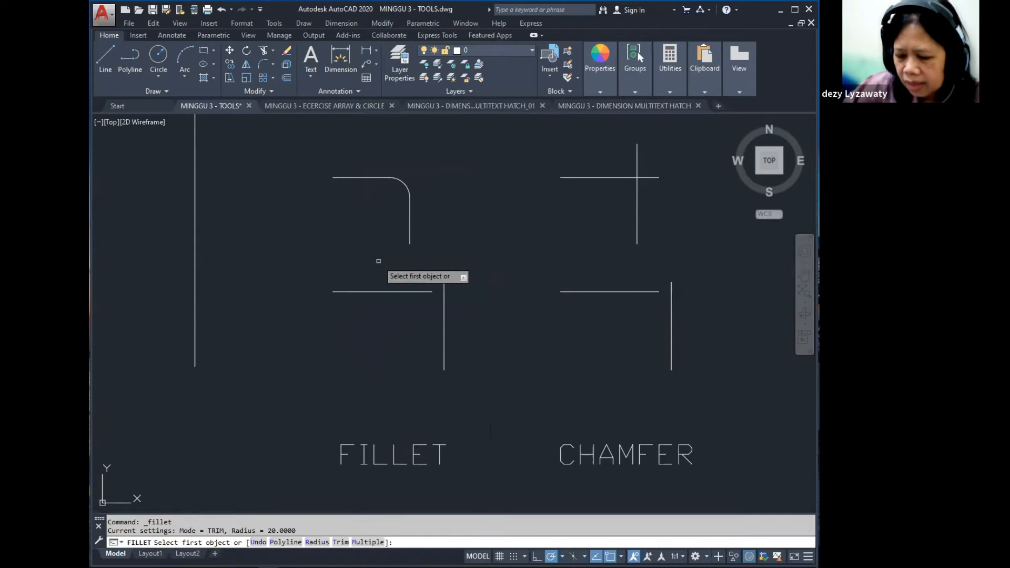
key(Return)
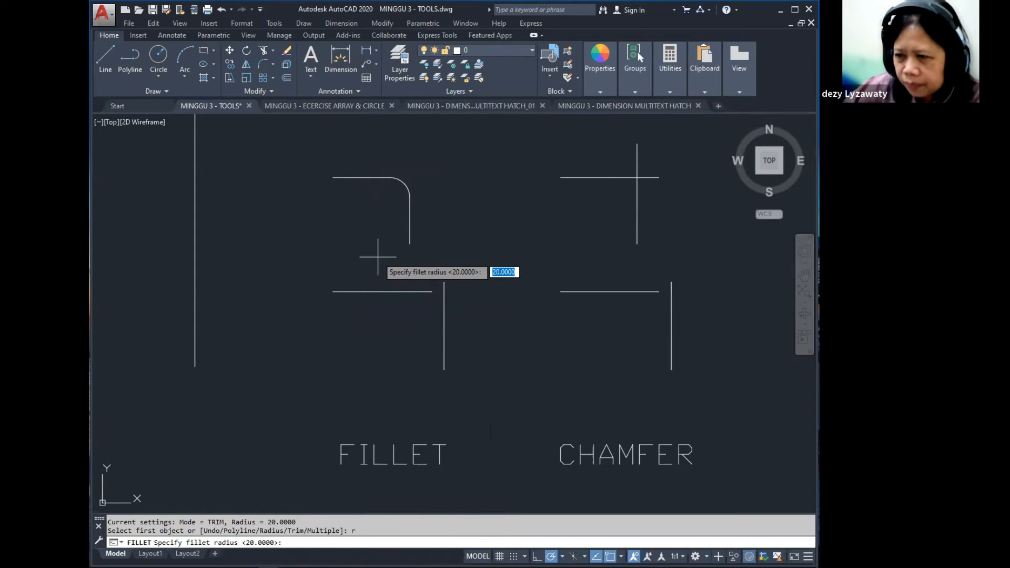
text(20)
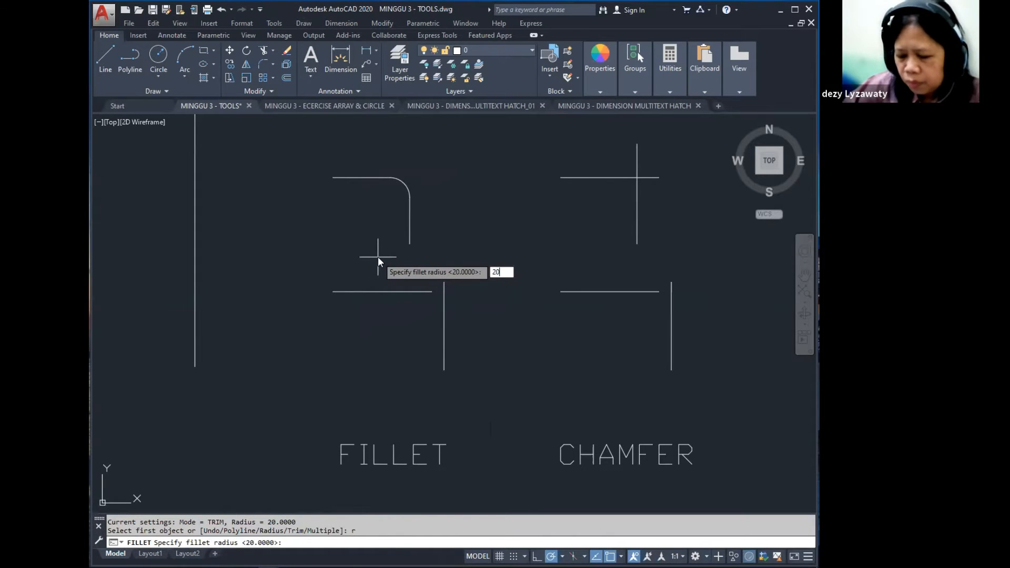
key(Return)
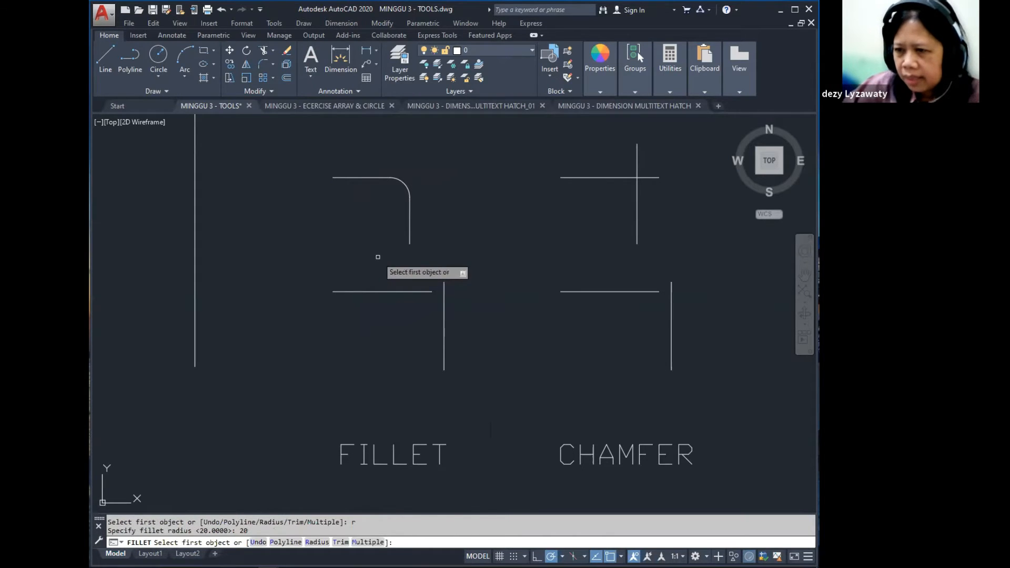
click(419, 292)
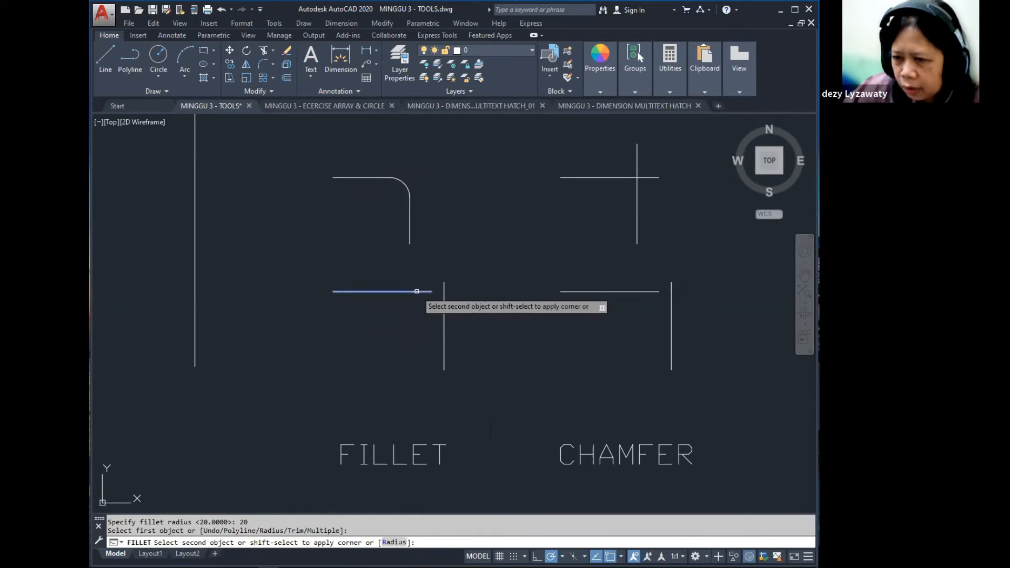
click(444, 313)
key(Escape)
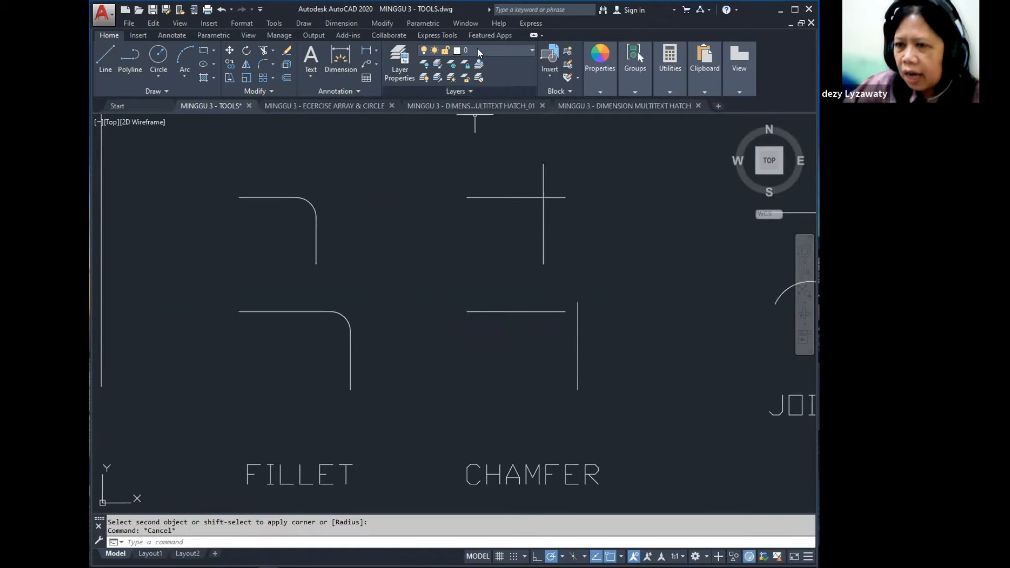
- Chamfer the crossing lines in the upper CHAMFER example with both distances set to 20
click(386, 25)
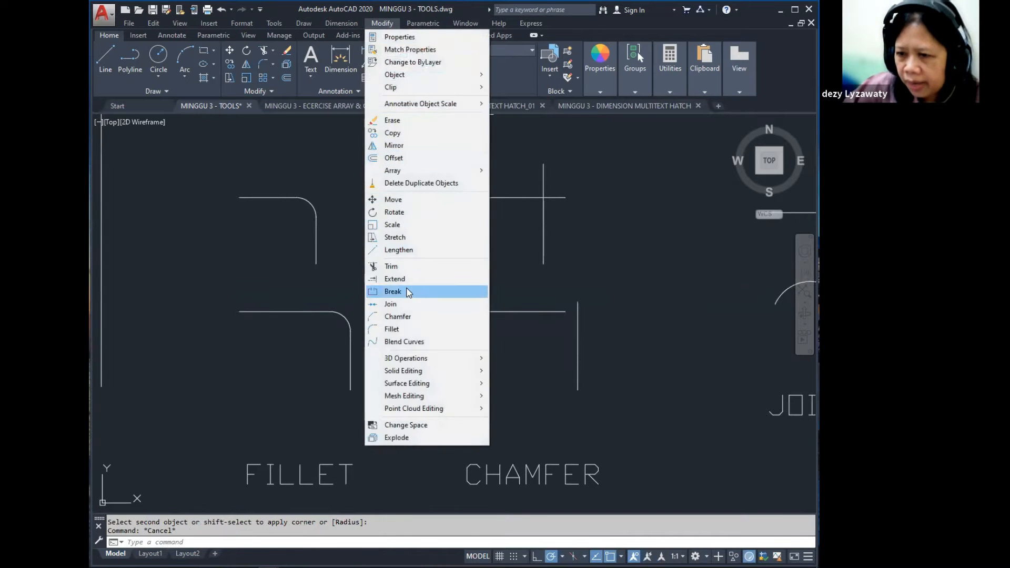
click(411, 317)
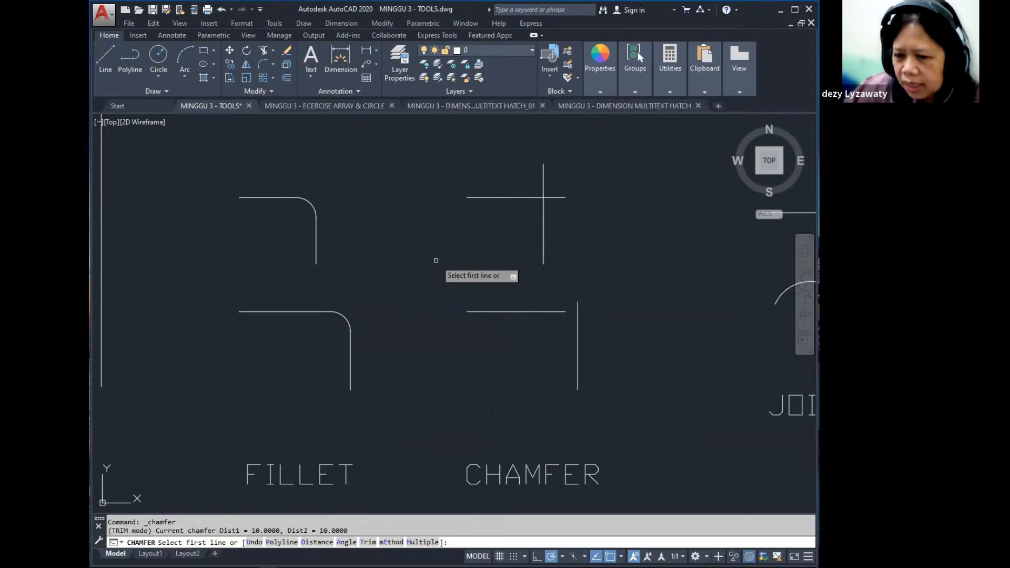
key(Return)
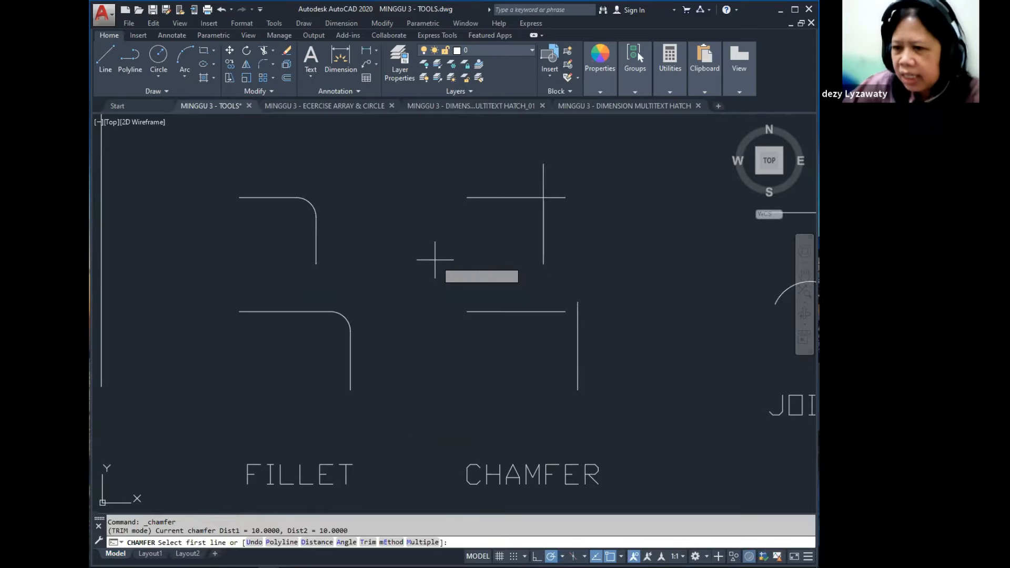
text(20)
key(Return)
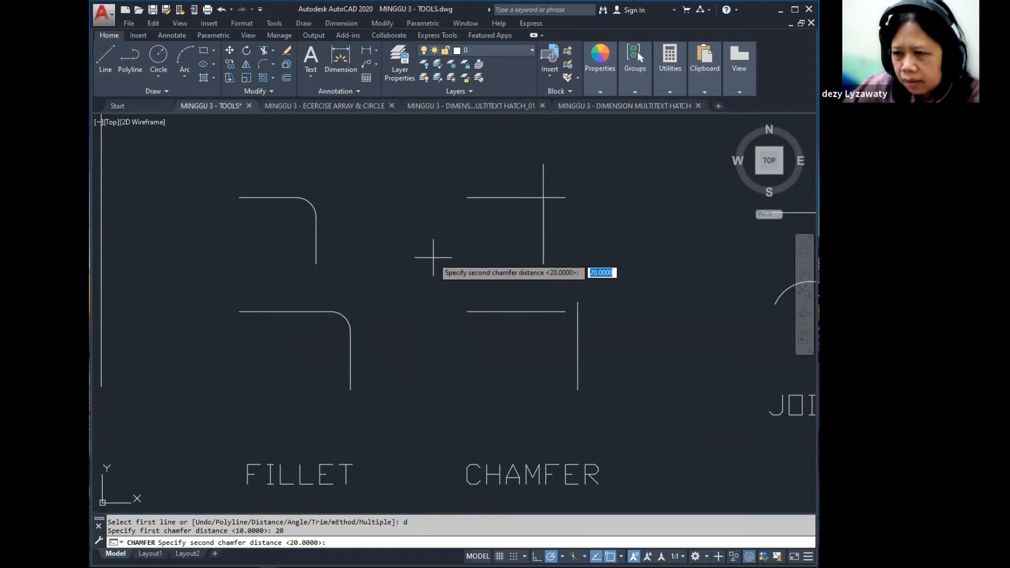
text(20)
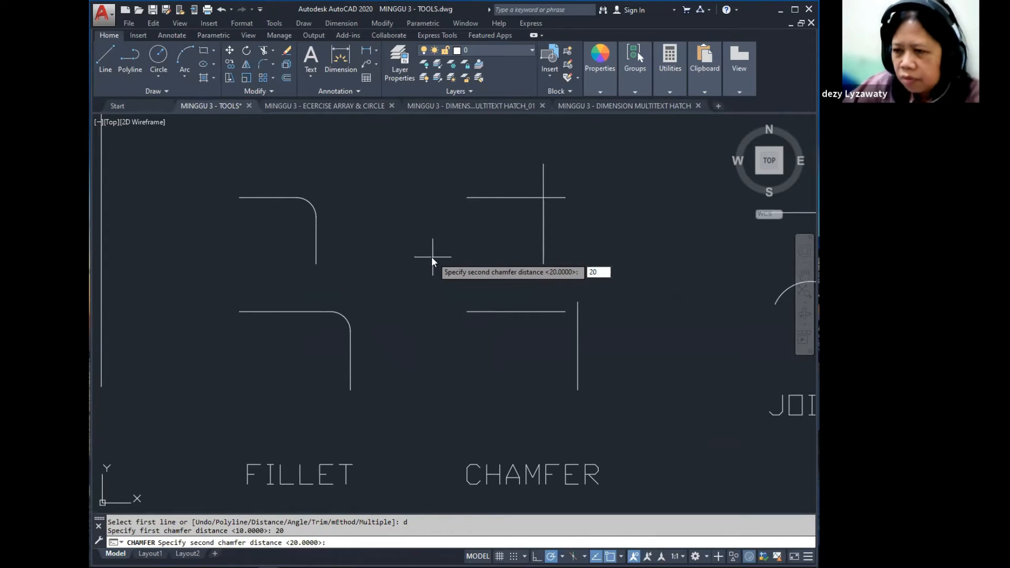
key(Return)
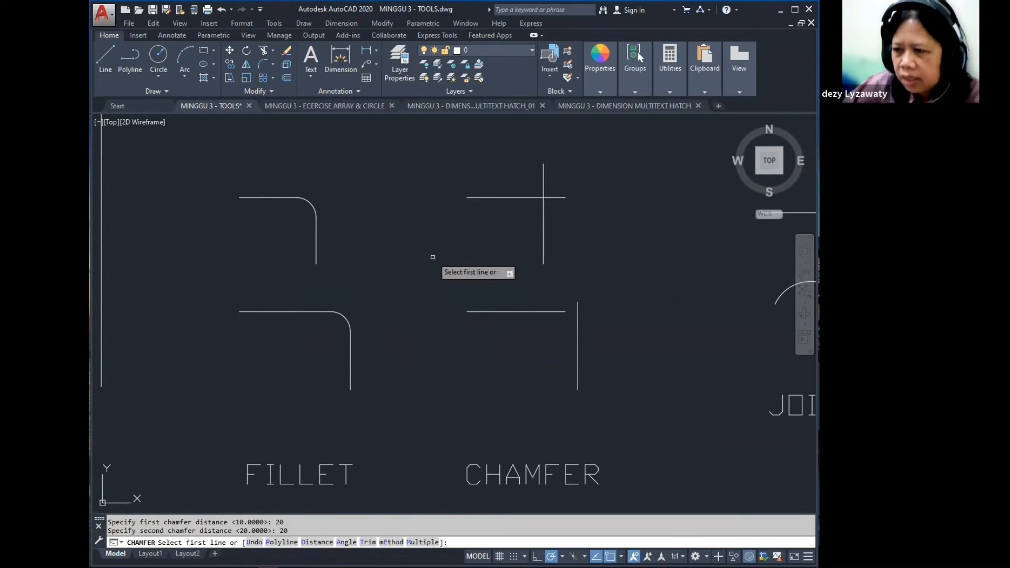
click(520, 198)
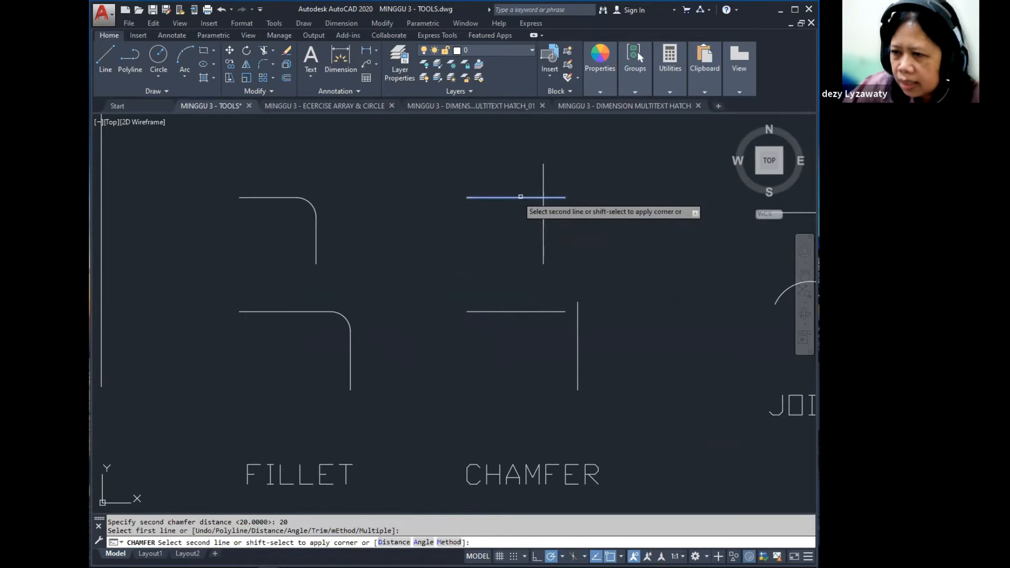
click(542, 227)
- Draw two lines from the ends of the chamfer to the original corner point, one horizontal and one vertical
middle_drag(555, 207, 538, 217)
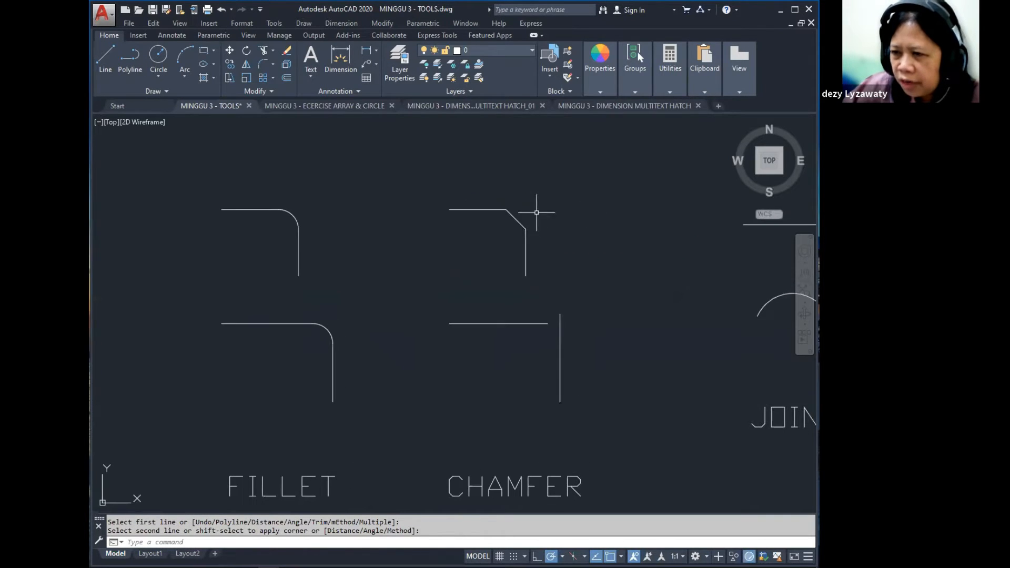
text(l)
key(Return)
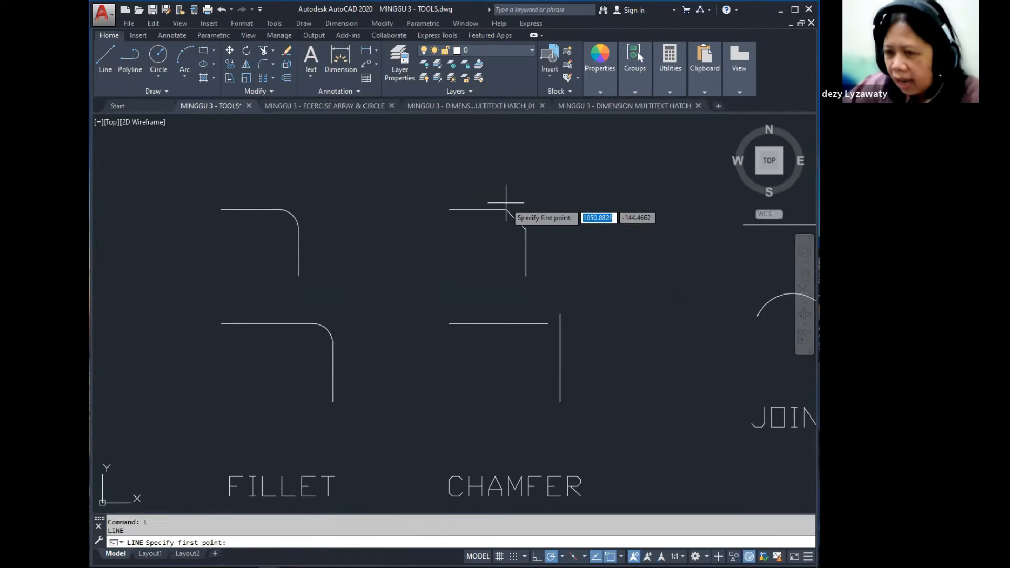
click(506, 209)
click(541, 210)
key(Return)
key(Return)
click(526, 228)
click(525, 209)
key(Return)
- Check the lengths of the horizontal and vertical corner lines at their end grips, and inspect the sloped chamfer line
click(541, 207)
click(531, 210)
click(540, 210)
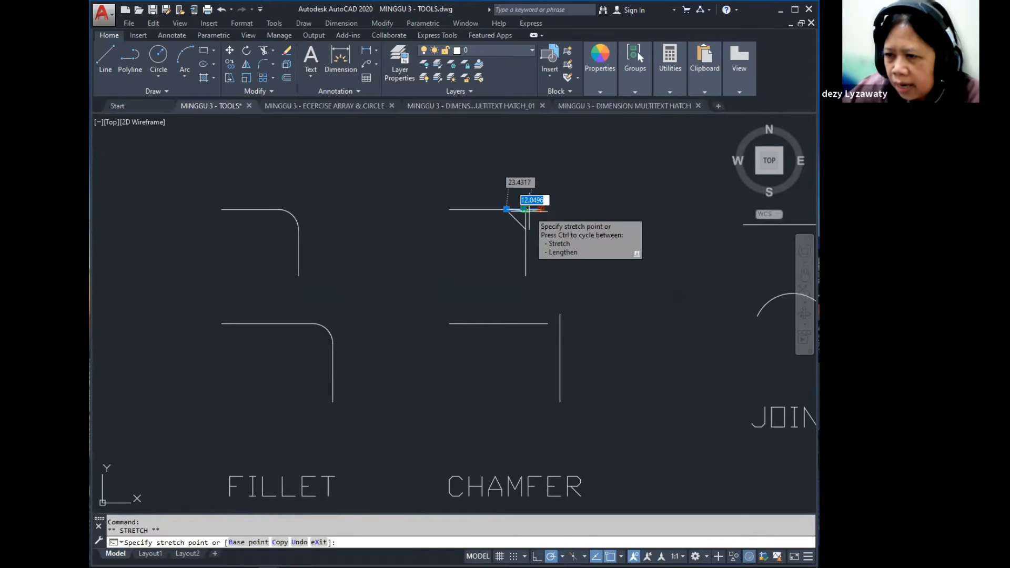
scroll(528, 210, up, 8)
key(Escape)
key(Escape)
click(489, 223)
click(473, 242)
mouse_move(515, 232)
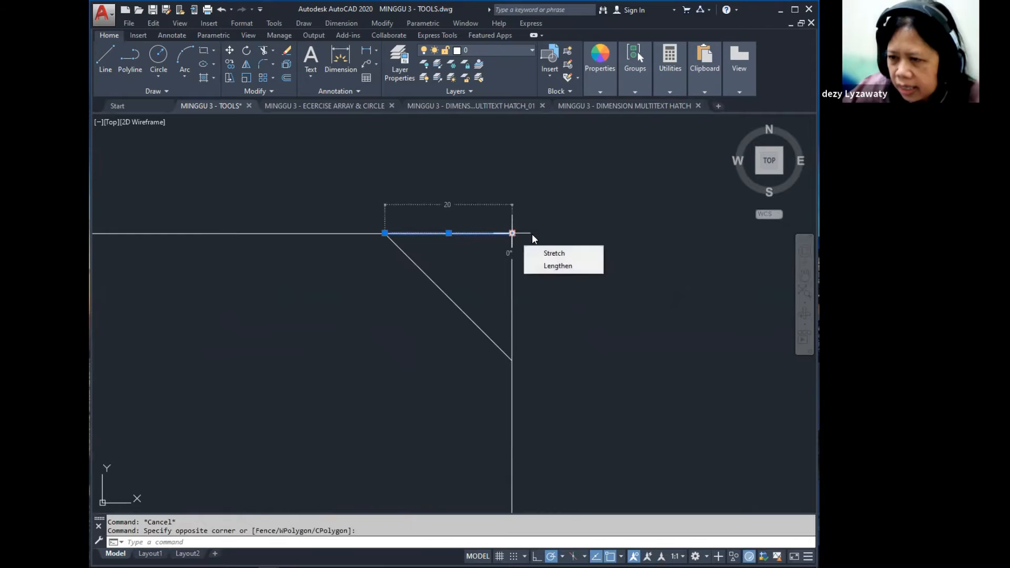
key(Escape)
click(511, 233)
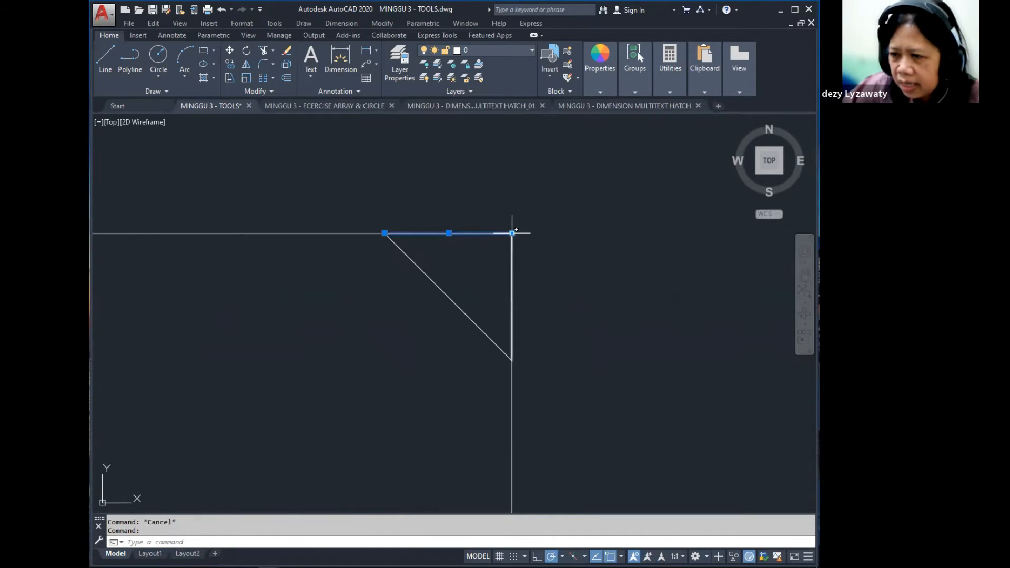
middle_drag(609, 327, 594, 298)
key(Escape)
click(509, 229)
click(492, 236)
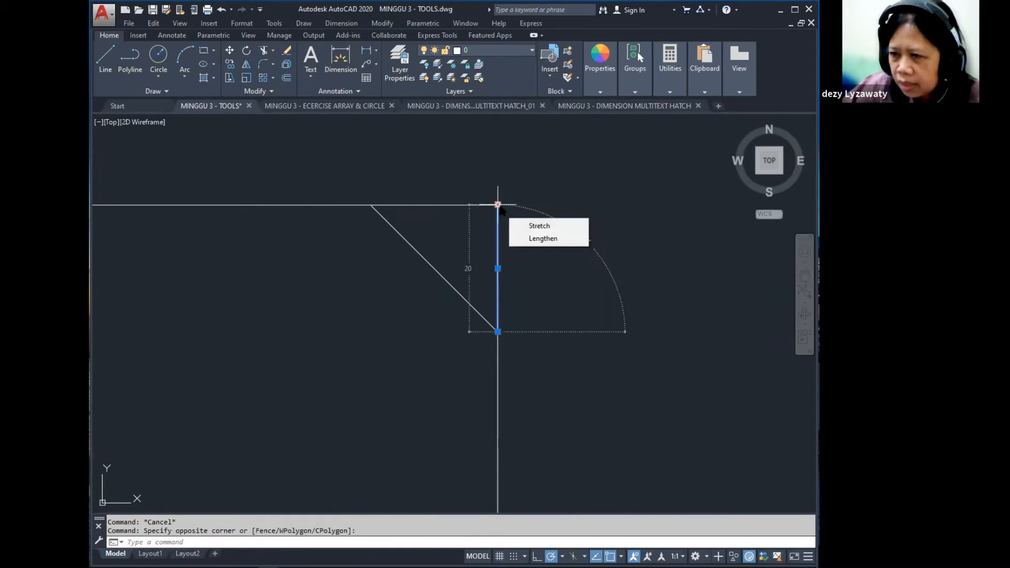
key(Escape)
click(437, 279)
click(395, 241)
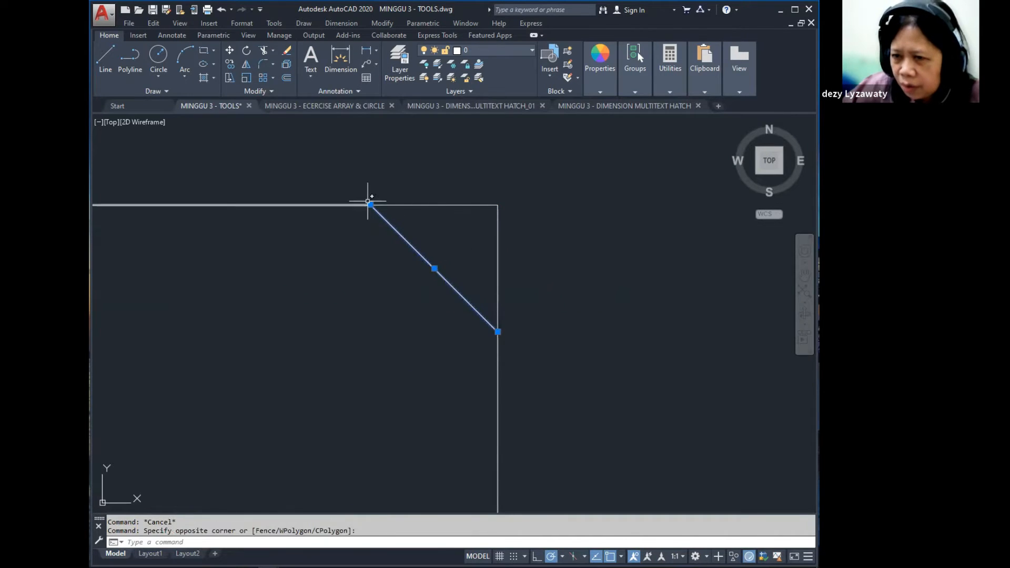
scroll(422, 237, down, 3)
key(Escape)
- Chamfer the separated lines in the lower CHAMFER example with distances of 30 on the horizontal line and 10 on the vertical line
scroll(441, 234, up, 3)
scroll(465, 247, down, 12)
middle_drag(474, 261, 505, 269)
scroll(498, 262, up, 3)
scroll(505, 270, up, 2)
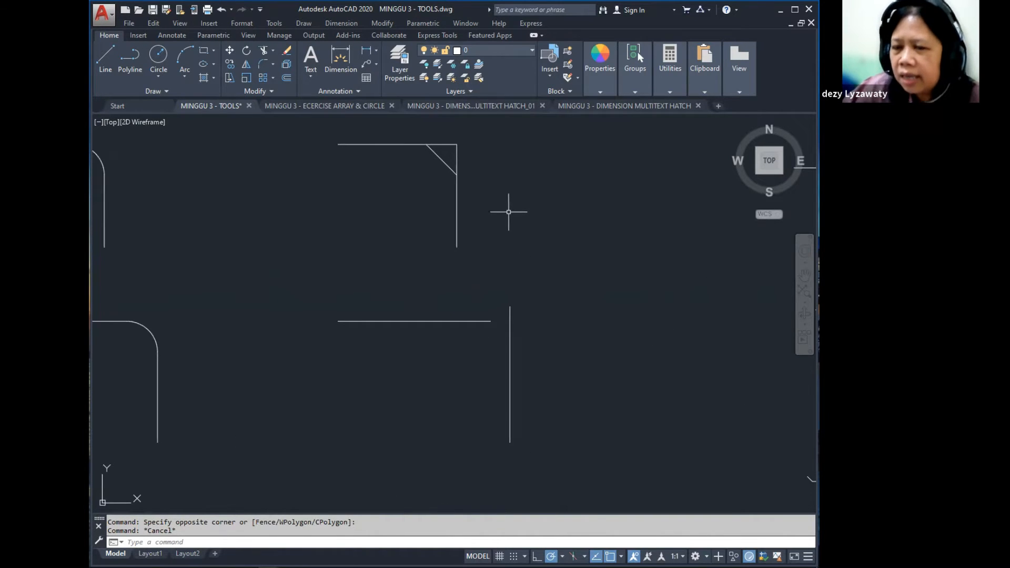
click(374, 23)
click(429, 316)
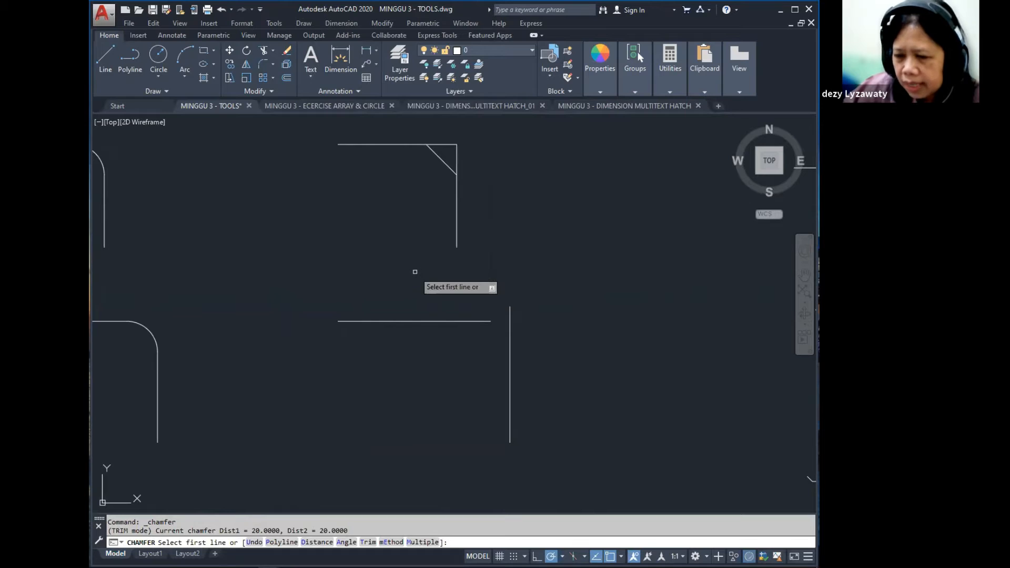
text(d)
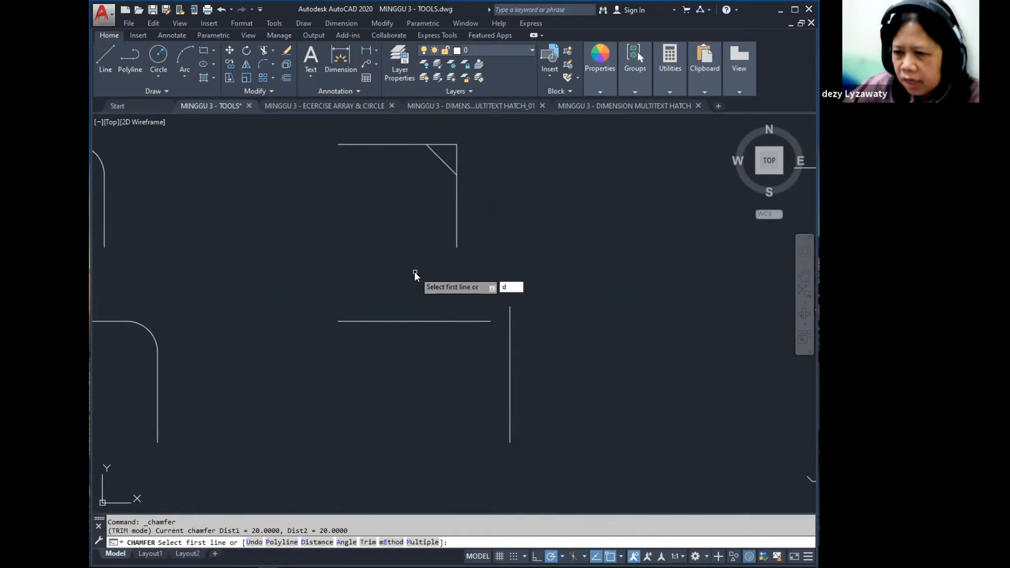
key(Return)
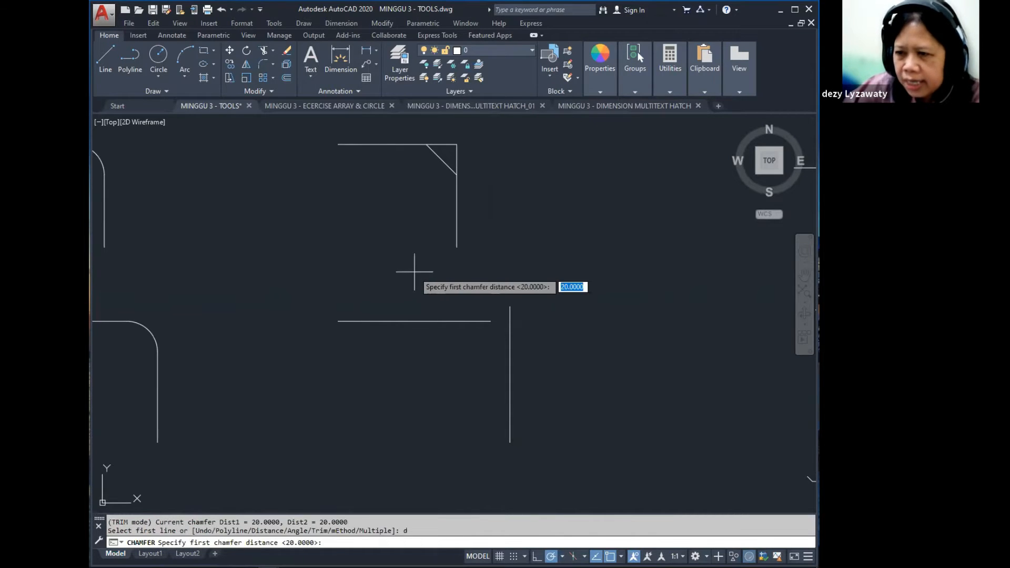
text(30)
key(Return)
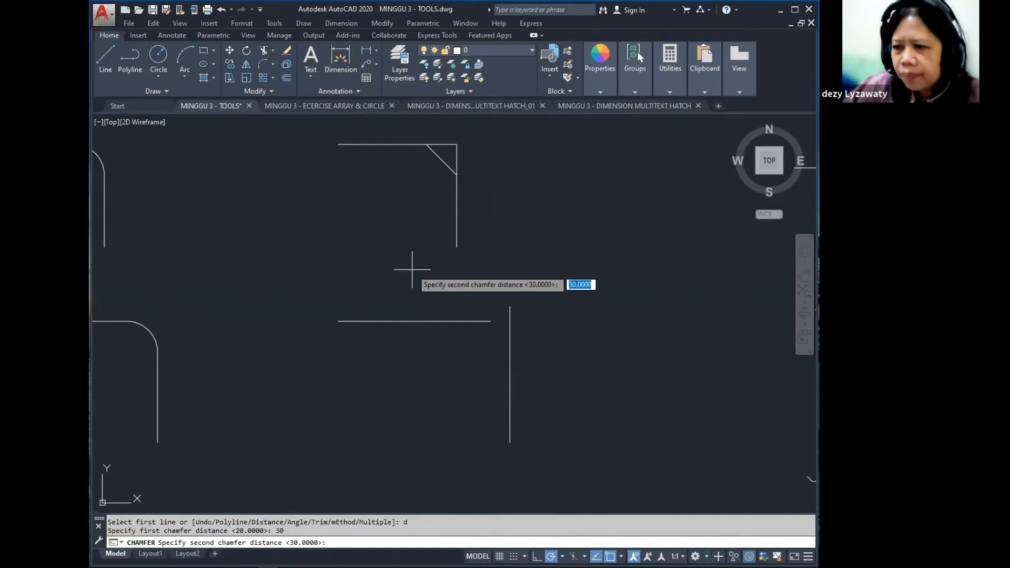
text(1)
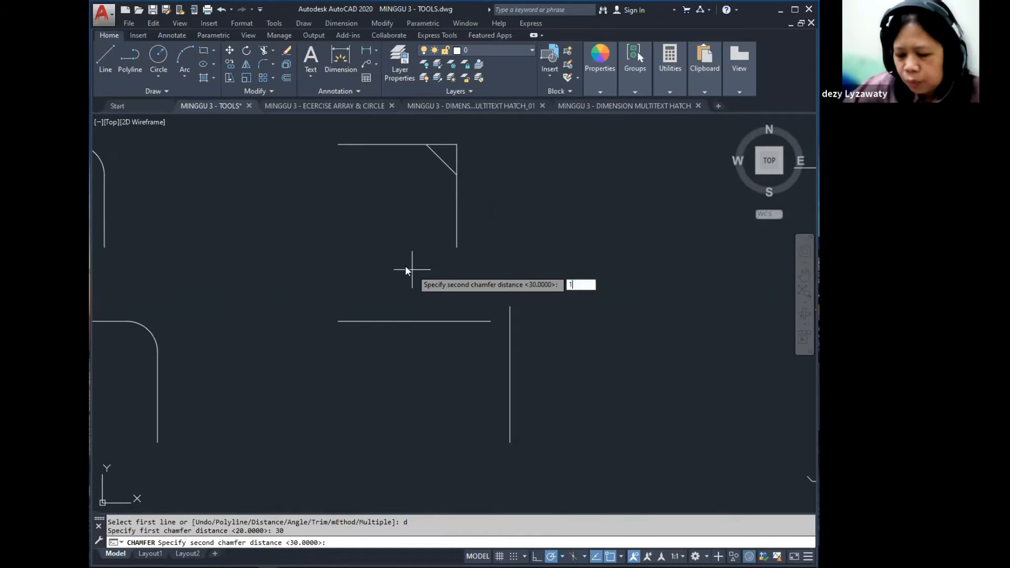
text(0)
key(Return)
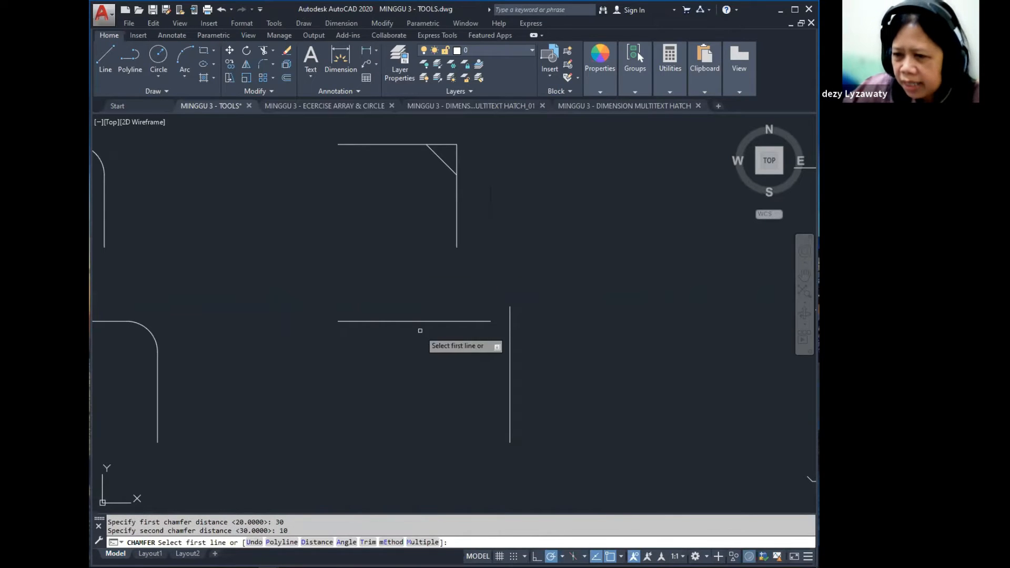
click(462, 320)
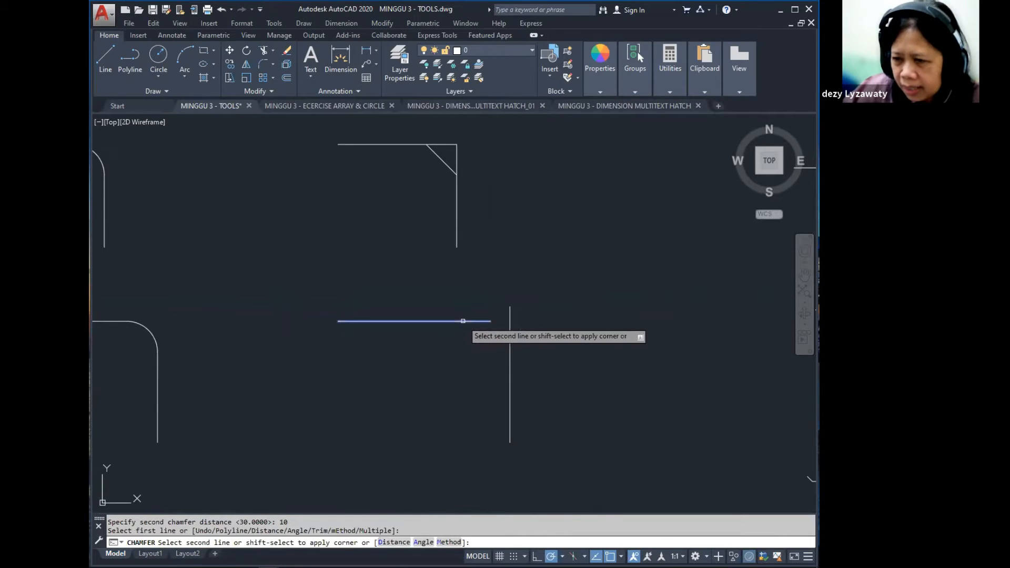
click(509, 367)
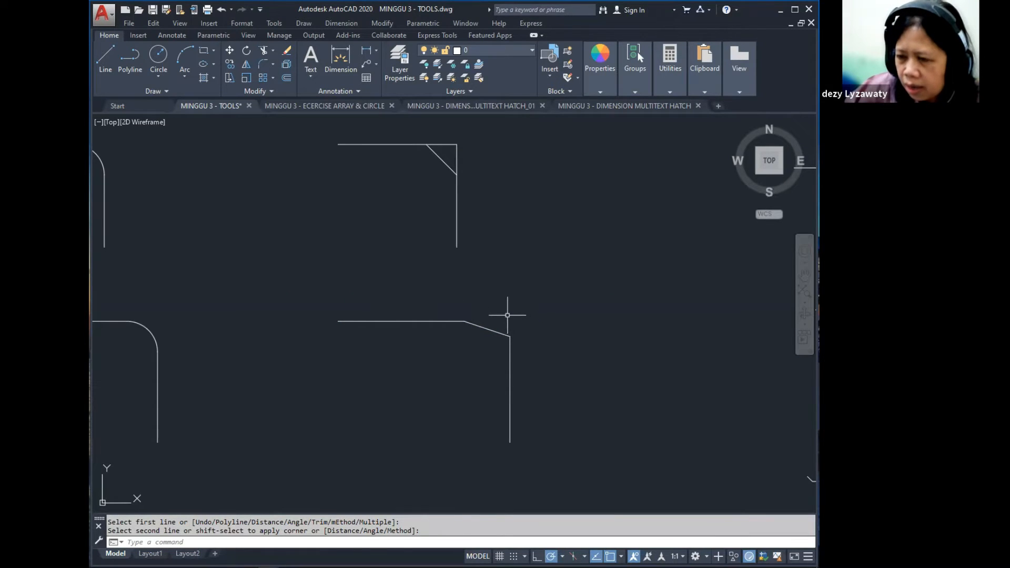
- Fillet the horizontal and vertical lines of the lower FILLET example with a radius of 0, making a sharp corner
scroll(510, 320, down, 4)
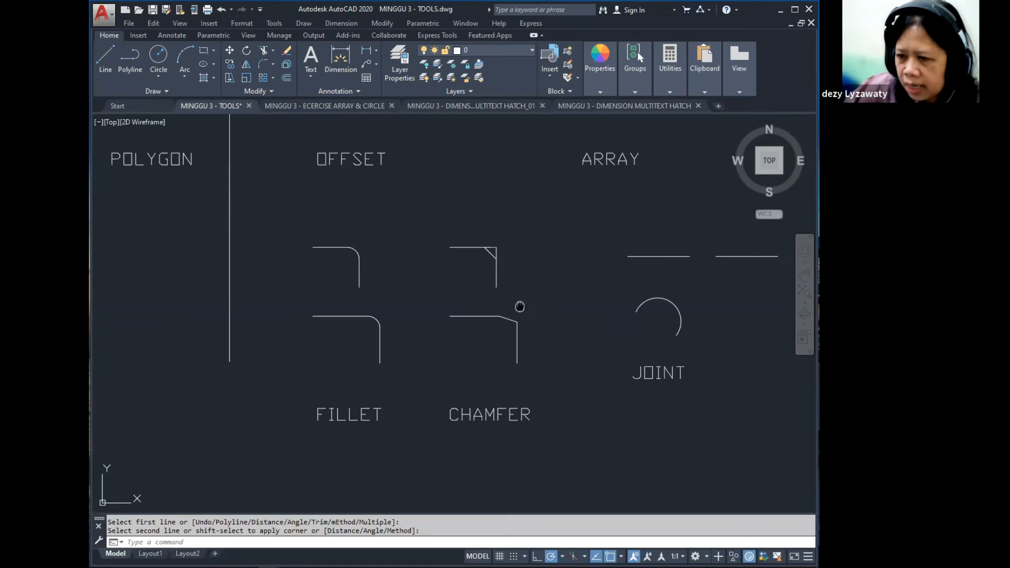
middle_drag(520, 306, 548, 261)
scroll(495, 287, up, 2)
mouse_move(510, 287)
middle_down()
mouse_move(511, 243)
mouse_move(516, 293)
mouse_move(505, 270)
middle_up()
scroll(517, 294, down, 1)
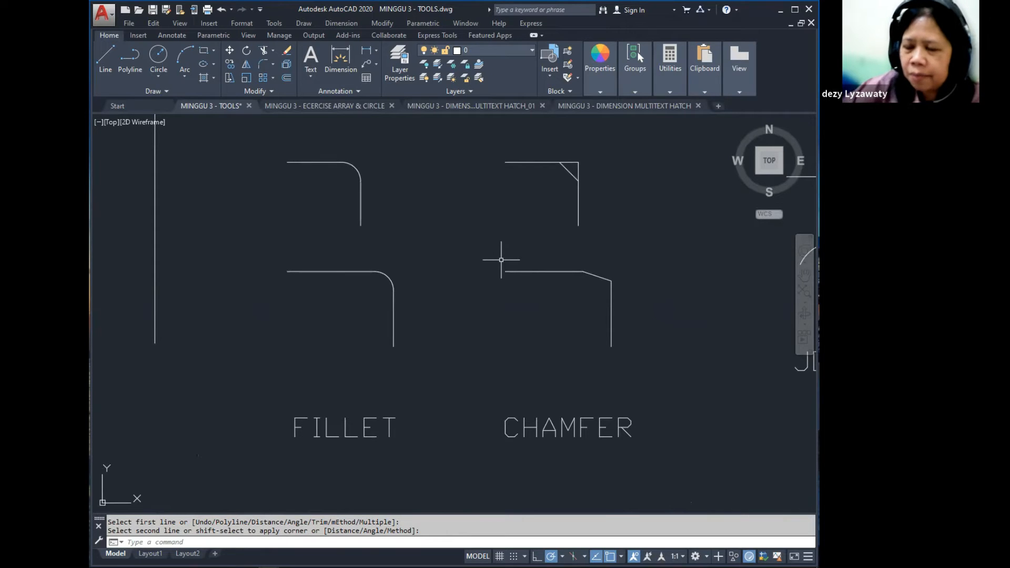
click(382, 24)
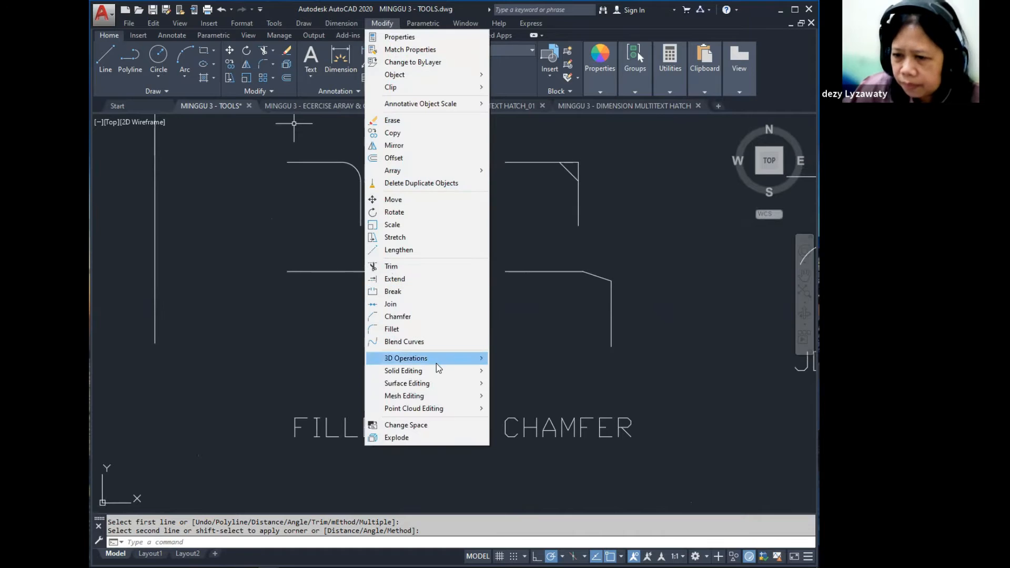
click(419, 332)
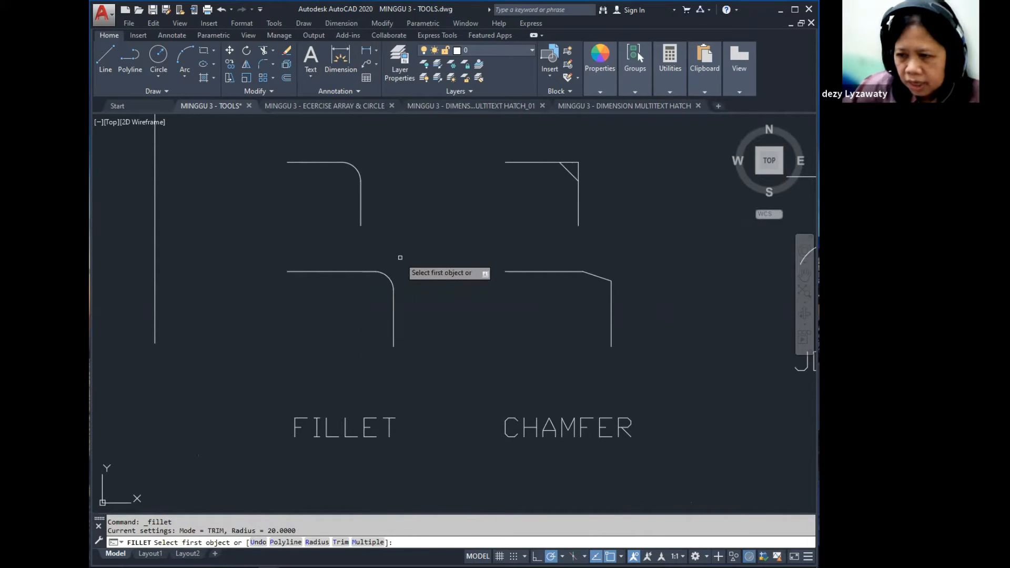
text(r)
key(Return)
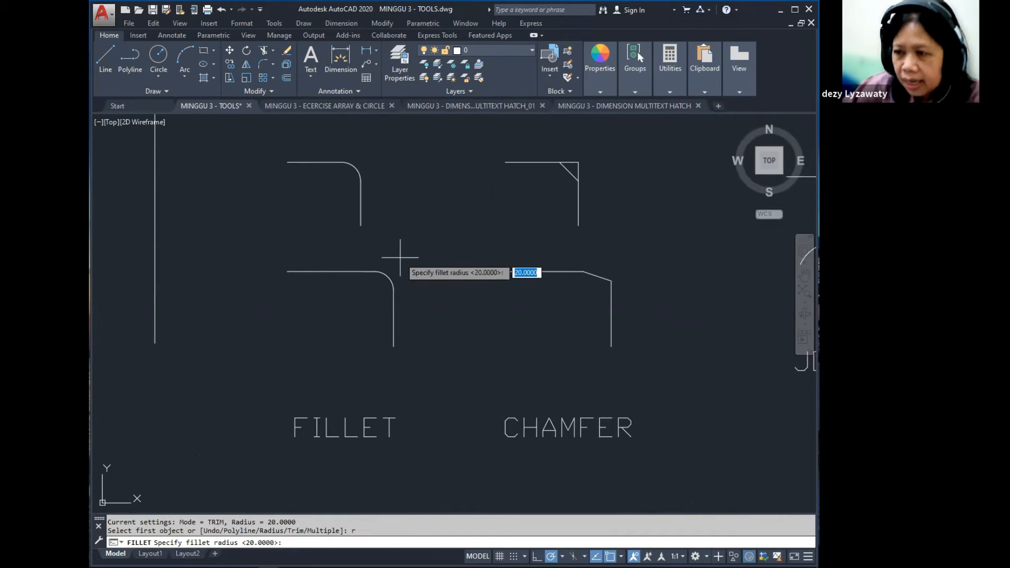
key(Return)
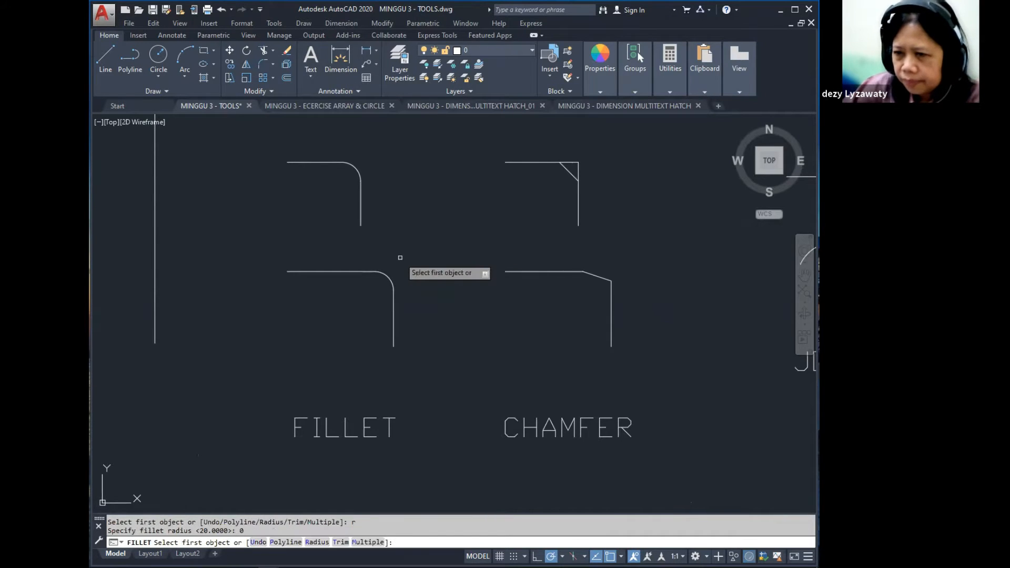
click(351, 271)
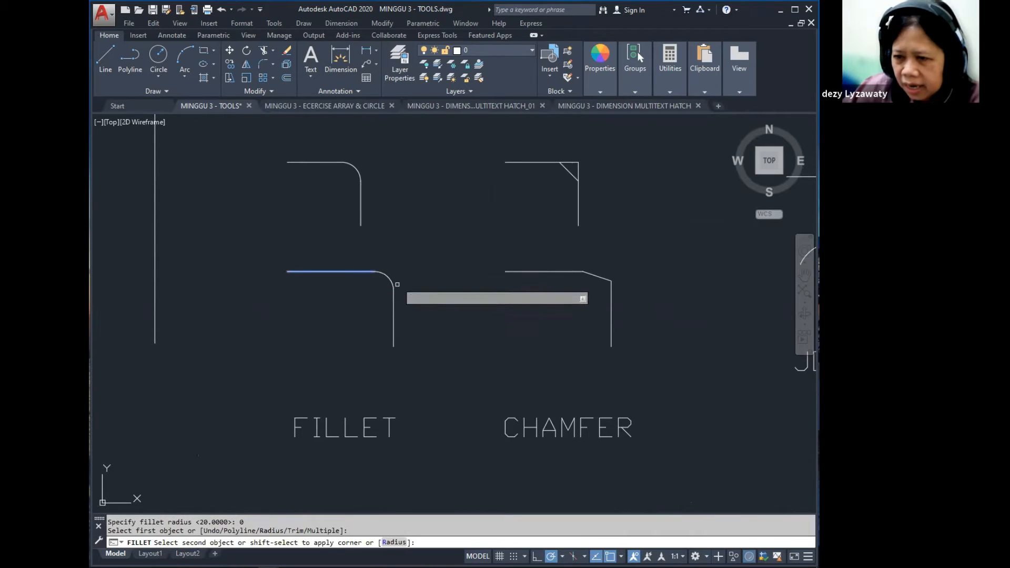
click(393, 296)
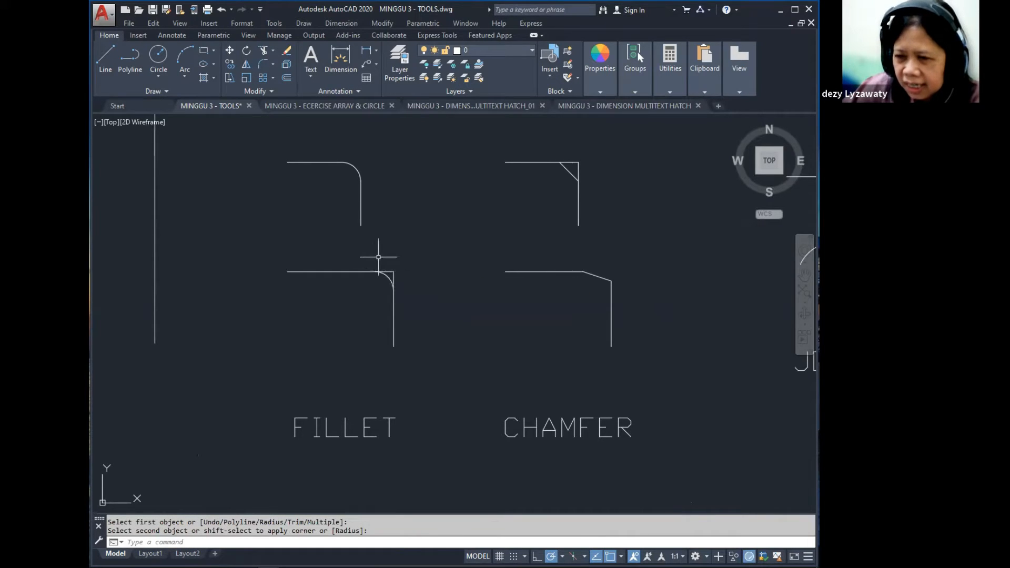
- Examine the horizontal line and the square in the BREAK example
mouse_move(428, 250)
middle_down()
mouse_move(422, 271)
mouse_move(415, 227)
mouse_move(398, 222)
middle_up()
scroll(585, 273, down, 4)
middle_drag(567, 260, 475, 352)
middle_drag(505, 321, 447, 322)
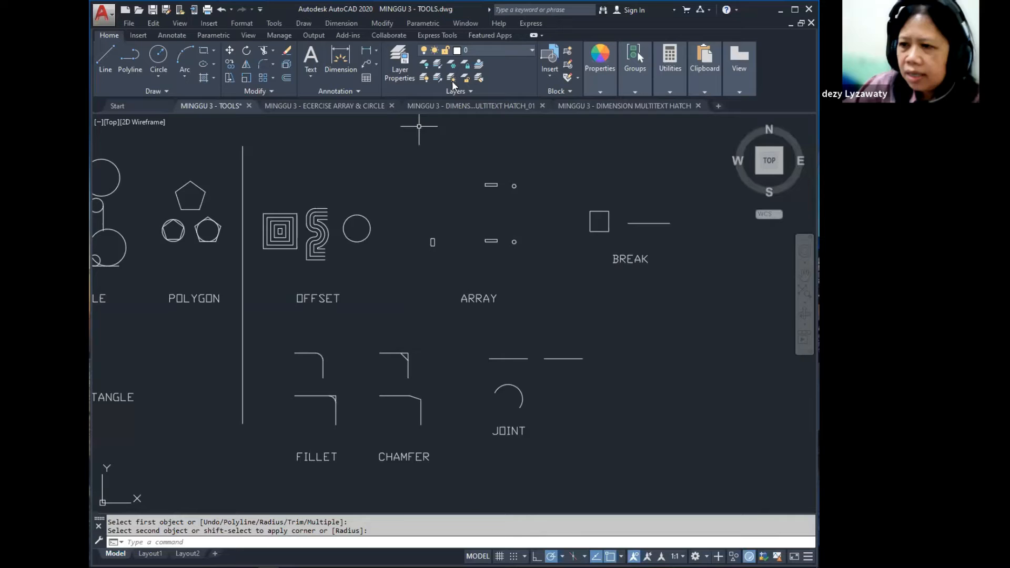
scroll(509, 270, up, 4)
mouse_move(456, 301)
middle_down()
mouse_move(521, 284)
mouse_move(465, 265)
middle_up()
scroll(468, 279, up, 2)
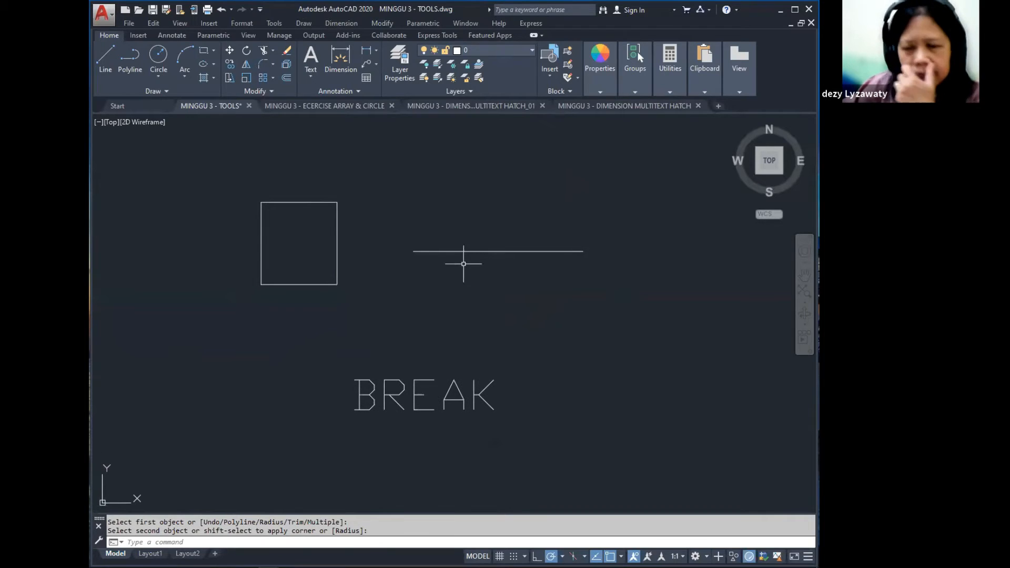
click(509, 229)
click(459, 270)
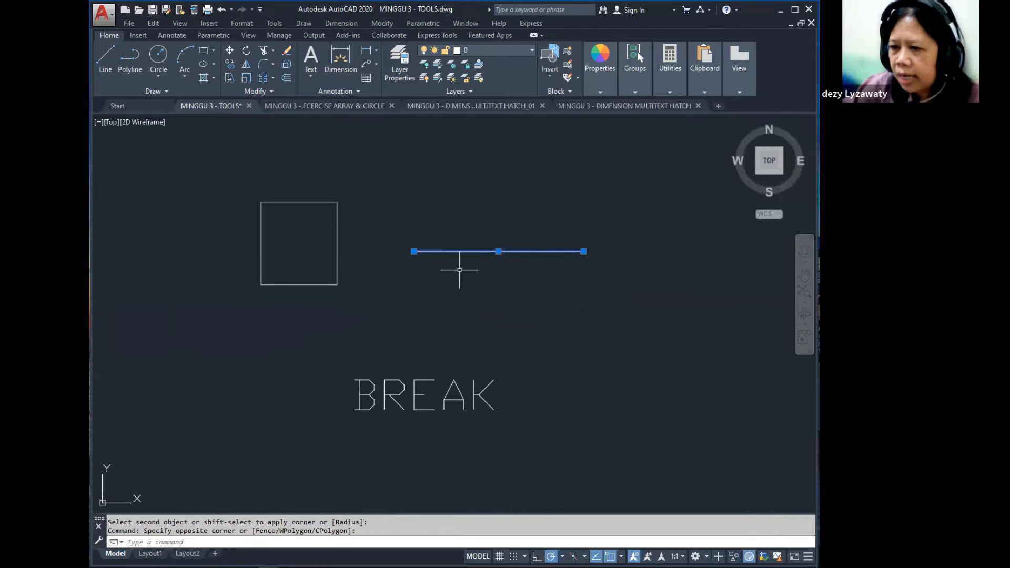
key(Escape)
click(354, 219)
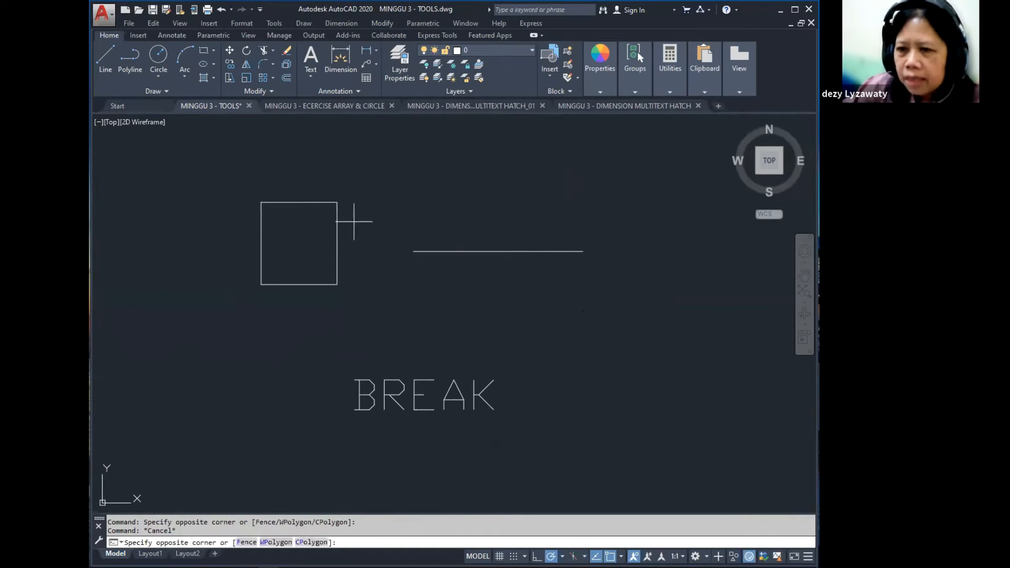
click(274, 209)
key(Escape)
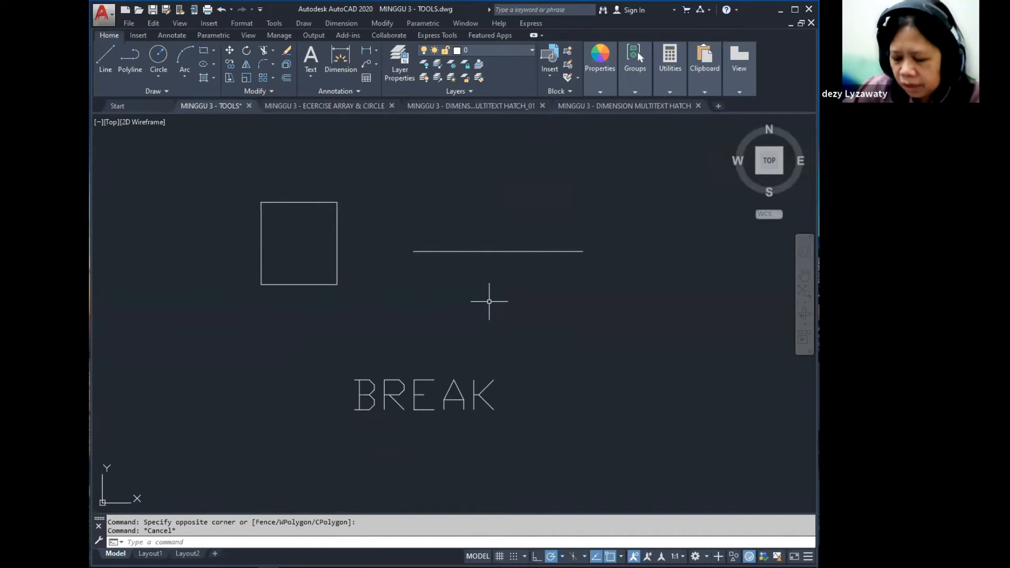
- Draw a vertical line crossing the horizontal line in the BREAK example near its left end
text(l)
key(Return)
click(449, 210)
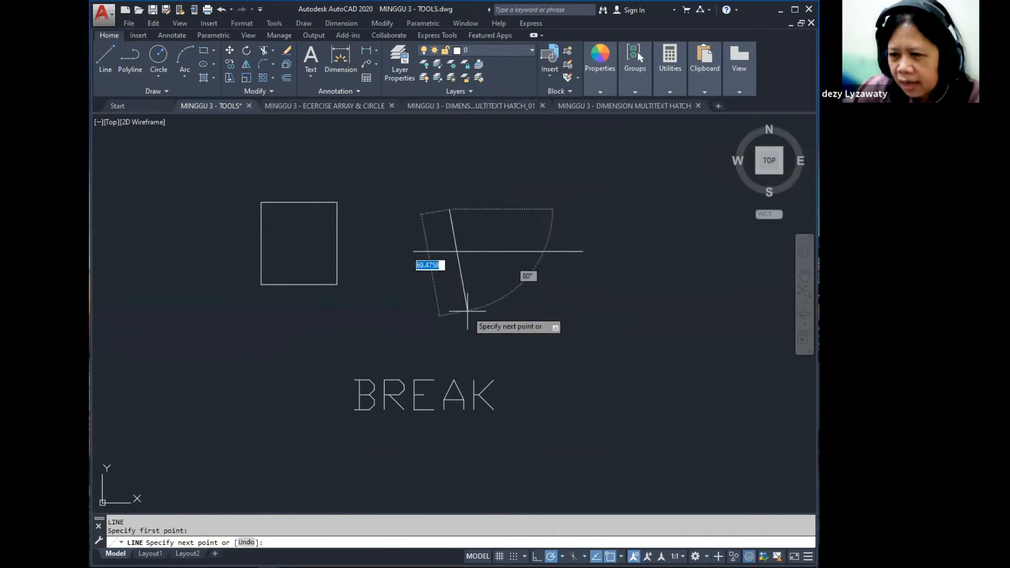
click(457, 324)
key(Return)
- Delete the vertical line crossing the horizontal line in the BREAK example
click(532, 189)
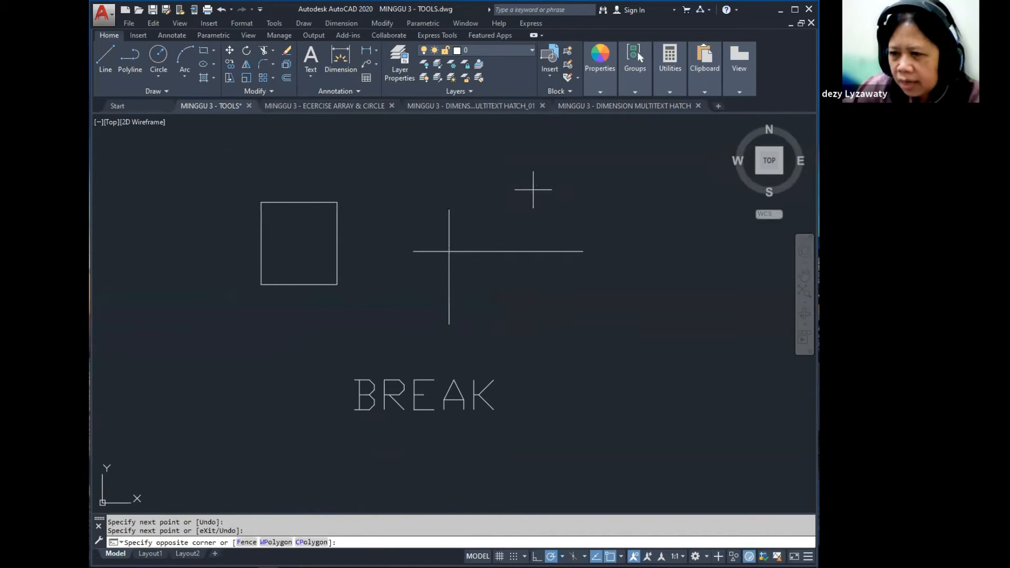
click(532, 314)
click(492, 199)
click(435, 228)
click(477, 206)
click(478, 206)
click(426, 225)
key(Delete)
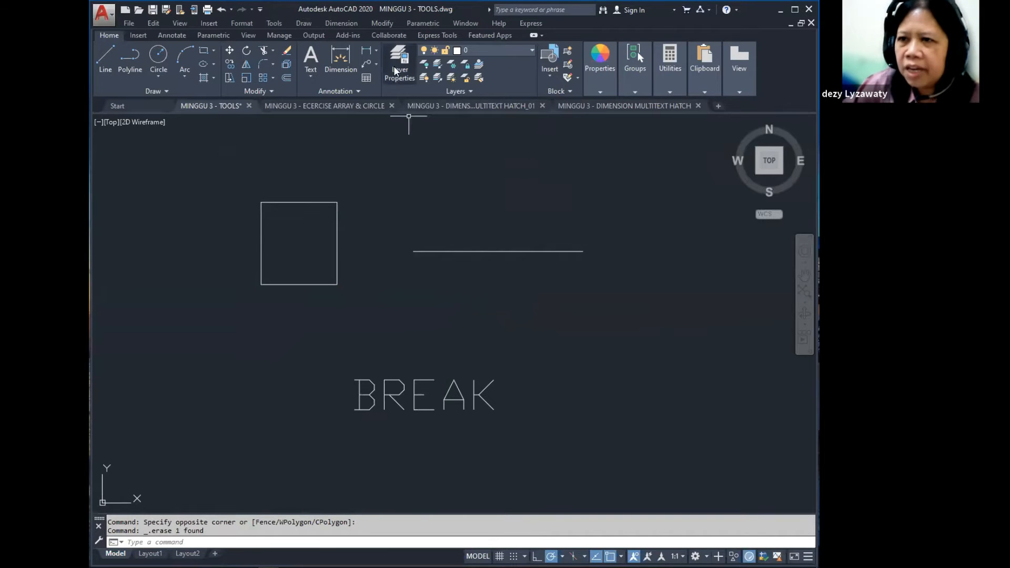
- Break the horizontal line in the BREAK example, removing the piece from a point just left of the middle to its midpoint
key(ctrl)
click(387, 24)
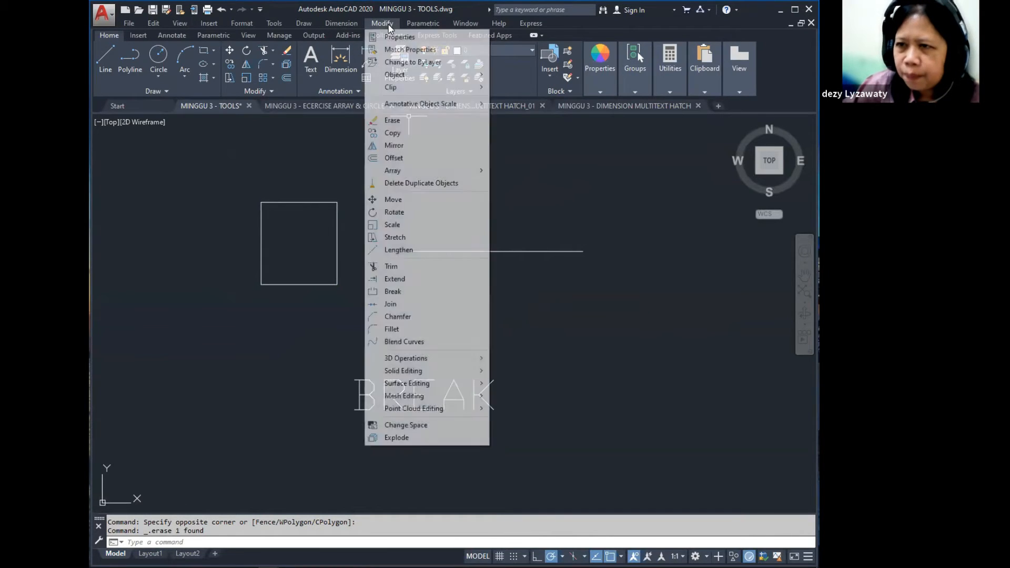
key(ctrl)
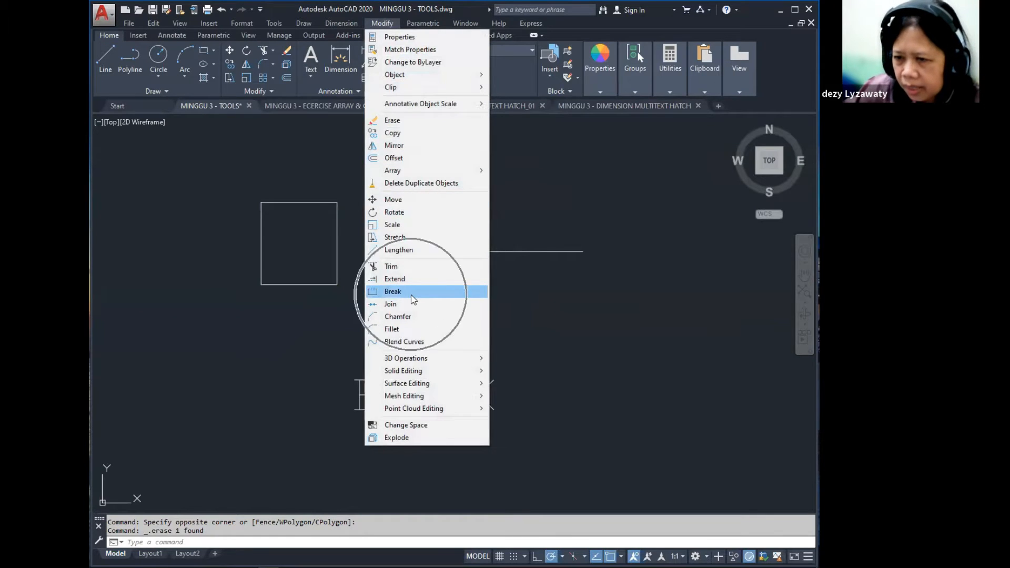
click(393, 291)
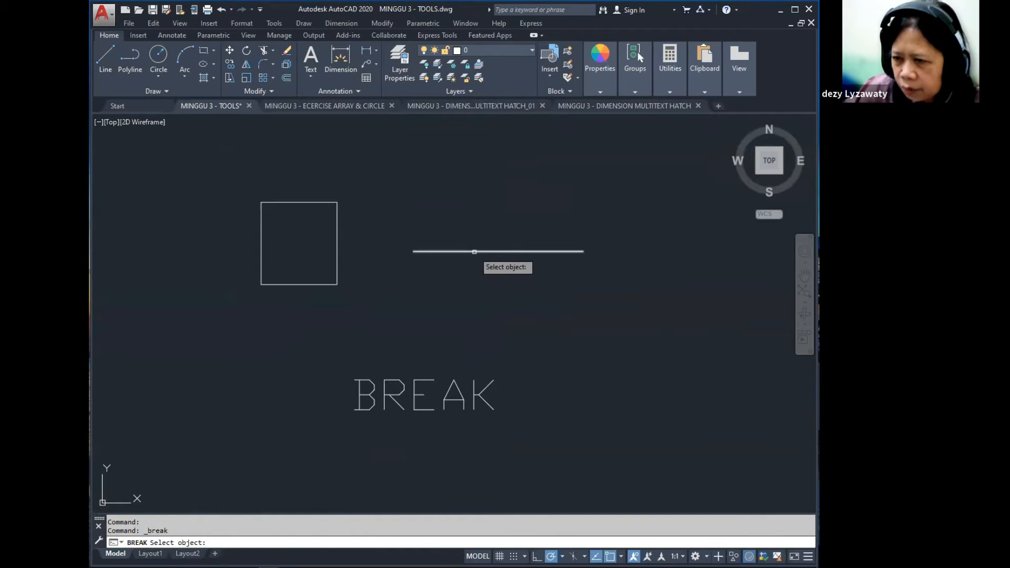
click(471, 252)
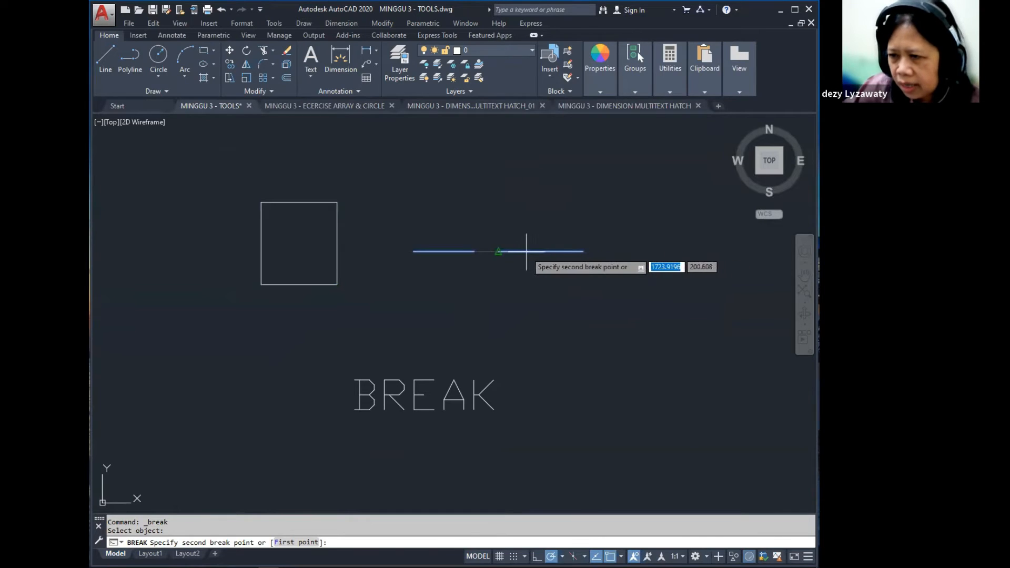
click(498, 251)
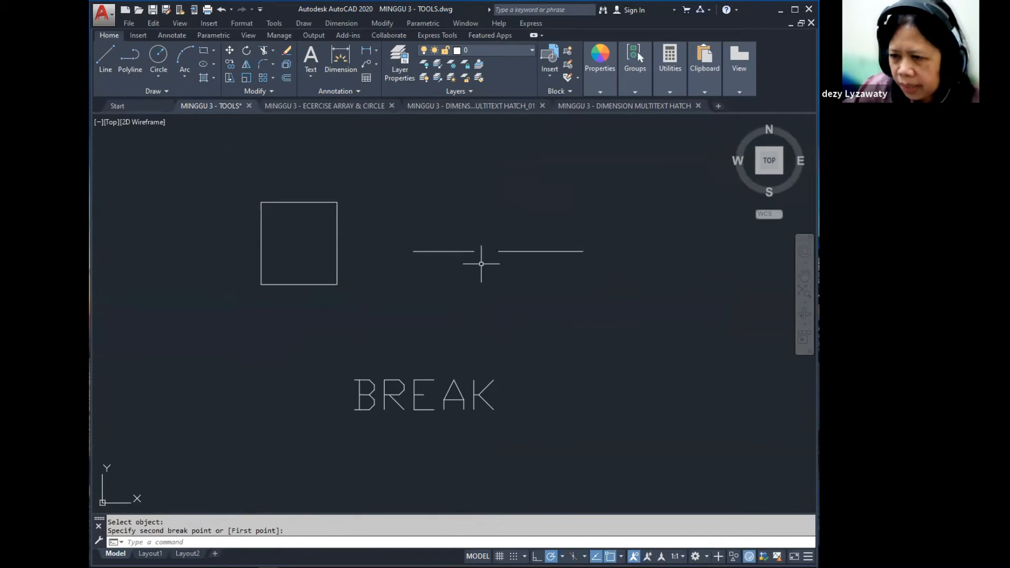
- Break the square in the BREAK example between its two upper corners, removing the whole top edge
mouse_move(407, 290)
middle_down()
mouse_move(547, 295)
mouse_move(521, 312)
middle_up()
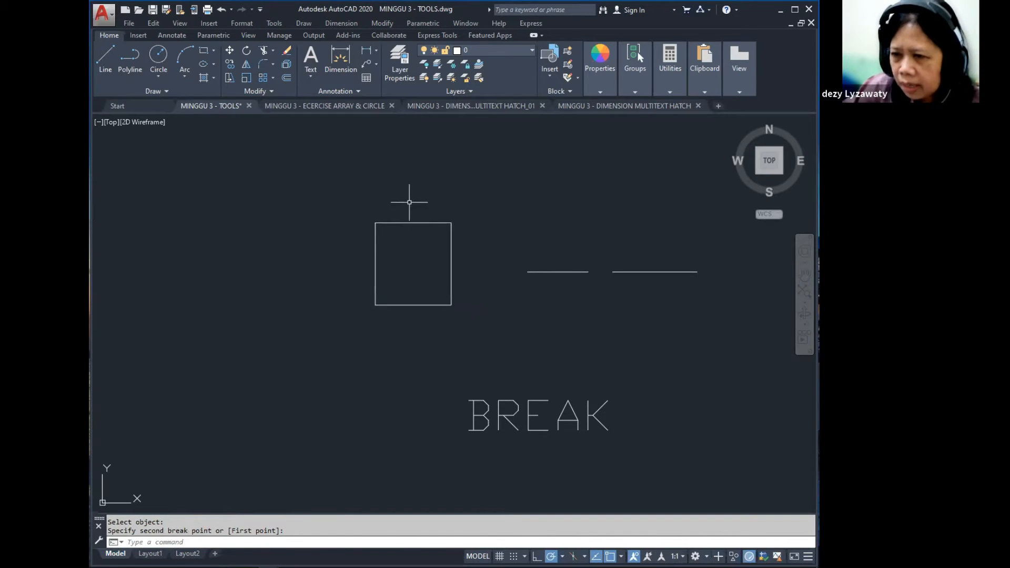
click(375, 24)
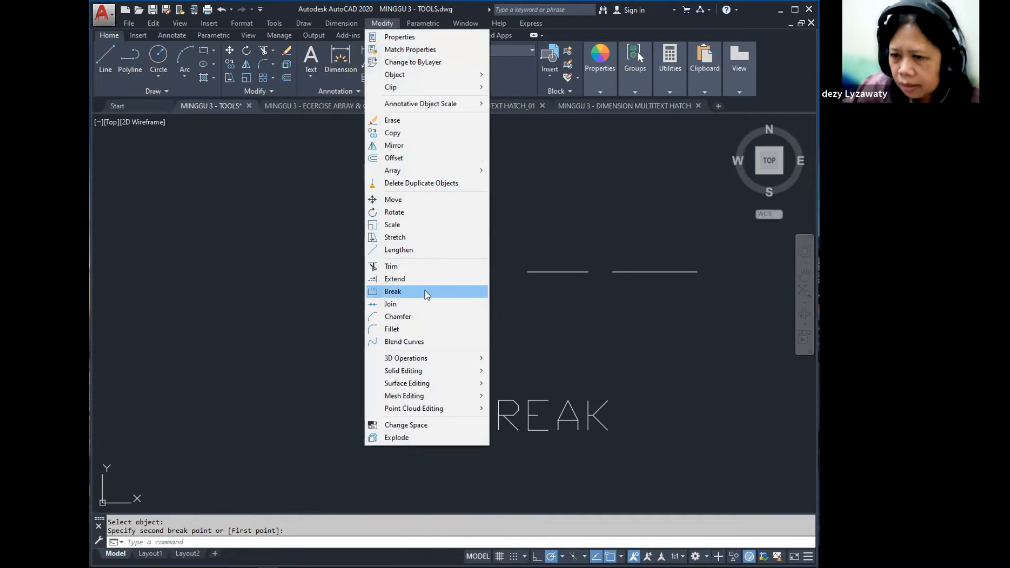
click(427, 292)
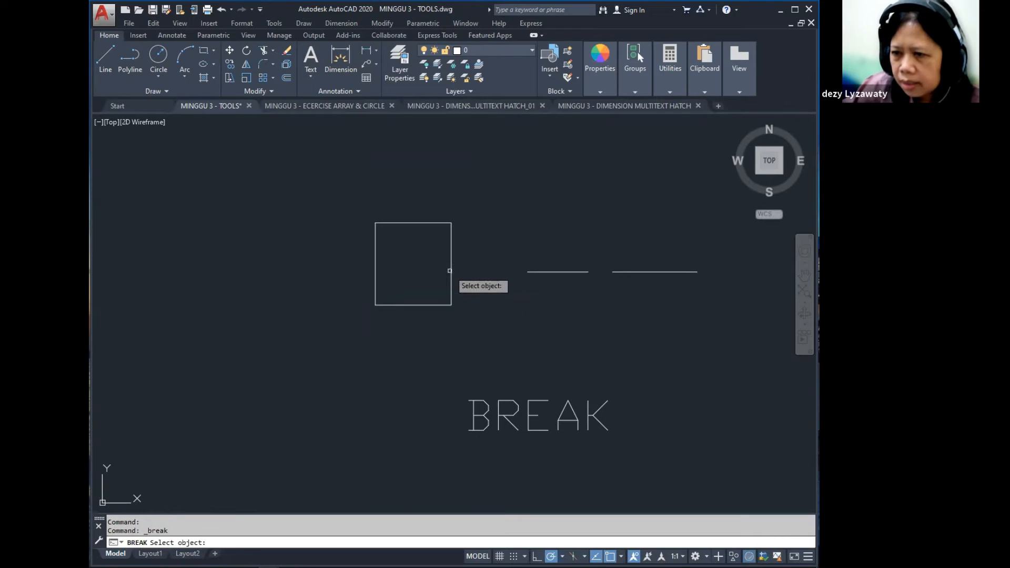
click(449, 270)
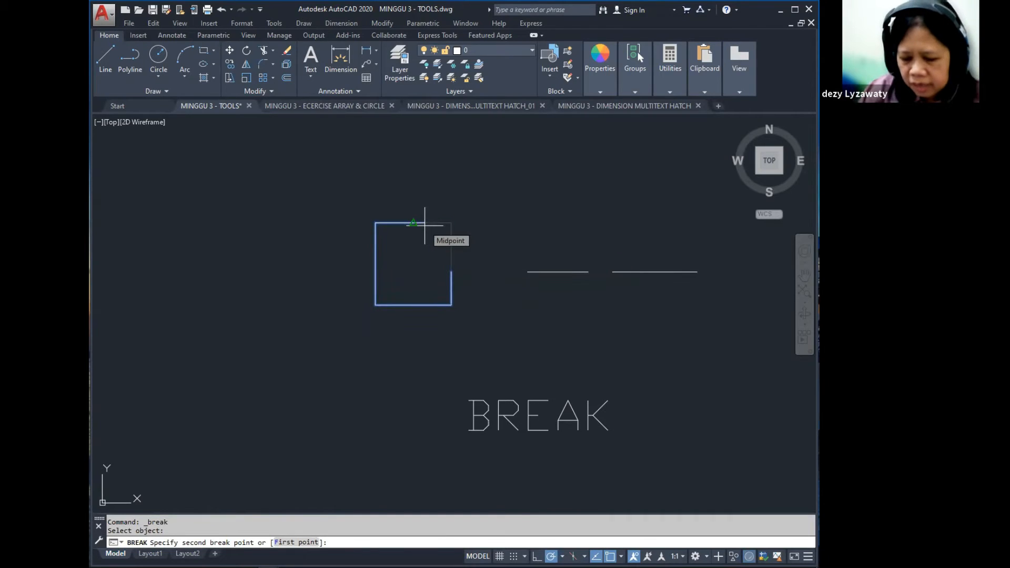
text(f)
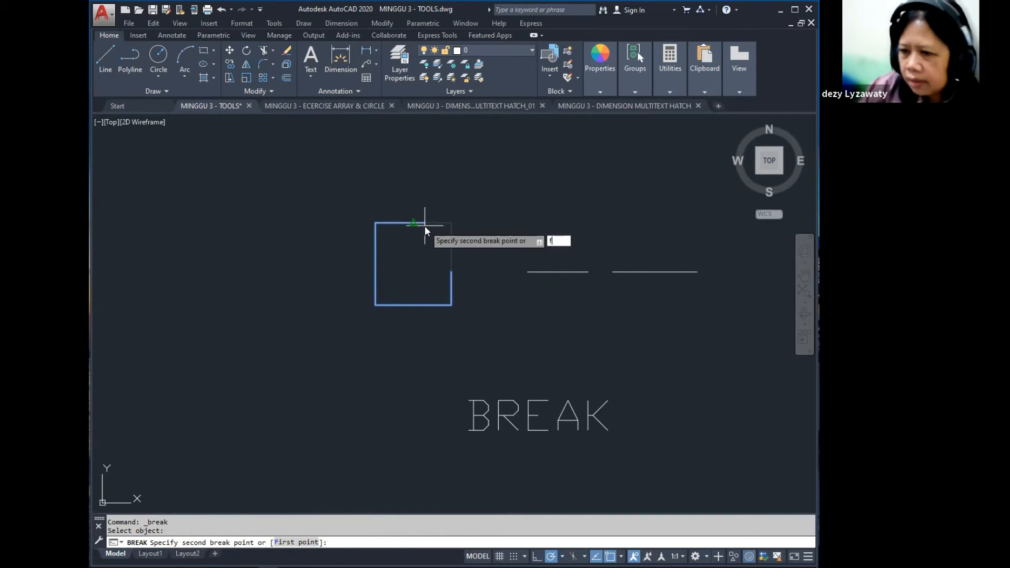
key(Return)
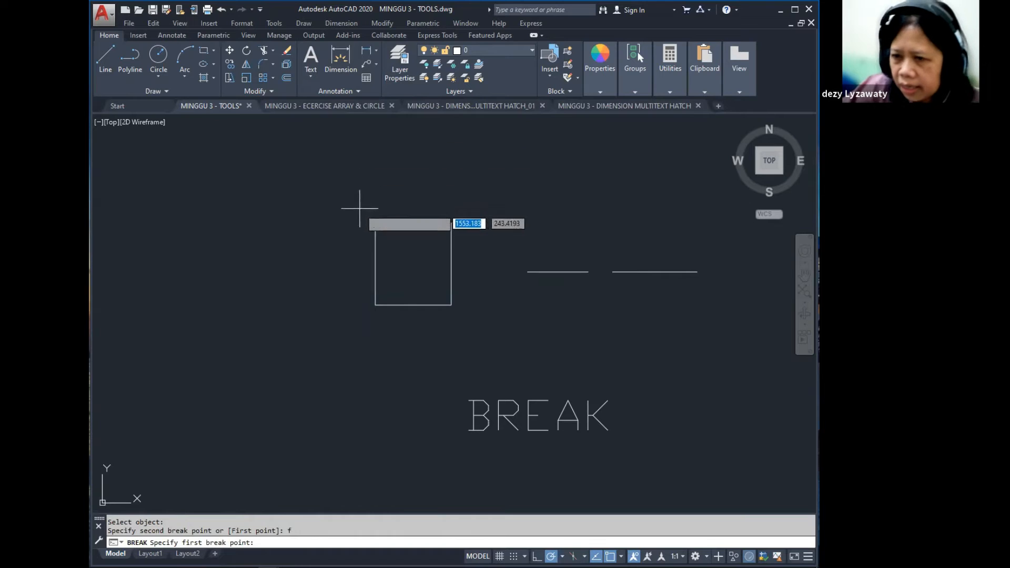
click(375, 222)
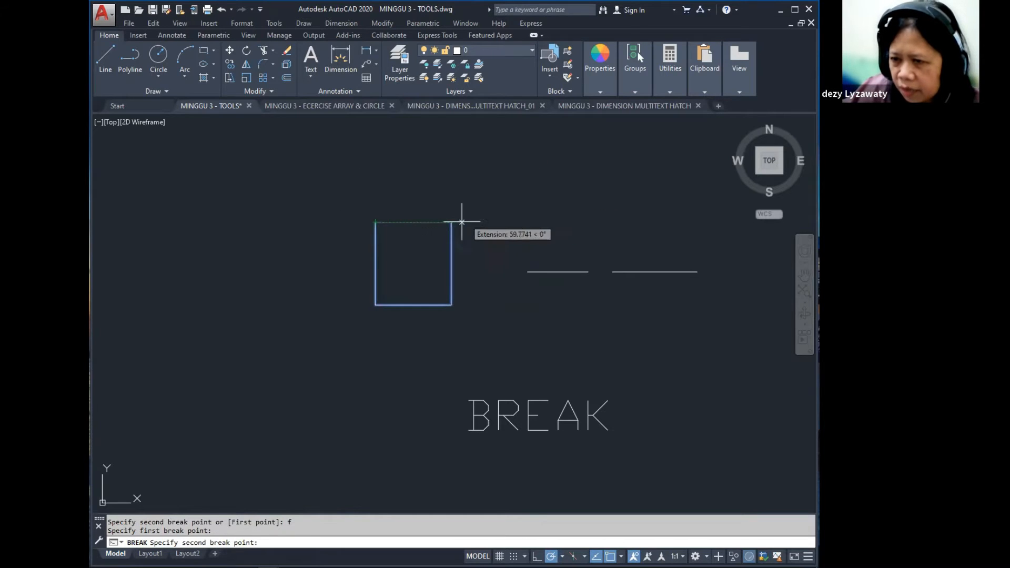
click(452, 223)
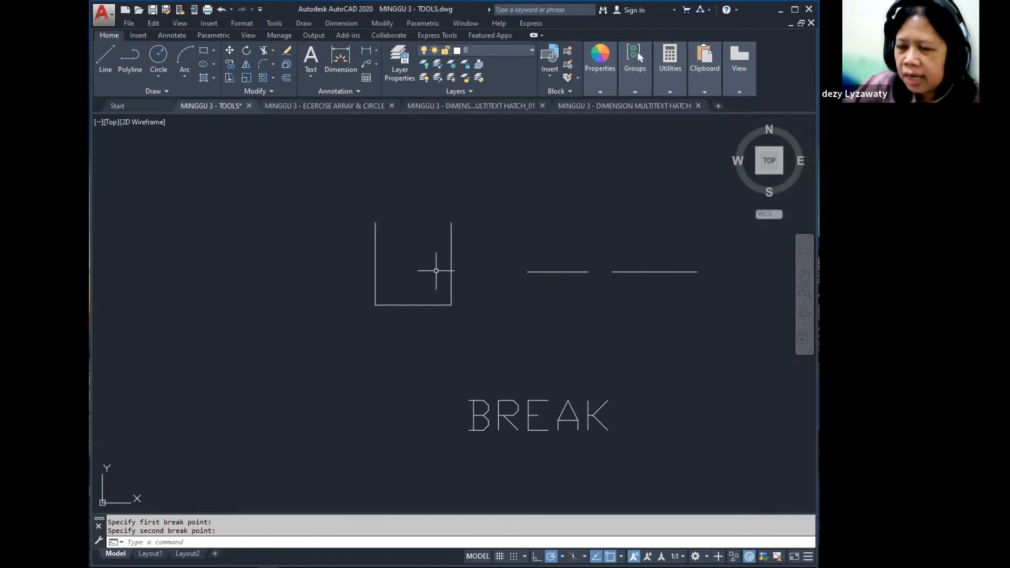
scroll(434, 262, down, 2)
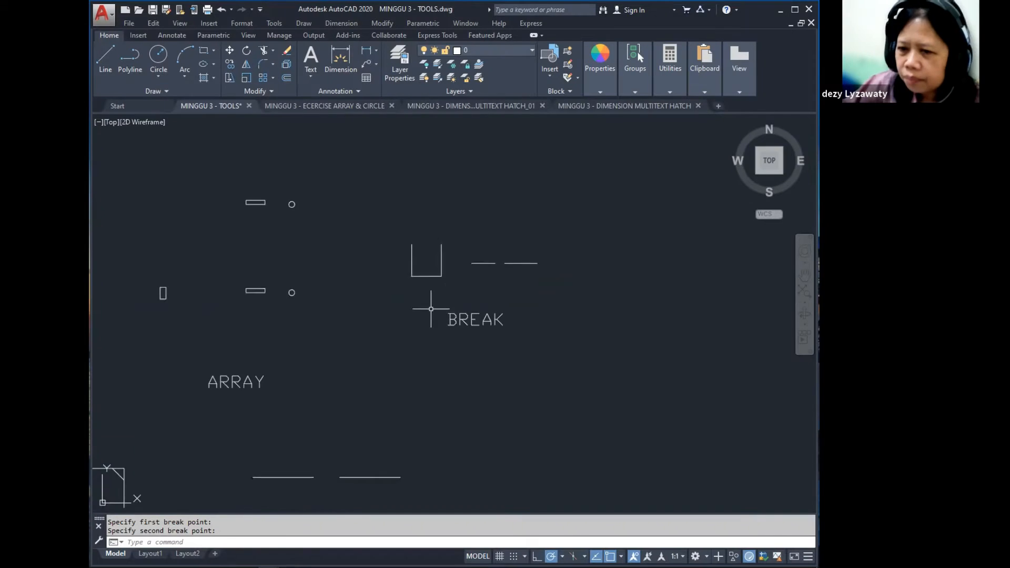
middle_drag(428, 308, 532, 155)
scroll(471, 279, up, 2)
middle_drag(481, 277, 471, 202)
click(381, 23)
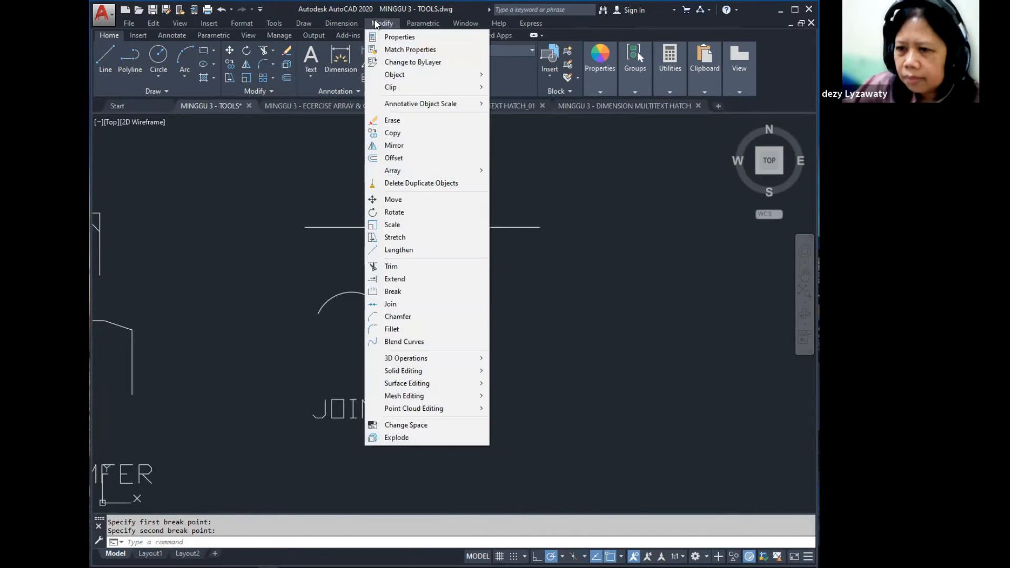
click(413, 308)
scroll(487, 271, down, 2)
middle_drag(474, 255, 355, 391)
middle_drag(338, 336, 478, 194)
scroll(452, 241, up, 4)
key(Escape)
click(387, 253)
click(360, 241)
click(534, 232)
click(509, 273)
key(Escape)
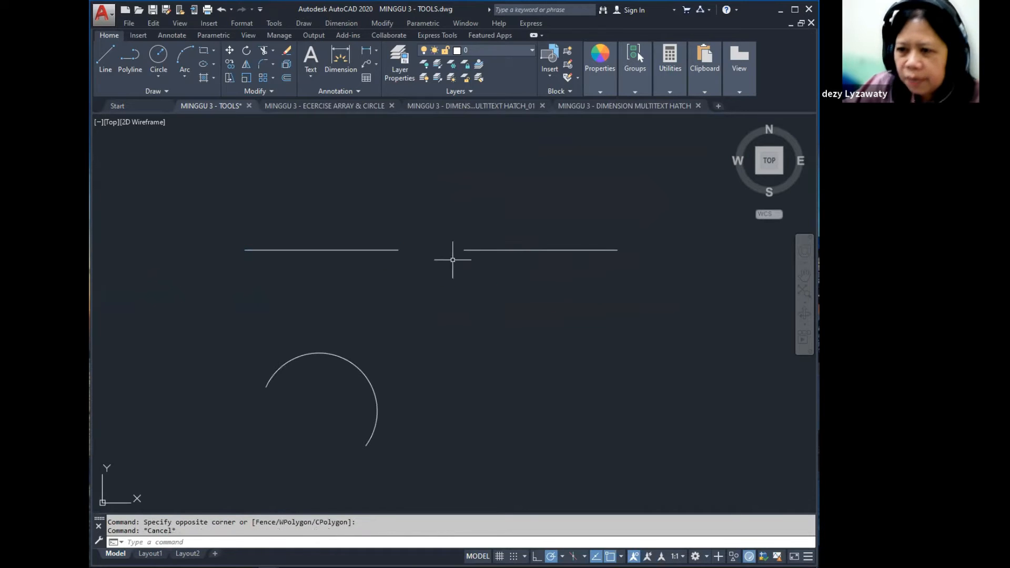
- Stretch the right-hand line's inner end to the left-hand line's endpoint in the JOINT example and undo the stretch
click(492, 195)
click(473, 268)
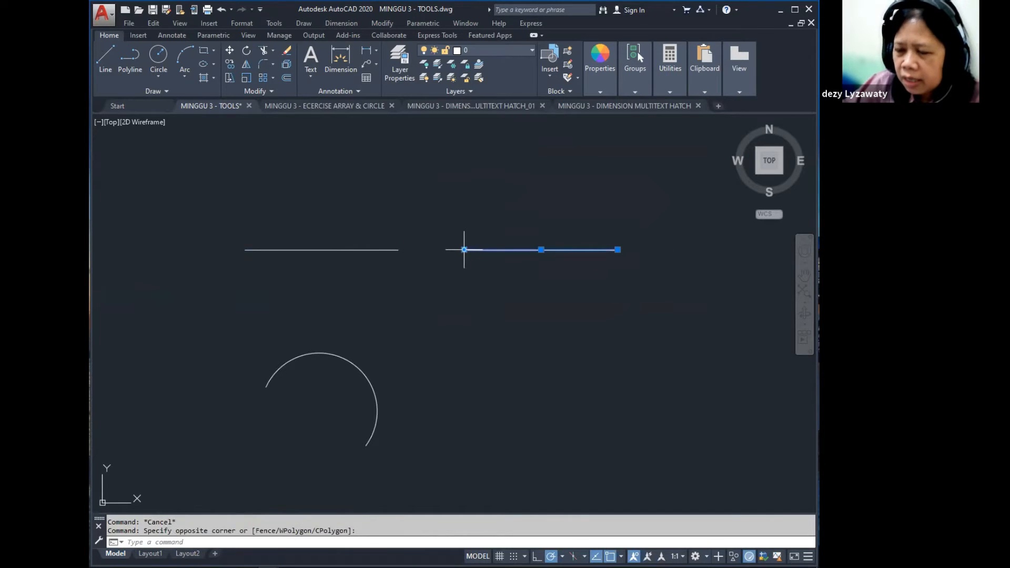
key(Escape)
click(502, 224)
click(479, 289)
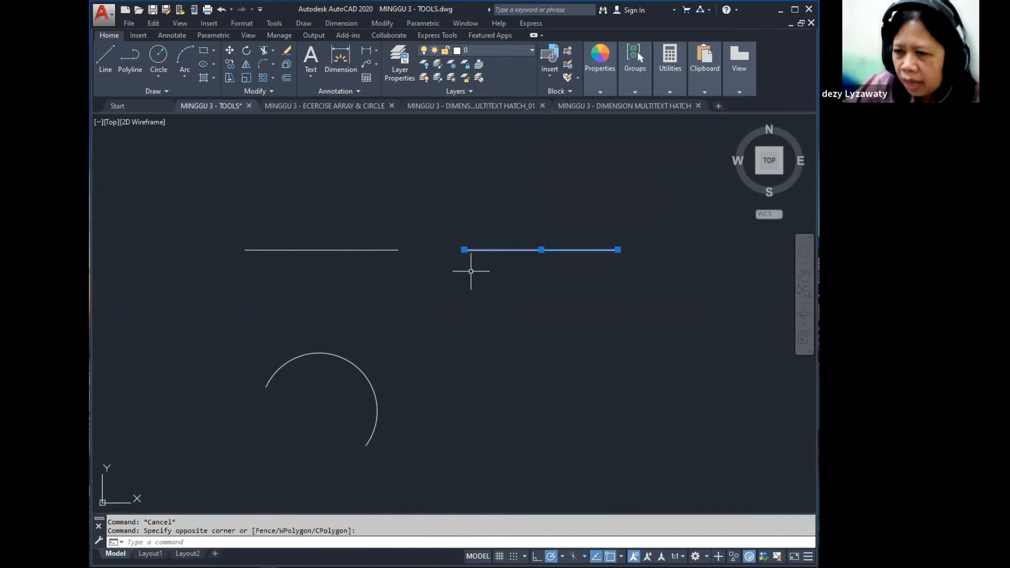
click(464, 249)
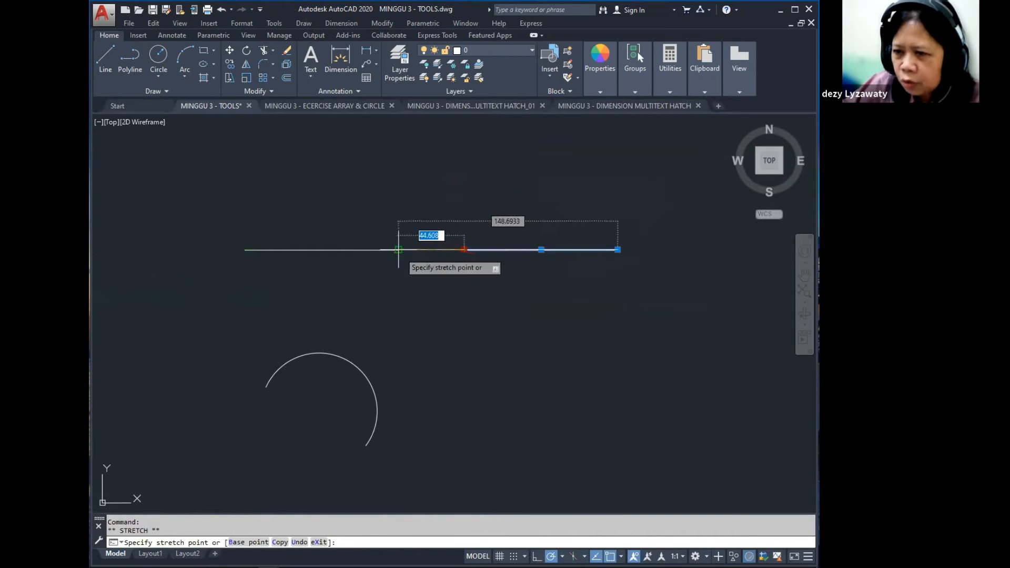
click(398, 249)
key(Escape)
key(Return)
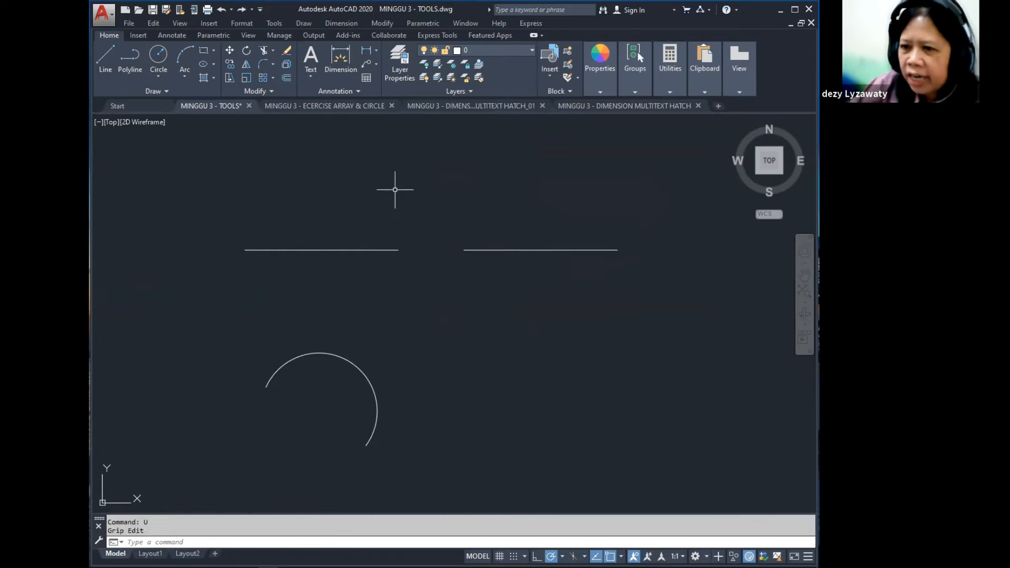
- Join the two separate horizontal lines in the JOINT example into one line
click(391, 23)
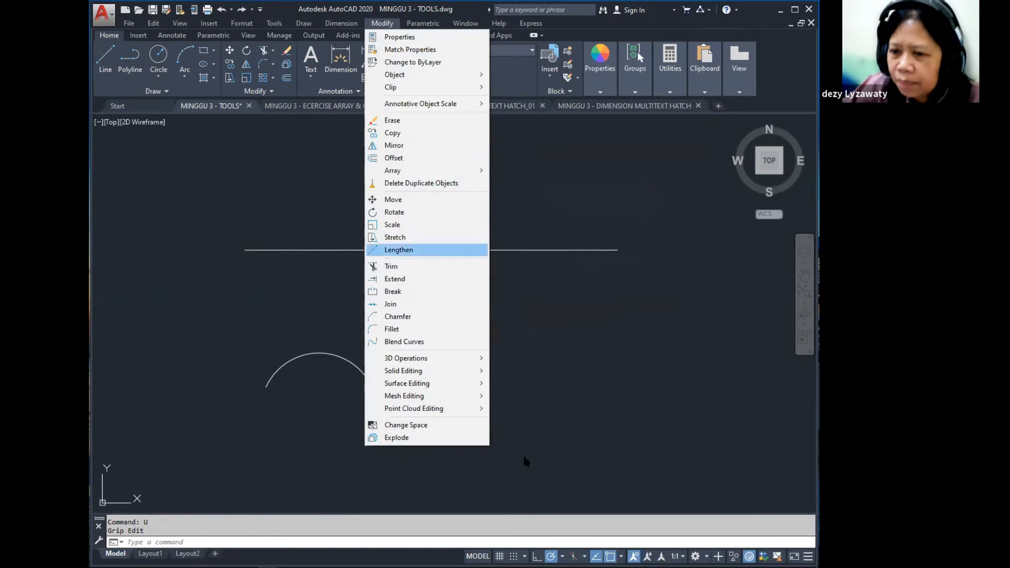
click(430, 307)
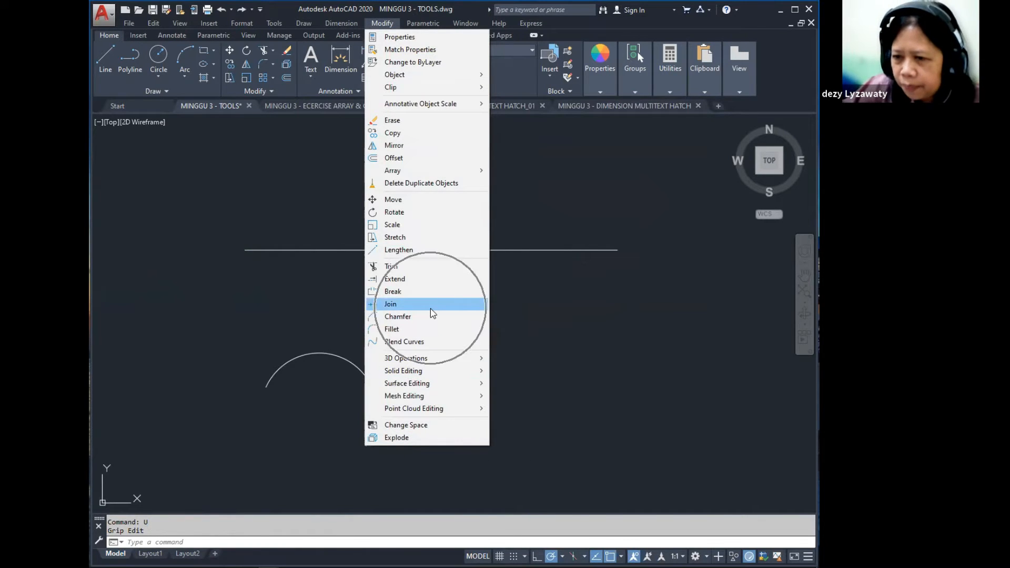
click(508, 251)
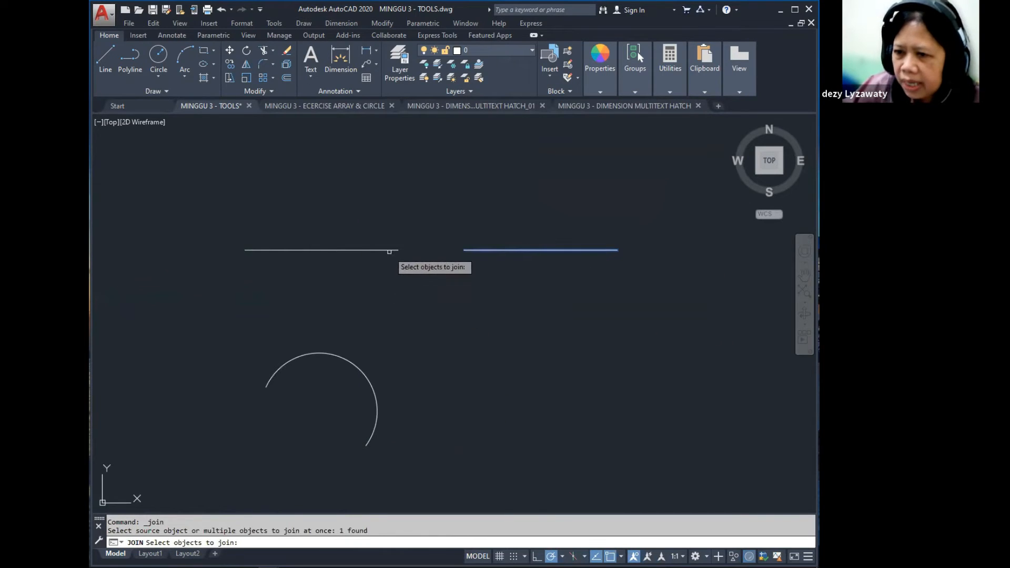
click(389, 250)
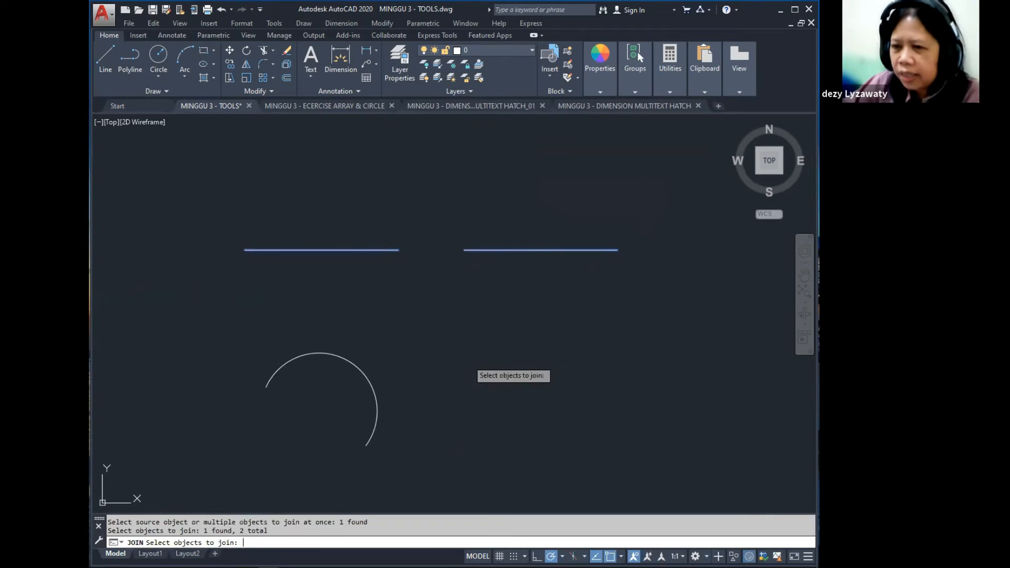
key(Return)
click(435, 250)
- Join the two pieces of the broken horizontal line in the BREAK example
scroll(530, 236, down, 3)
middle_drag(545, 241, 478, 275)
scroll(478, 275, up, 4)
key(Escape)
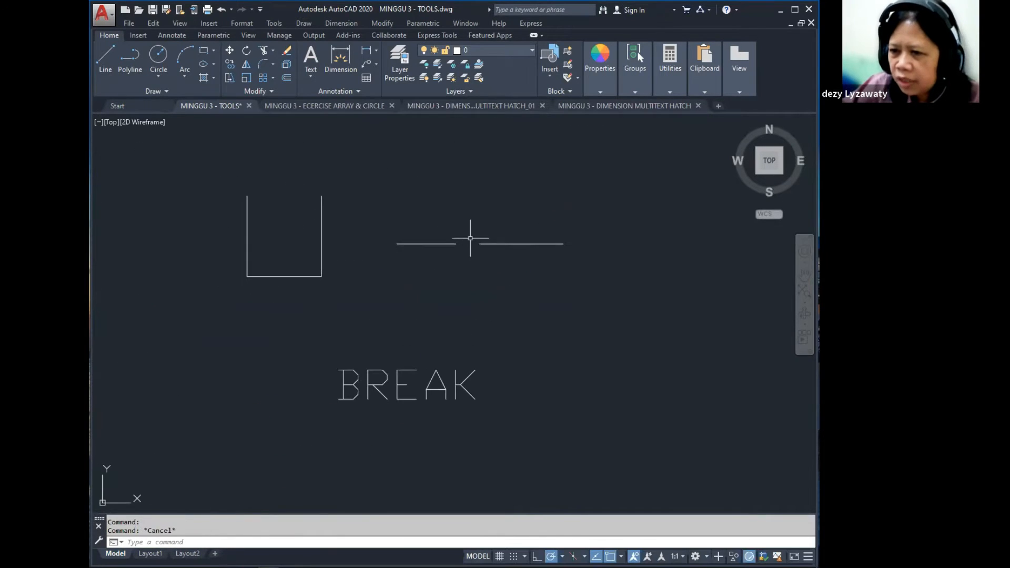
click(382, 23)
click(395, 304)
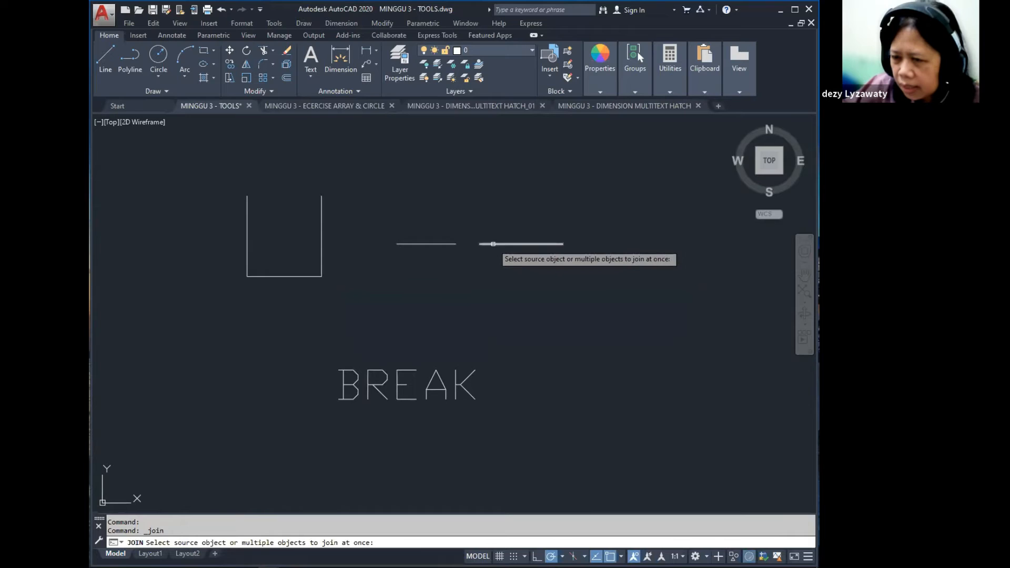
click(491, 243)
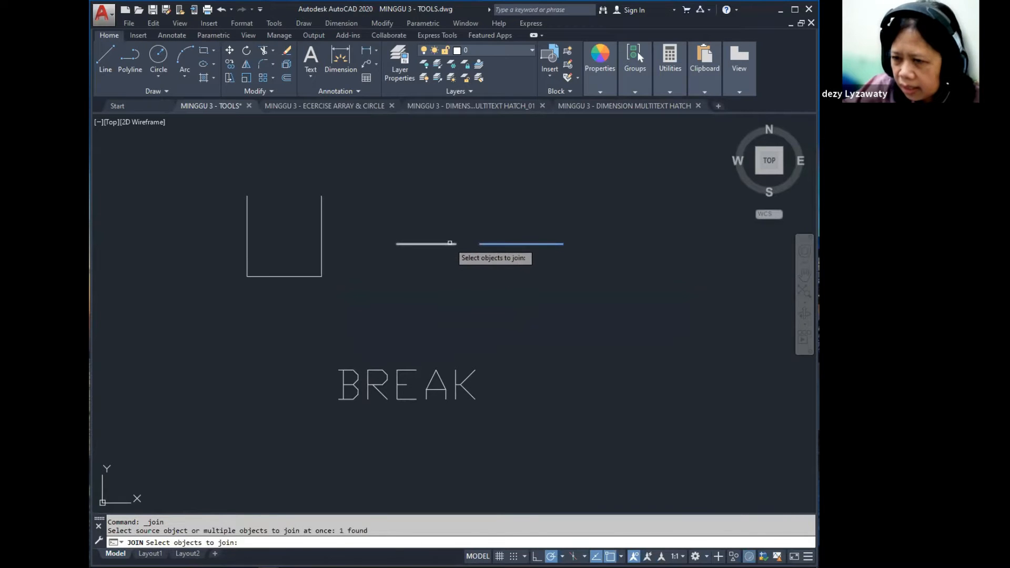
click(449, 243)
key(Return)
- Convert the open arc in the JOINT example into a full circle using Join's Close option
scroll(491, 333, down, 3)
middle_drag(492, 333, 526, 218)
scroll(443, 287, up, 4)
scroll(375, 371, up, 2)
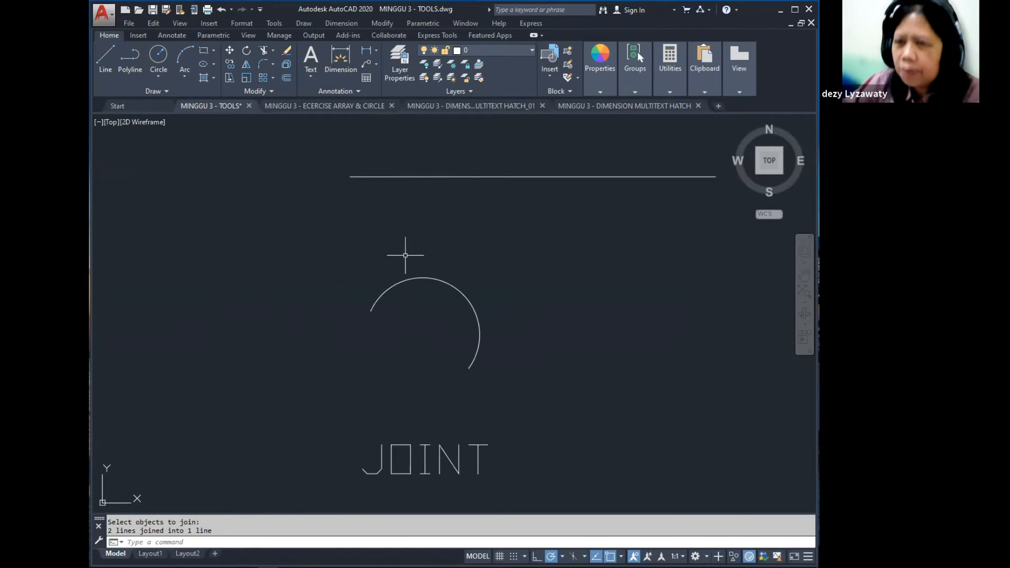
click(381, 23)
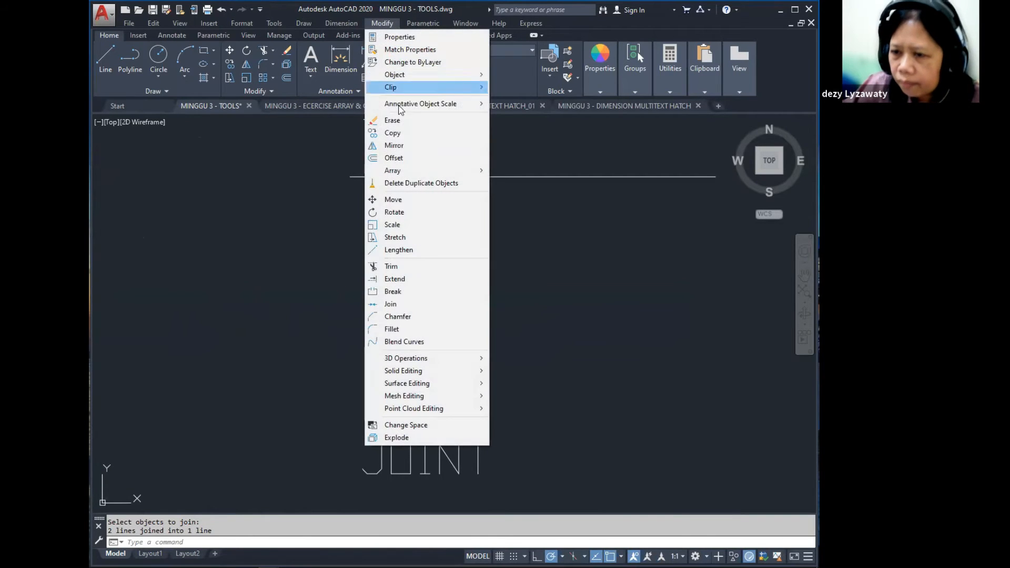
click(421, 304)
click(479, 320)
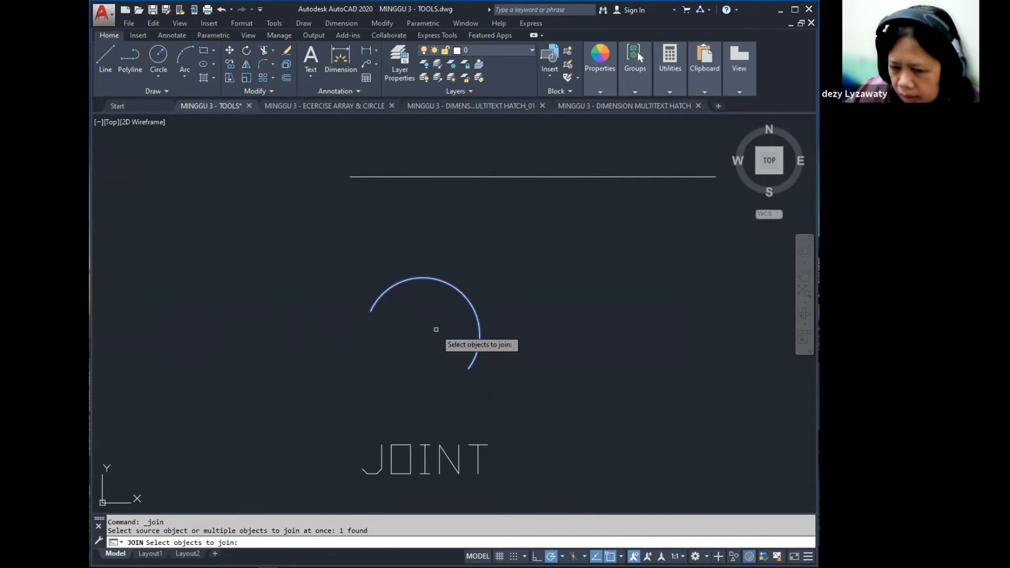
key(Return)
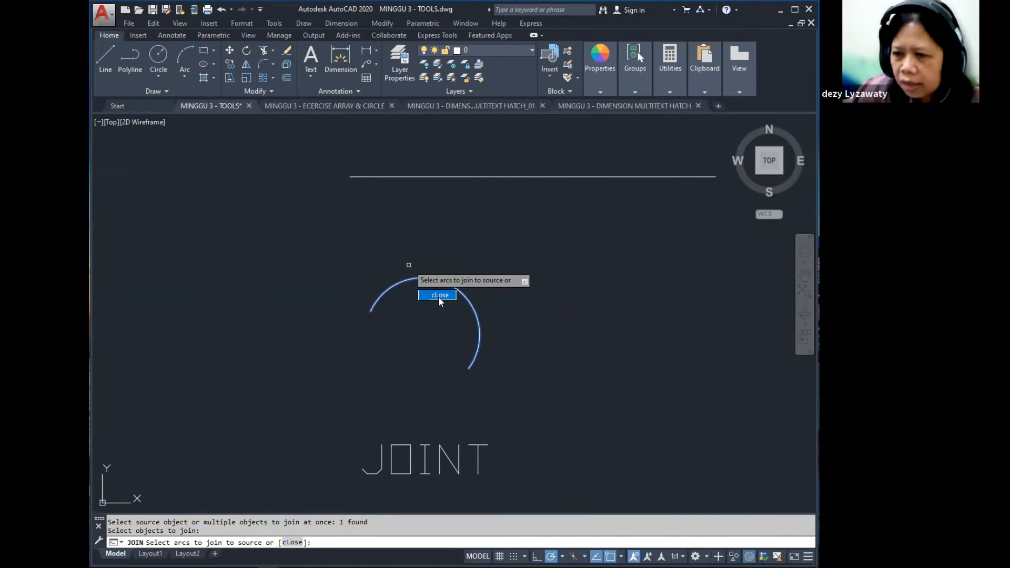
key(Return)
- Try to join the open-topped square in the BREAK example and cancel the command
scroll(525, 312, down, 5)
mouse_move(594, 271)
middle_down()
mouse_move(503, 428)
mouse_move(485, 495)
middle_up()
right_click(556, 235)
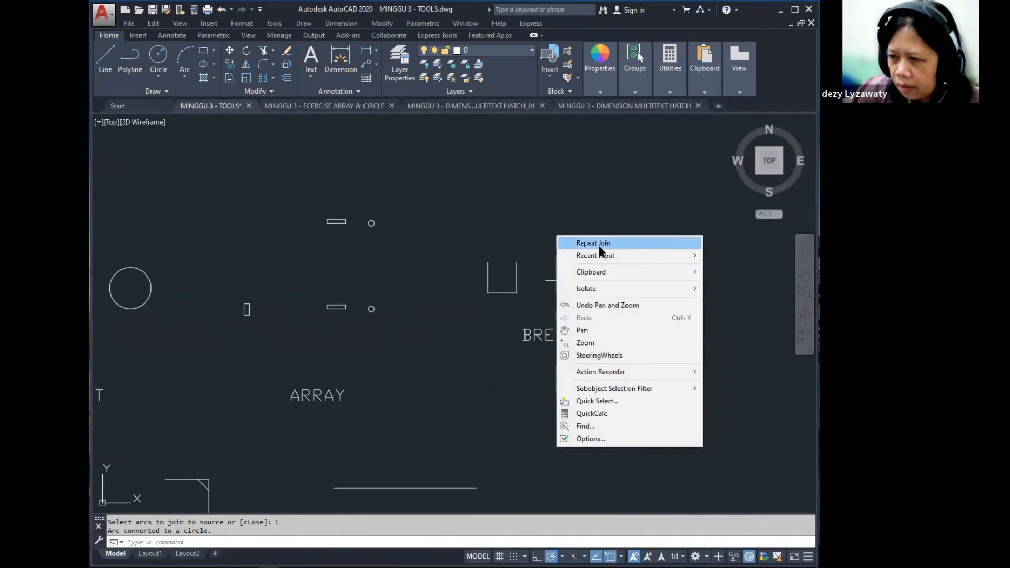
click(598, 241)
click(516, 292)
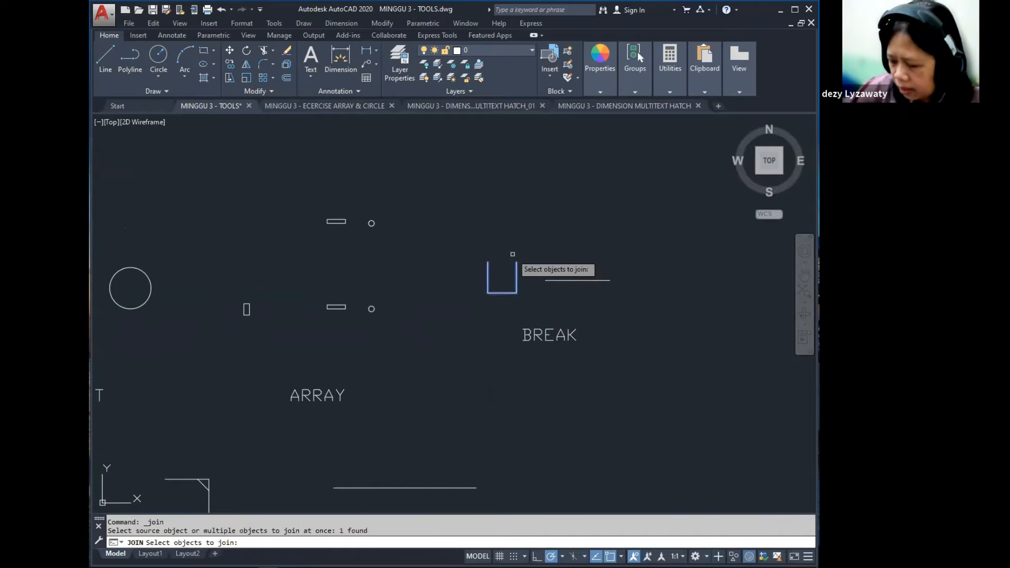
key(Return)
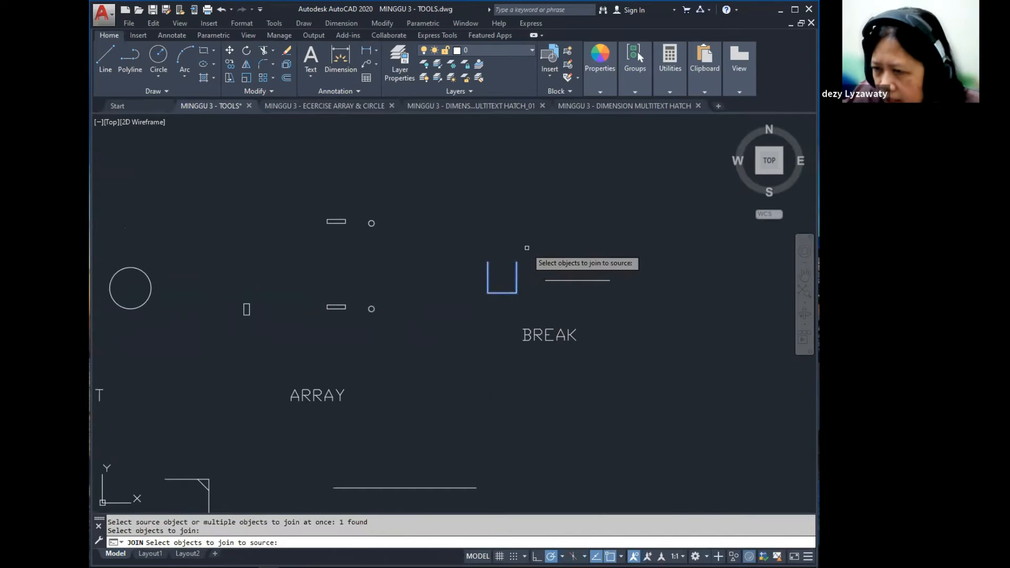
middle_drag(514, 269, 540, 208)
key(Escape)
key(Escape)
- Undo the closing of the arc into a circle in the JOINT example
middle_drag(475, 424, 541, 239)
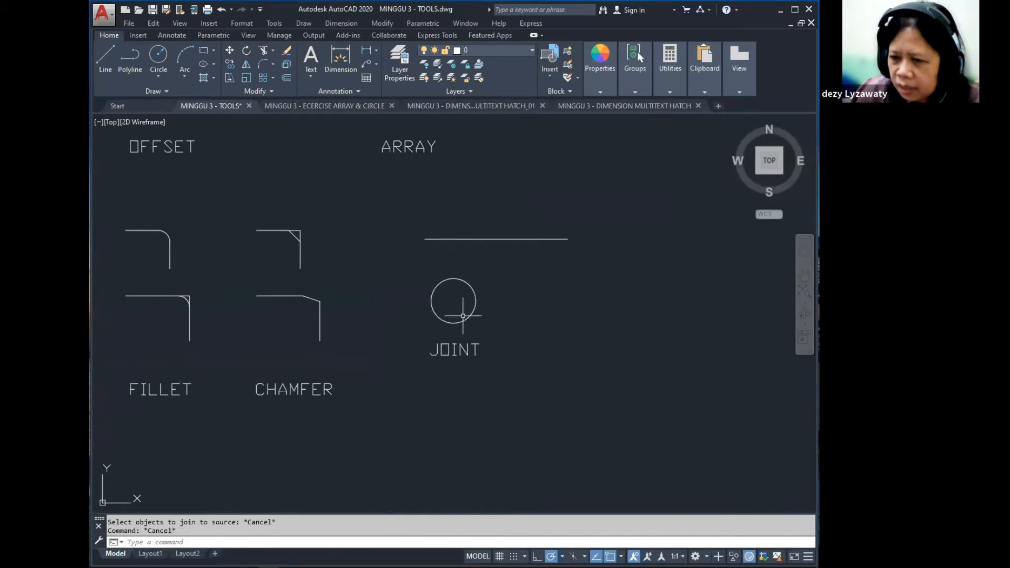
middle_drag(514, 284, 390, 513)
mouse_move(490, 260)
middle_down()
mouse_move(551, 225)
mouse_move(601, 165)
mouse_move(609, 114)
middle_up()
text(u)
key(Return)
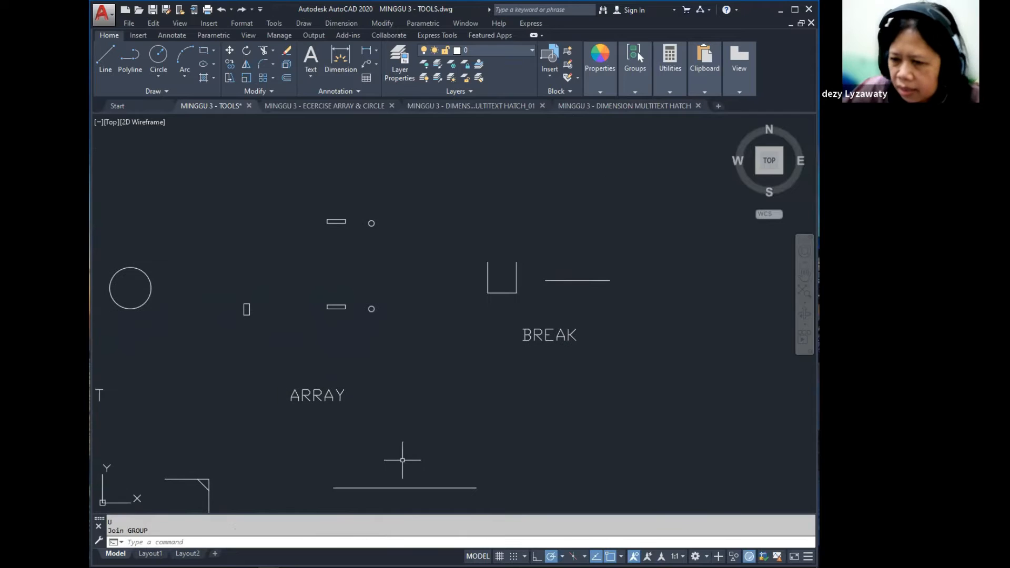
middle_drag(402, 460, 501, 300)
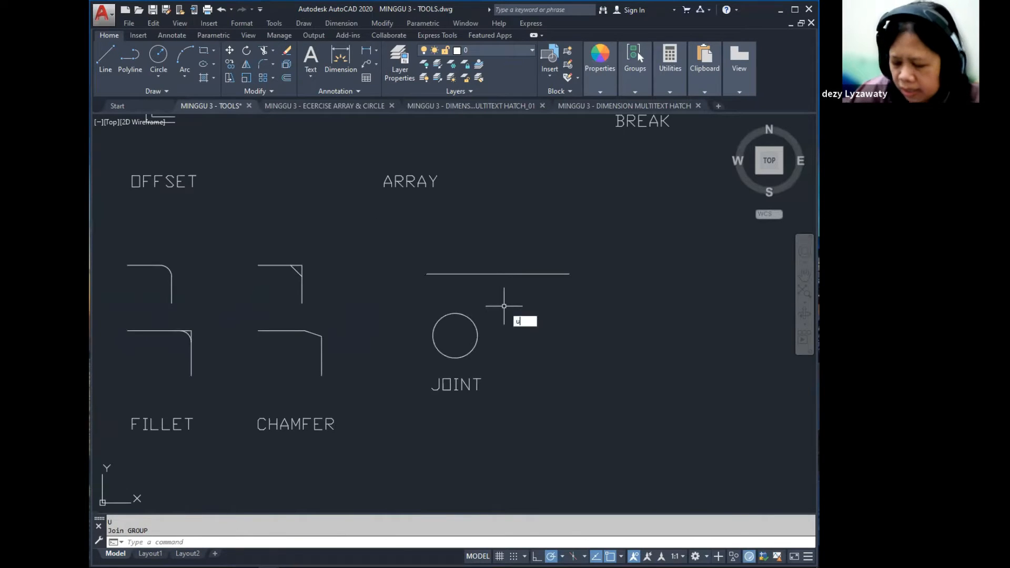
scroll(503, 306, up, 3)
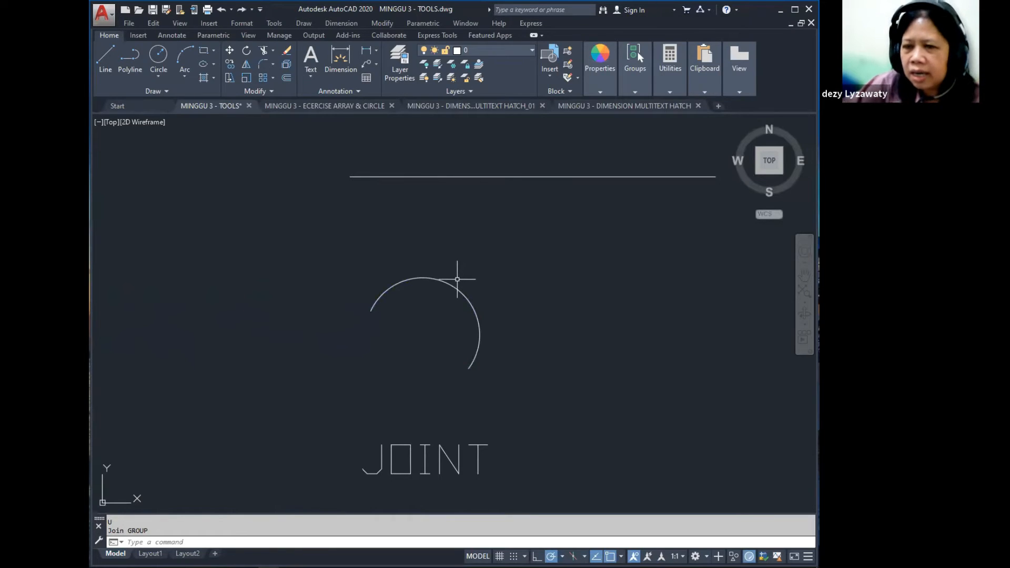
- Convert the open arc in the JOINT example into a full circle again using Join's Close option
click(383, 23)
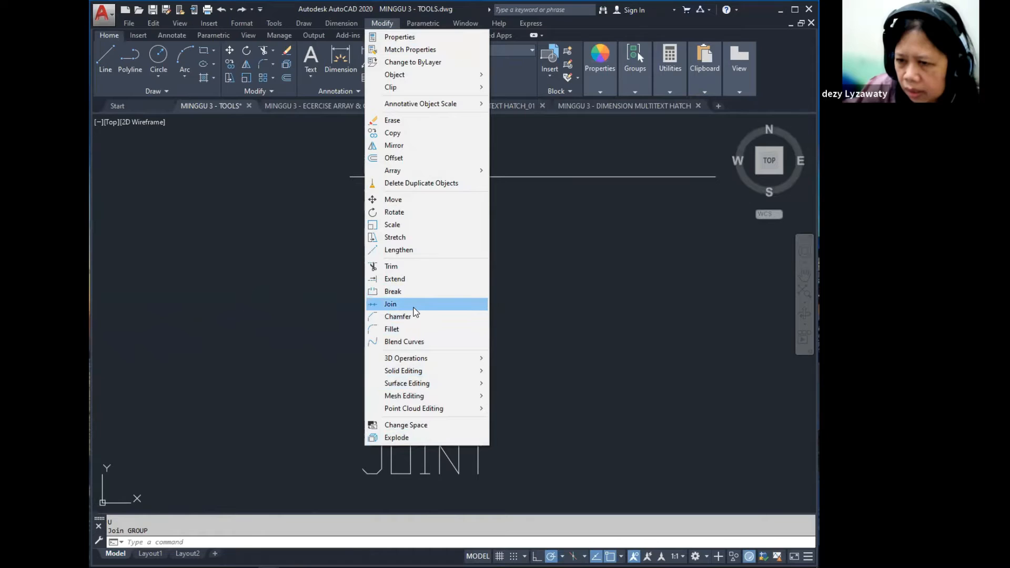
click(413, 305)
click(469, 308)
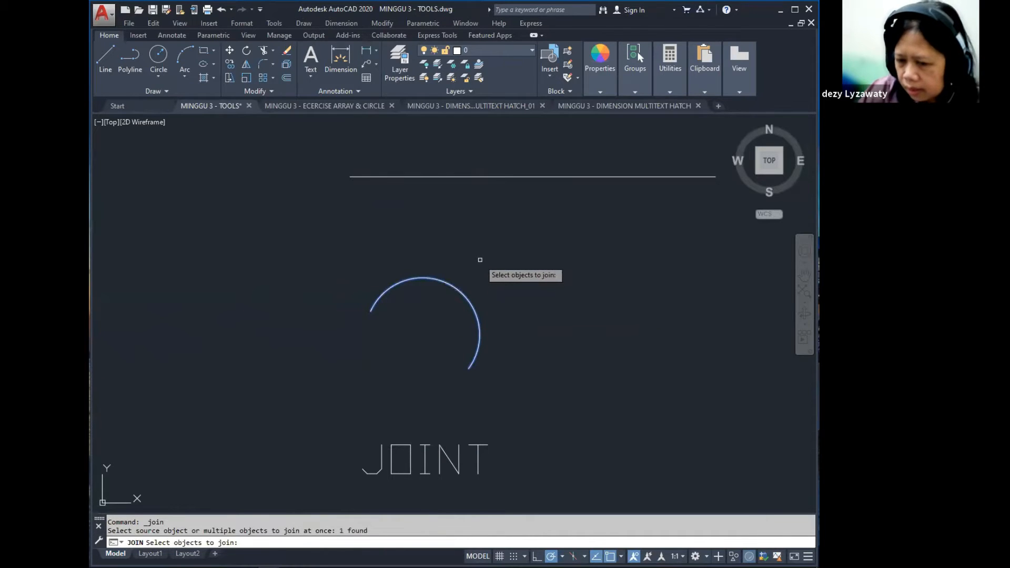
key(Return)
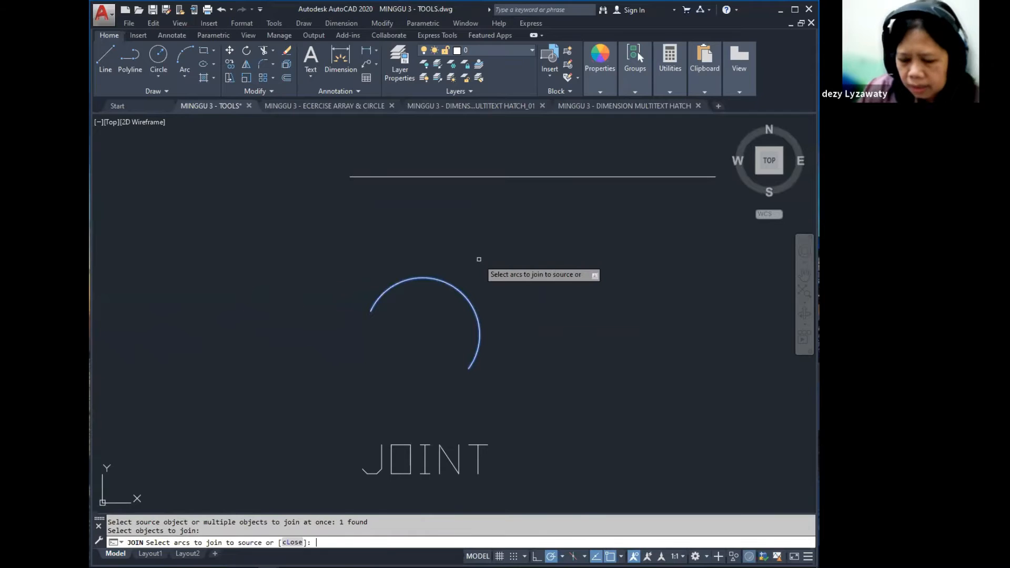
text(l)
key(Return)
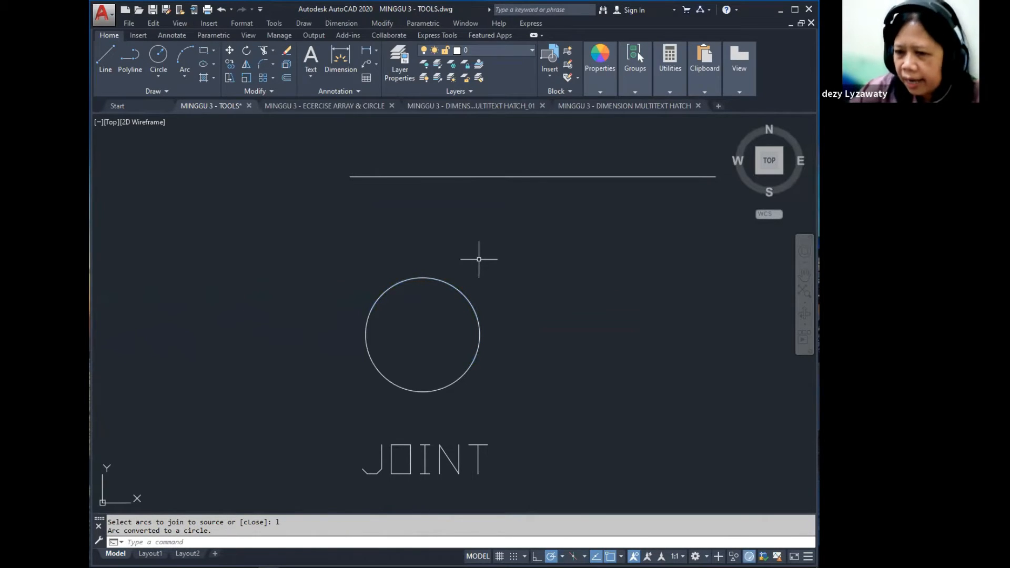
- Create a rectangular array of the small upright rectangle in the ARRAY example, with 4 columns and 3 rows
scroll(432, 331, down, 6)
mouse_move(419, 262)
middle_down()
mouse_move(426, 289)
mouse_move(468, 338)
mouse_move(483, 340)
mouse_move(480, 323)
middle_up()
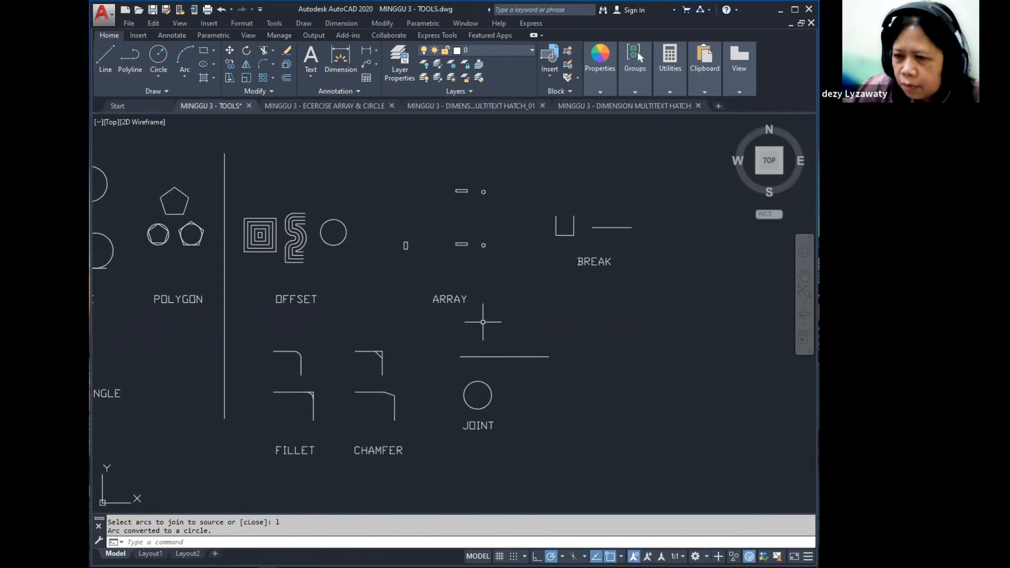
scroll(470, 310, down, 3)
scroll(510, 345, up, 6)
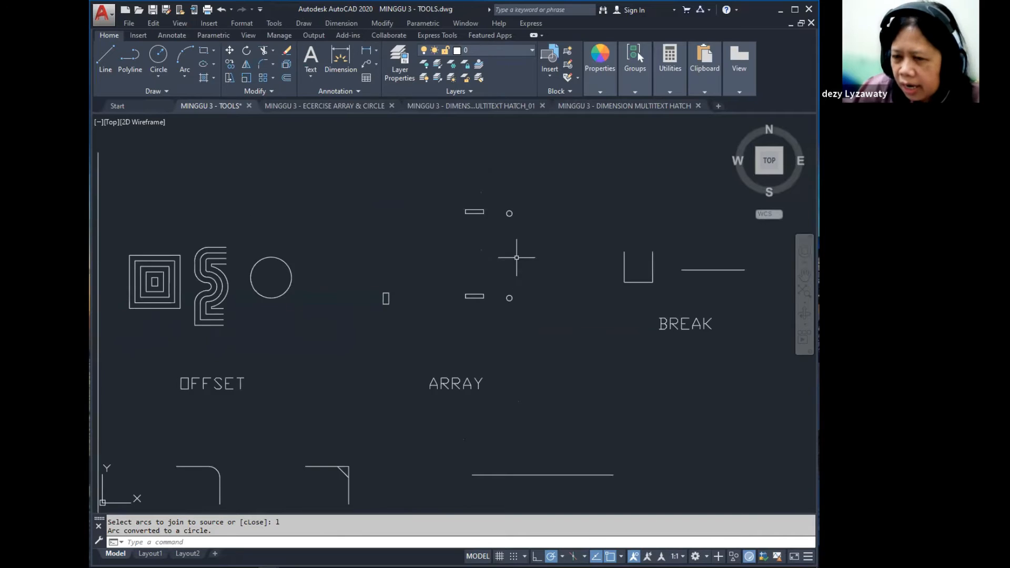
scroll(516, 258, up, 2)
mouse_move(491, 292)
middle_down()
mouse_move(559, 245)
mouse_move(689, 208)
mouse_move(551, 270)
mouse_move(559, 252)
middle_up()
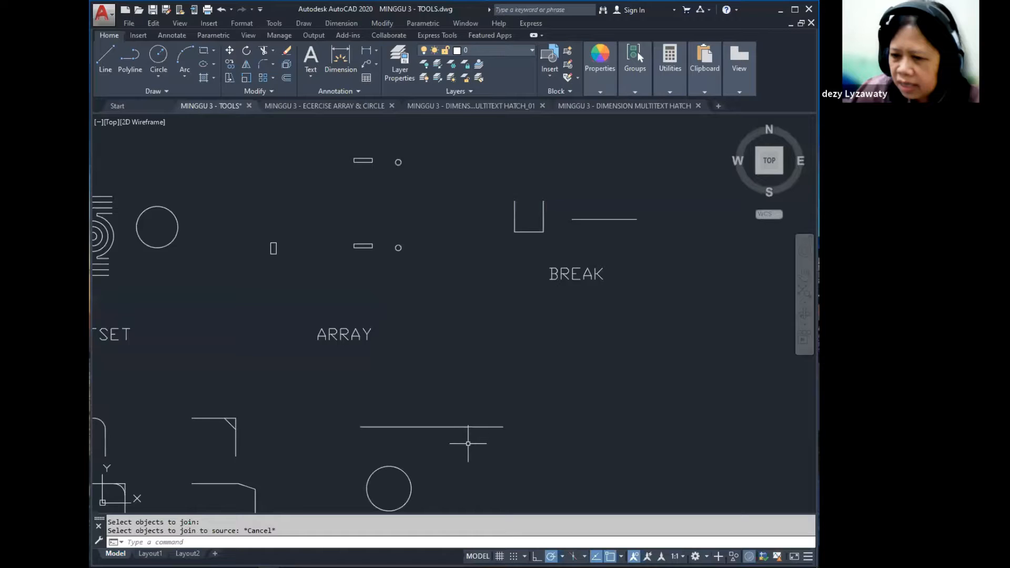
scroll(541, 248, up, 2)
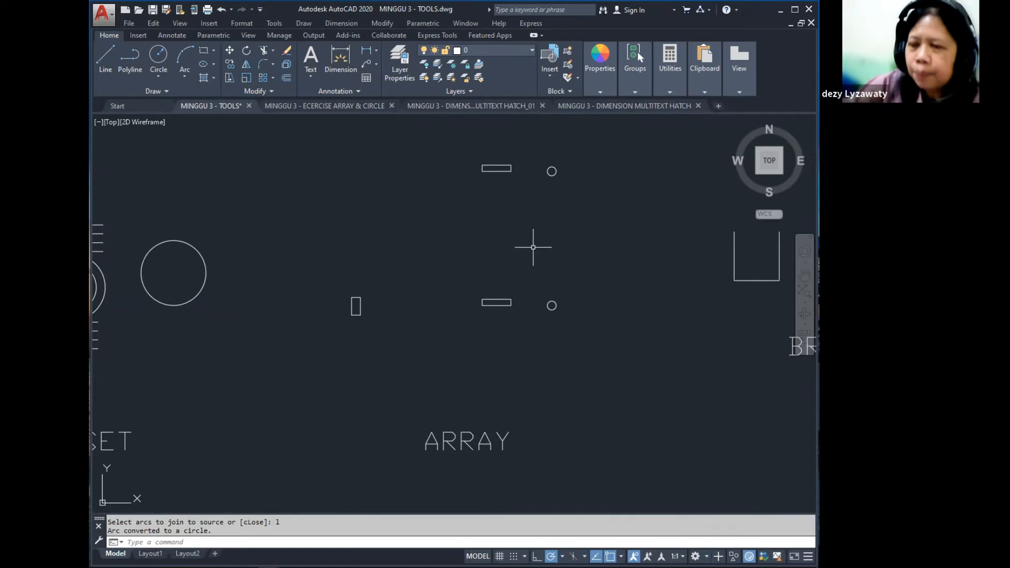
click(387, 24)
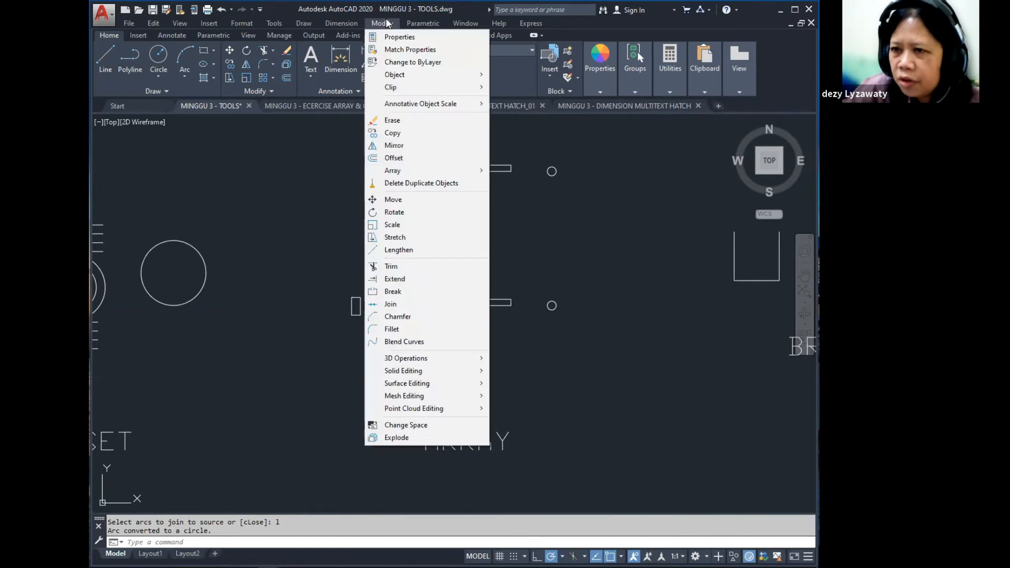
mouse_move(456, 176)
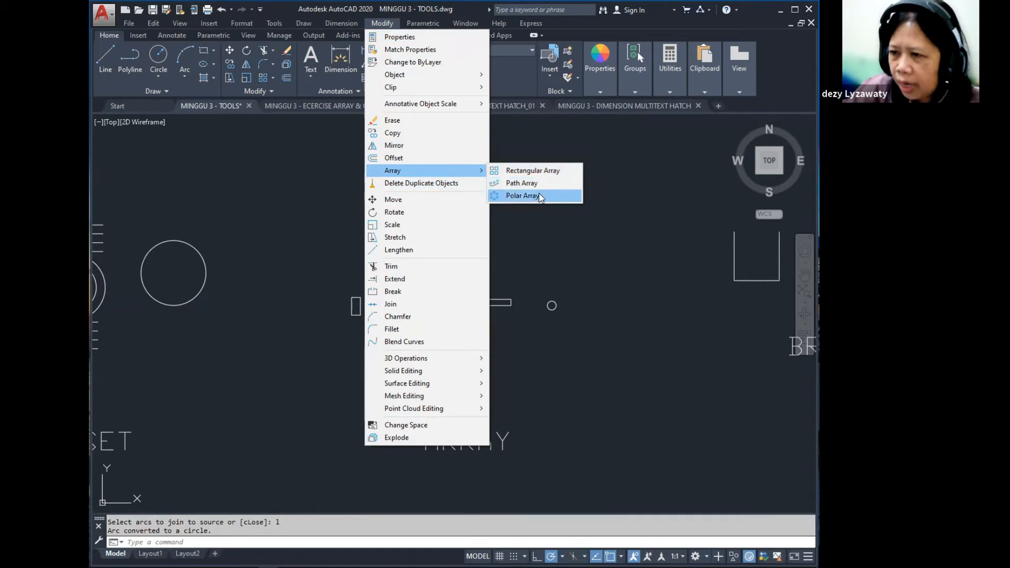
click(549, 175)
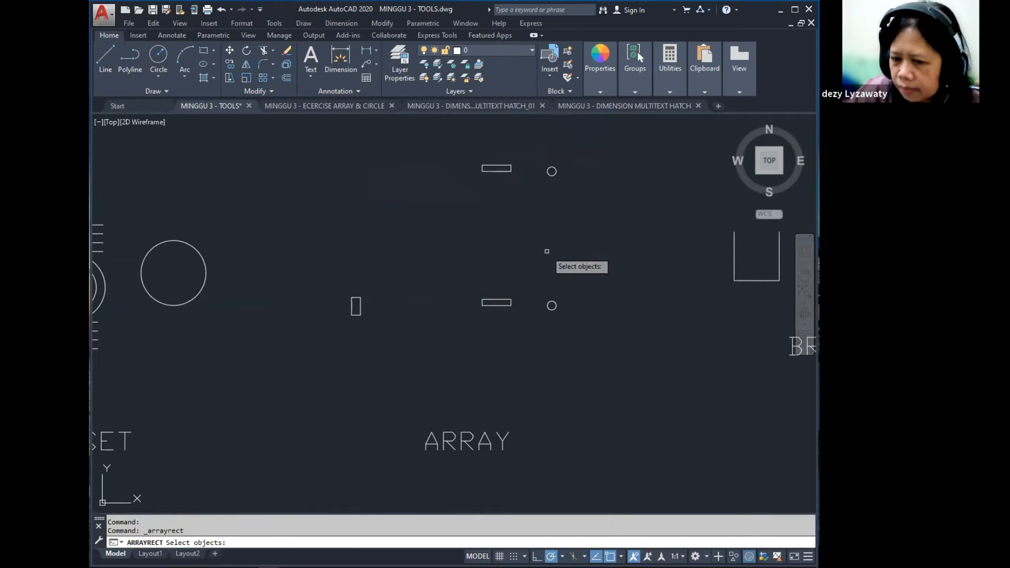
click(361, 308)
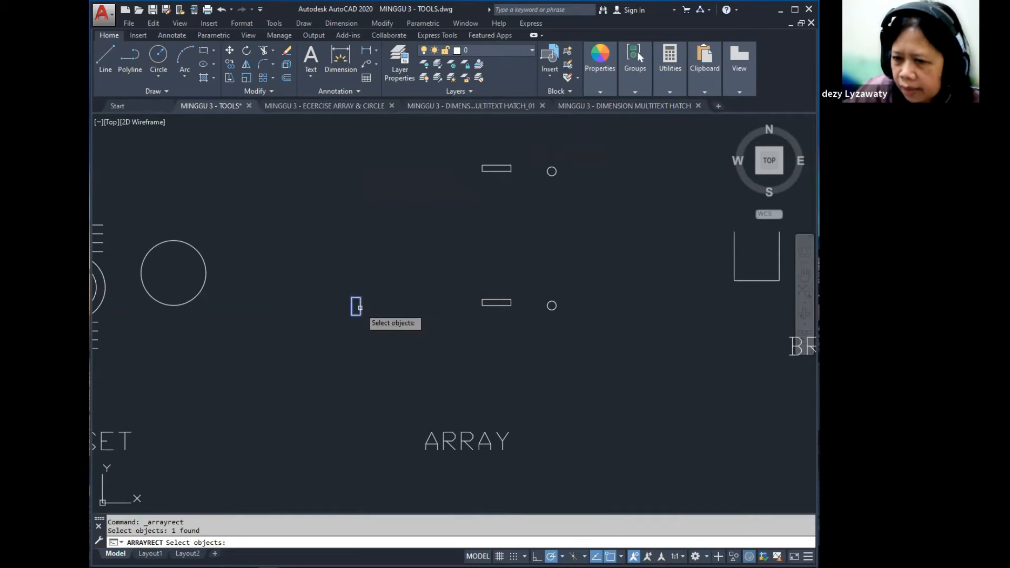
key(Return)
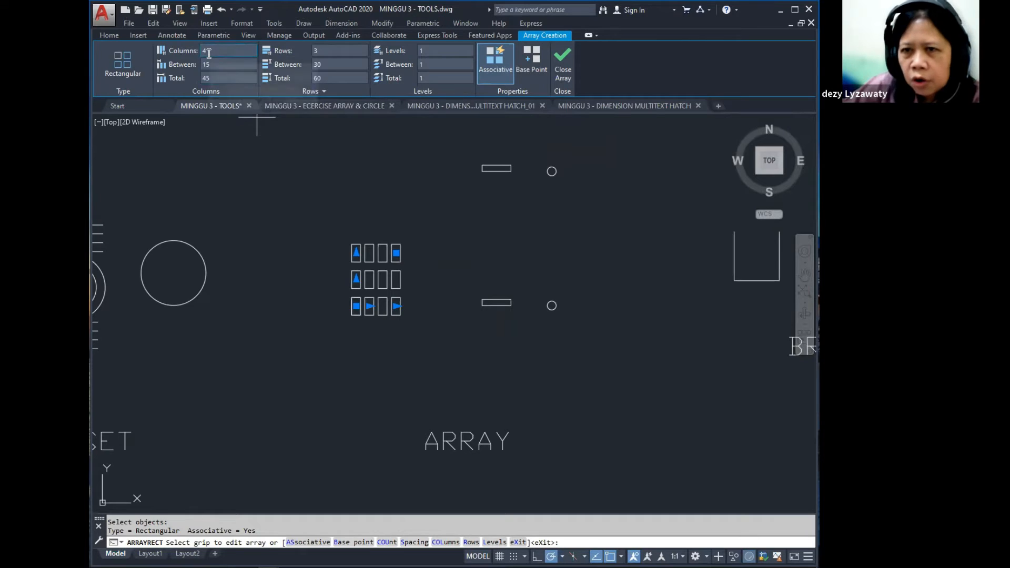
- Examine the array's column and row settings and how the column spacing is measured between neighbouring rectangles in the lowest row
key(ctrl)
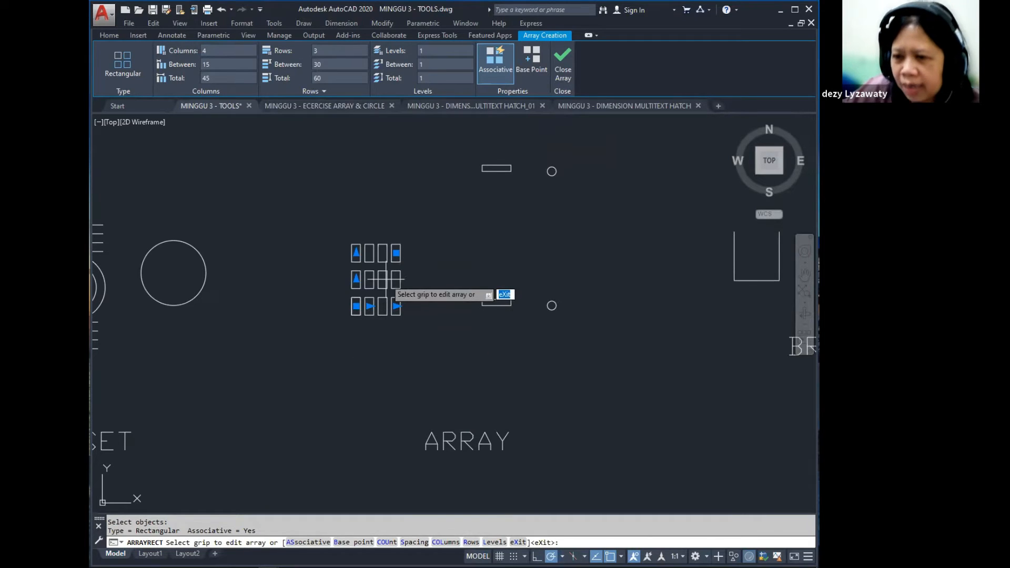
scroll(352, 259, up, 5)
scroll(352, 259, down, 3)
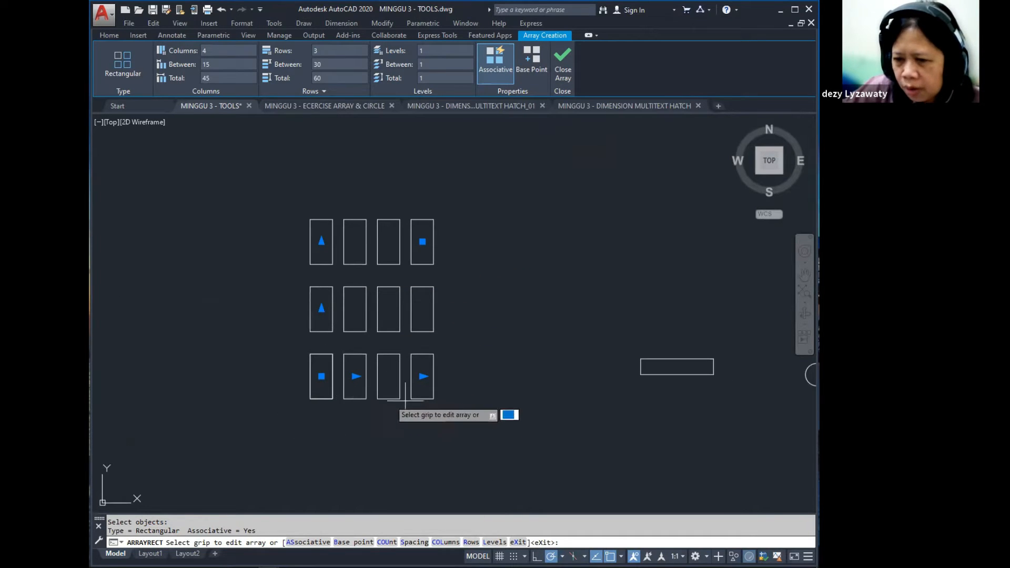
key(ctrl)
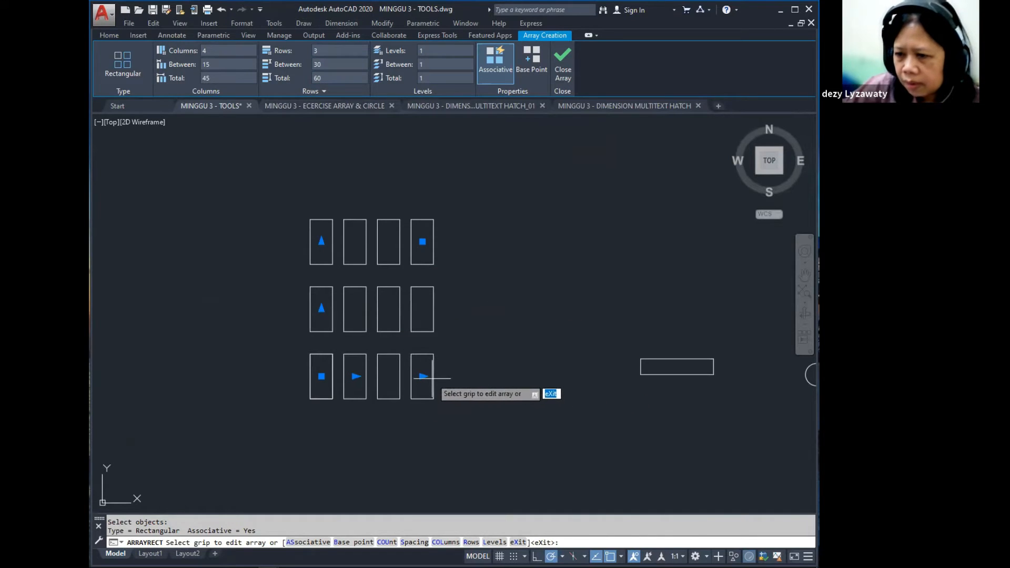
key(ctrl)
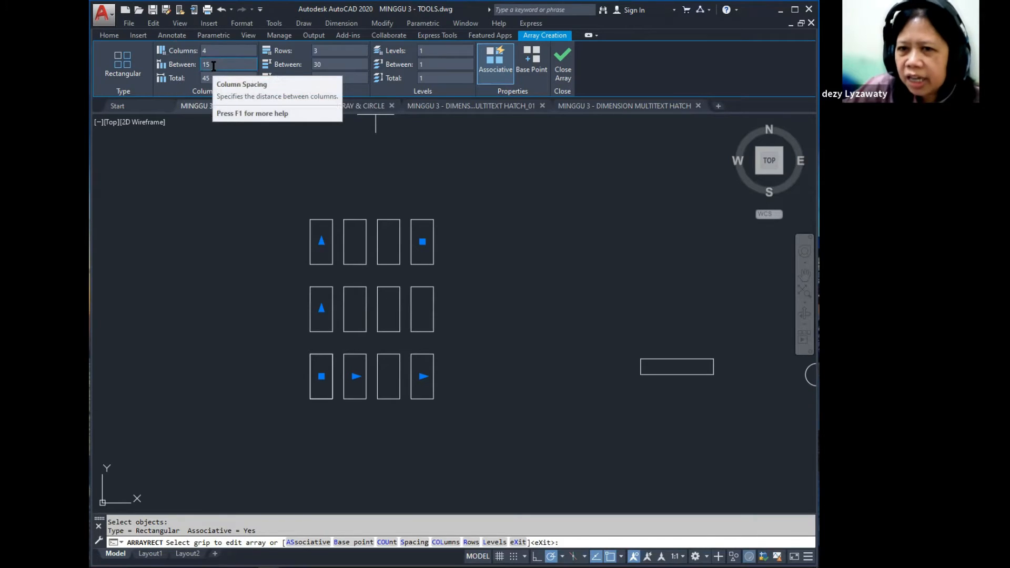
click(330, 398)
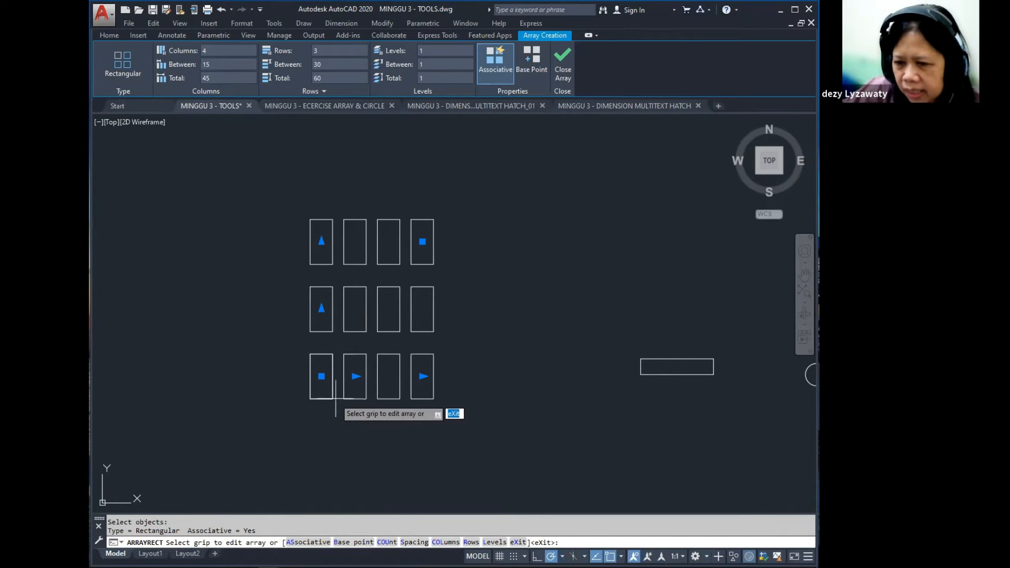
click(343, 399)
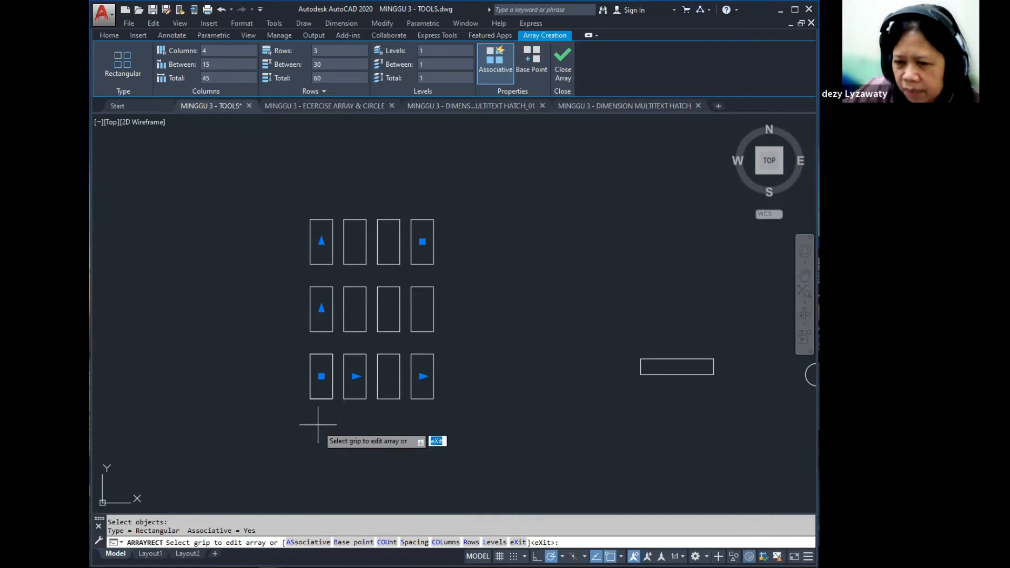
click(321, 398)
click(354, 398)
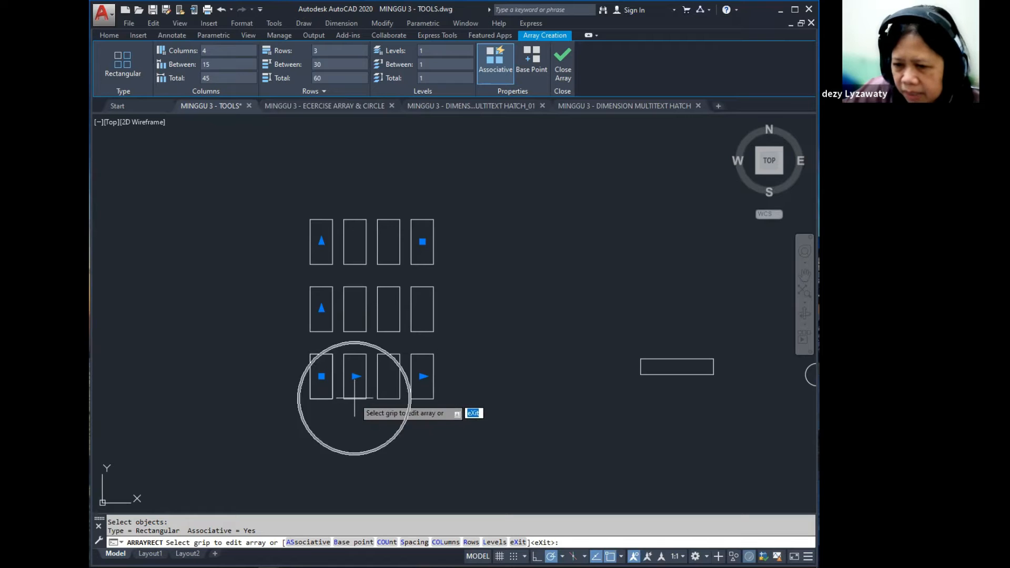
click(308, 399)
click(309, 399)
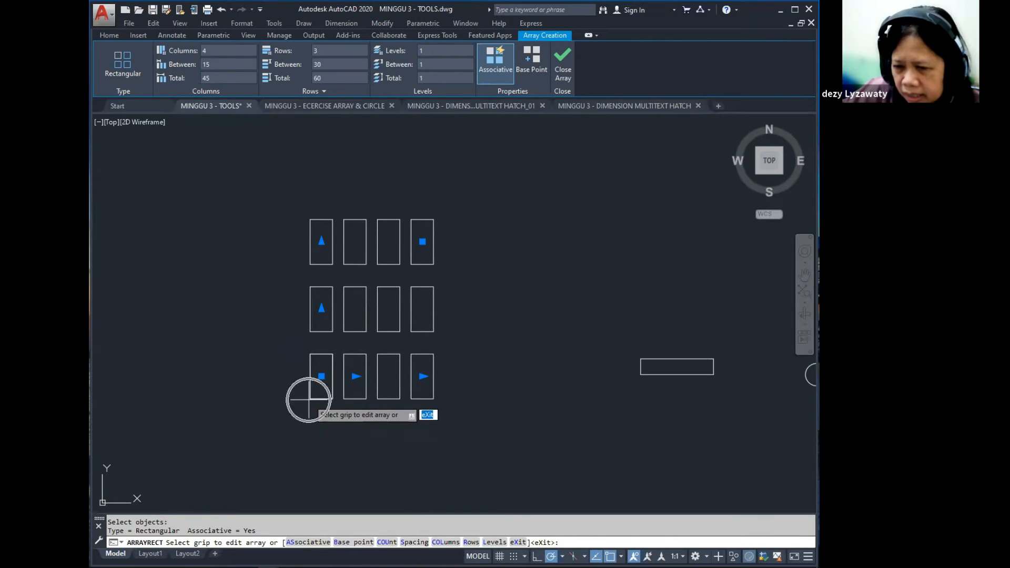
click(344, 402)
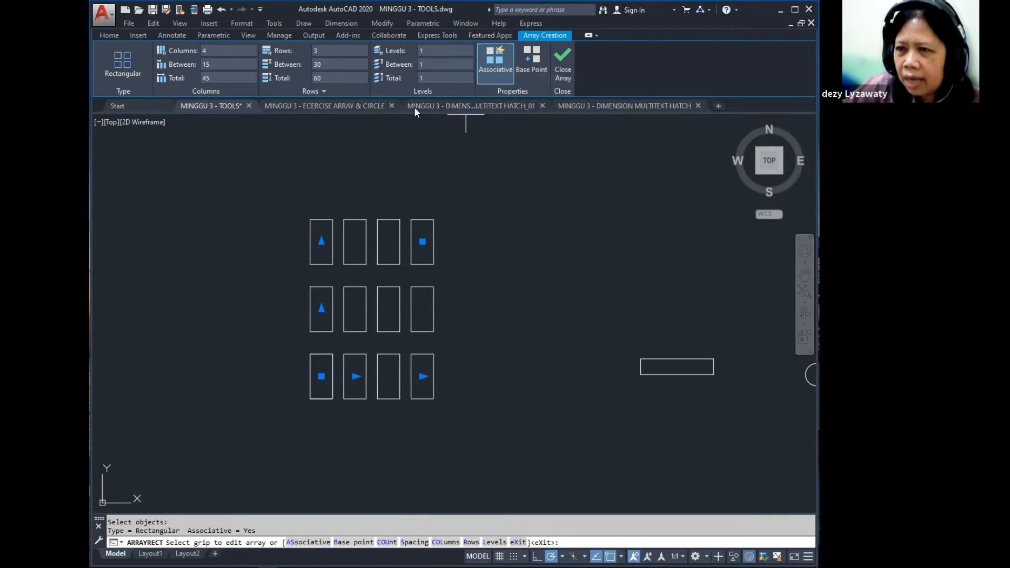
- Finish the rectangular array and extend it to 8 columns with its column count grip
mouse_move(479, 317)
middle_down()
mouse_move(466, 284)
mouse_move(475, 300)
middle_up()
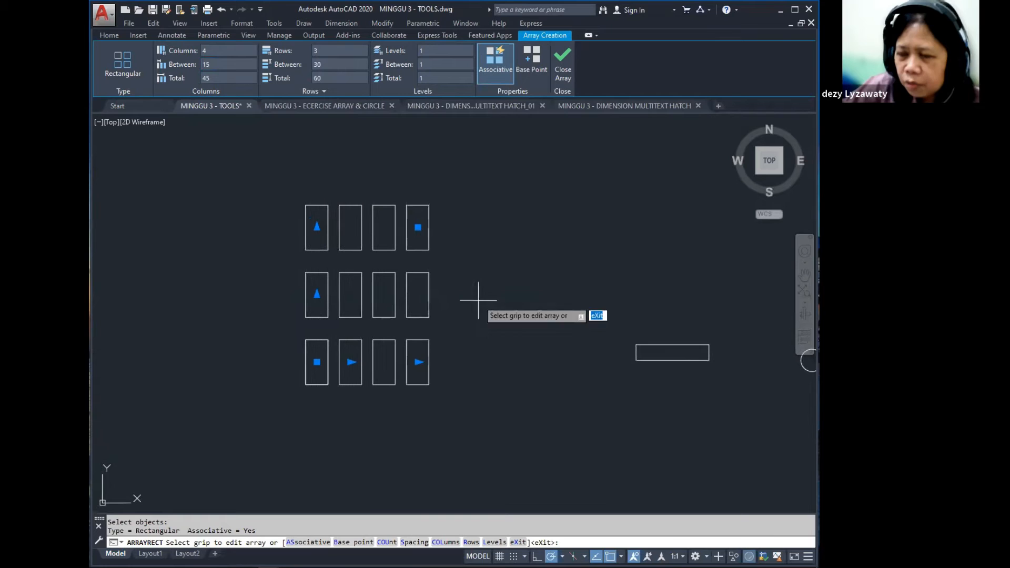
click(561, 64)
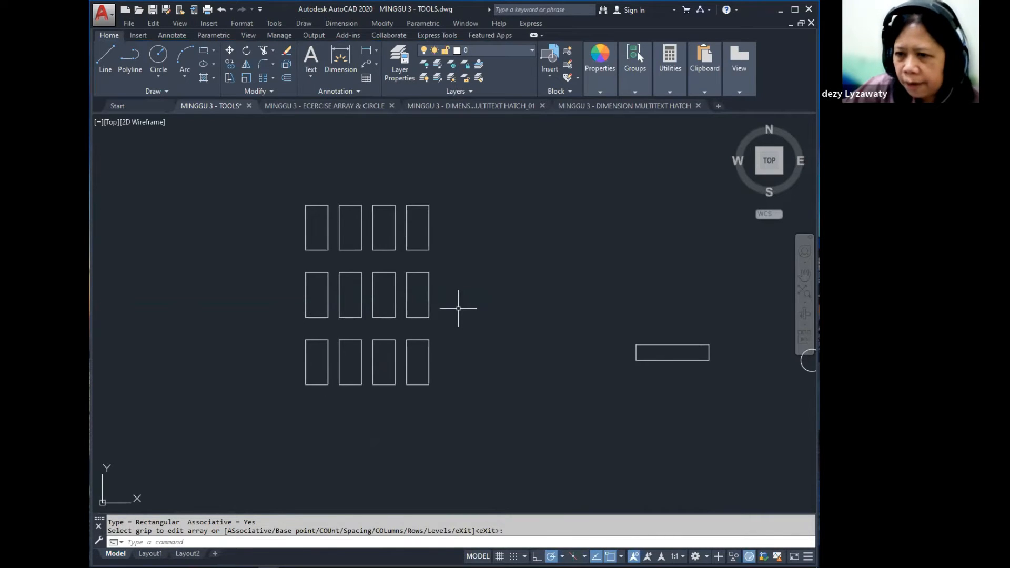
click(429, 309)
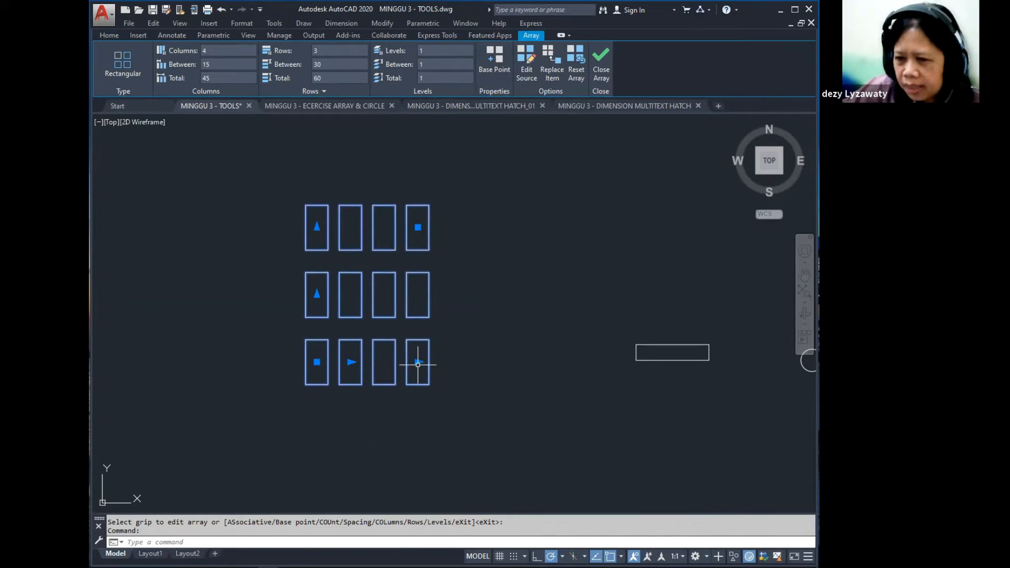
mouse_move(419, 364)
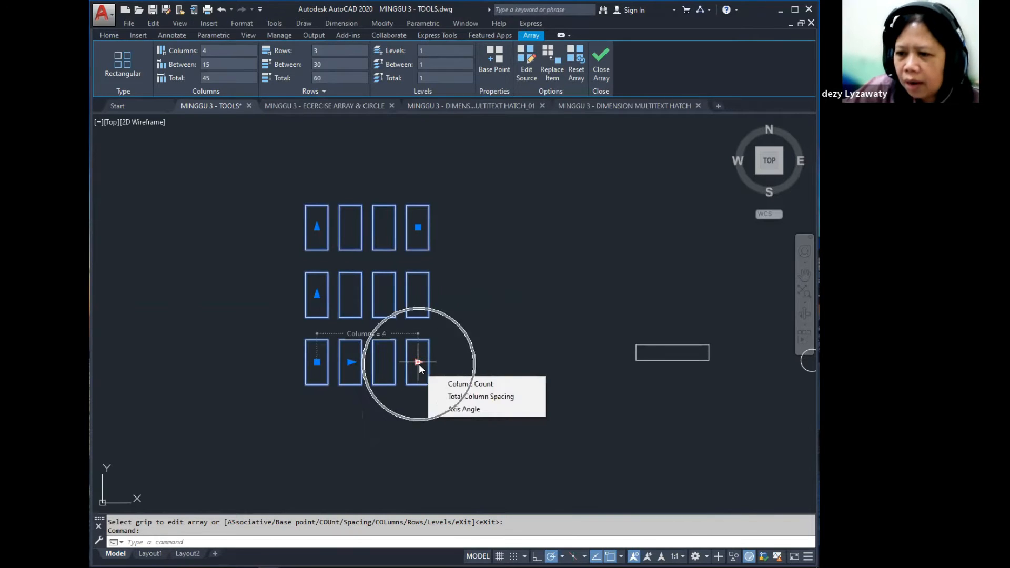
click(419, 363)
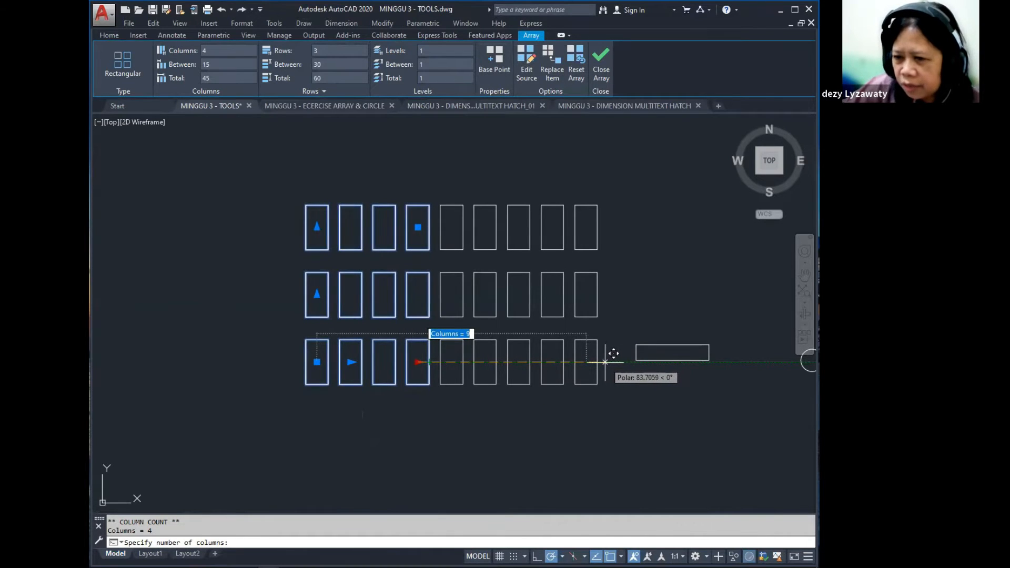
click(563, 362)
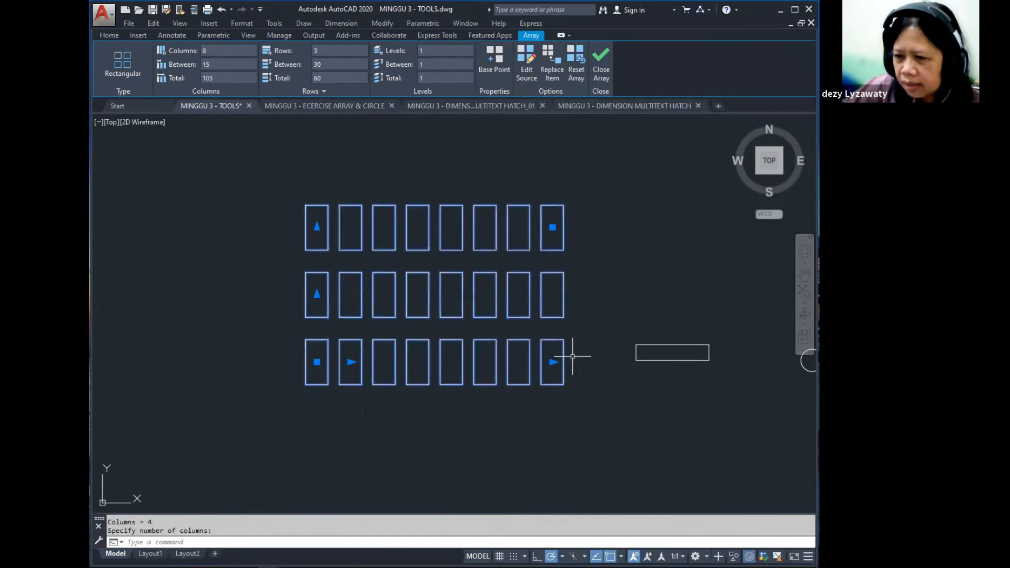